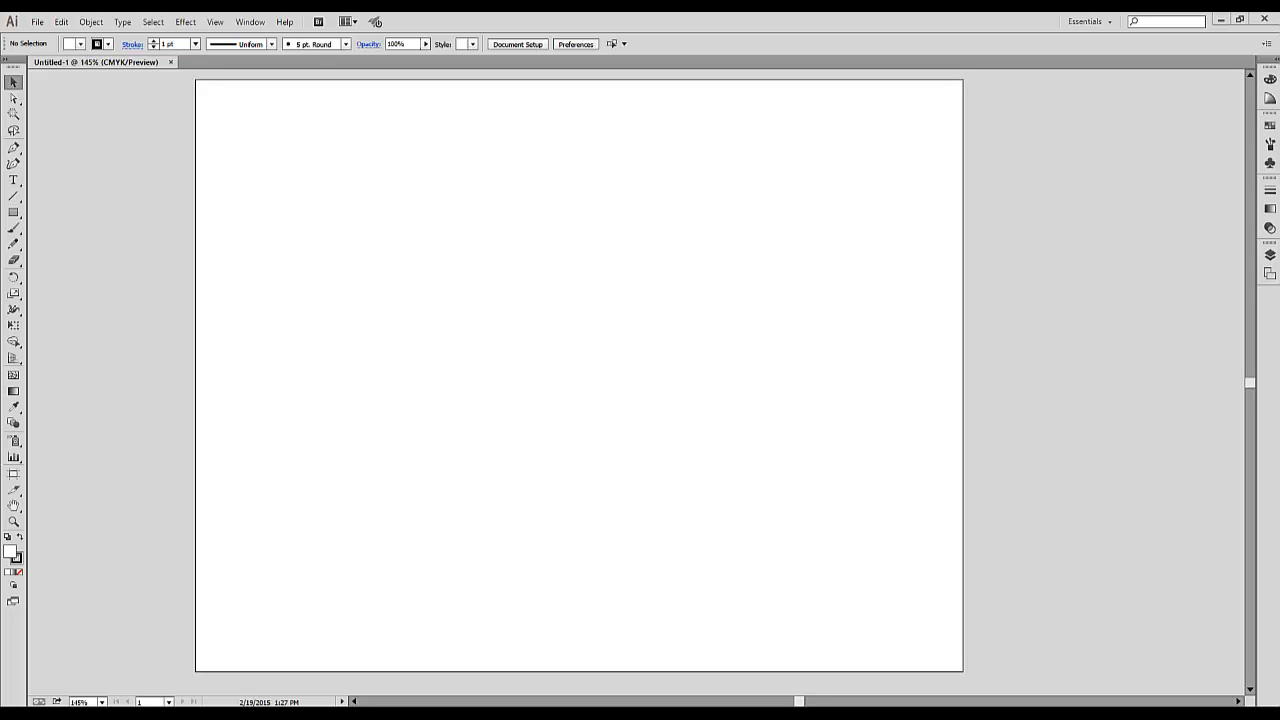
- Draw a rectangle about 702 by 437 pt across the upper part of the artboard and fill it with CMYK Blue
click(14, 212)
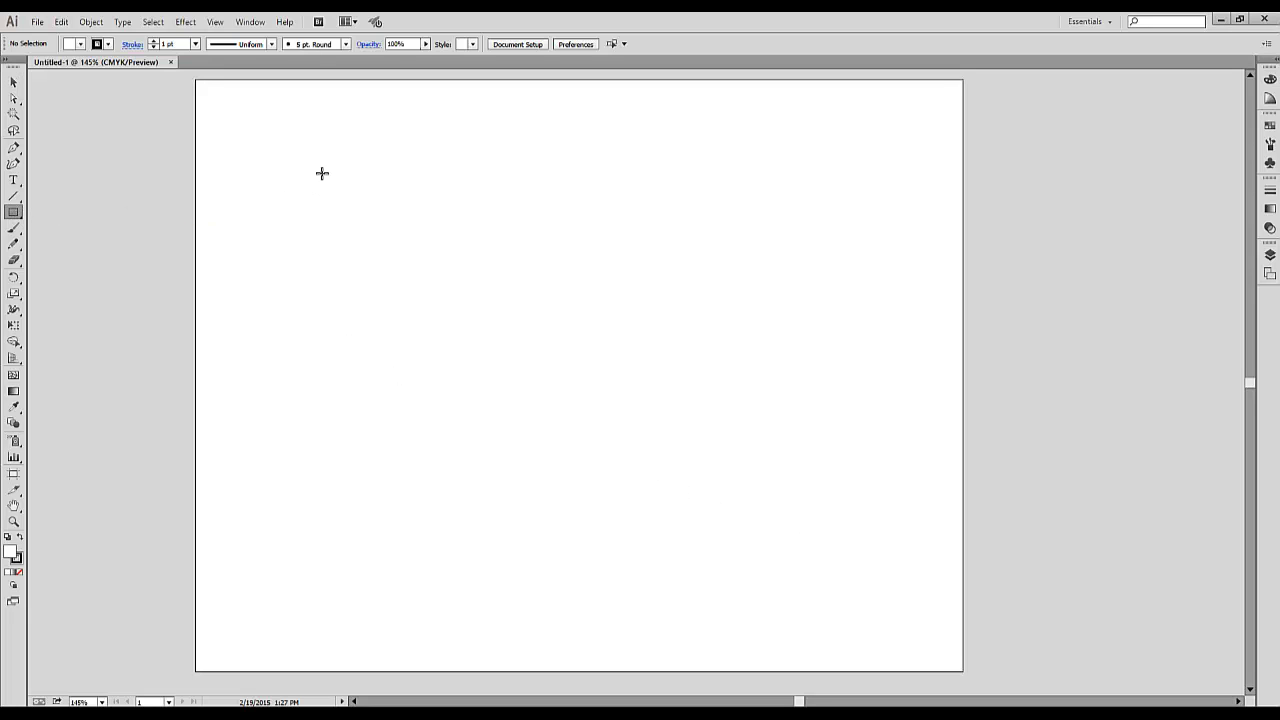
drag(243, 109, 922, 533)
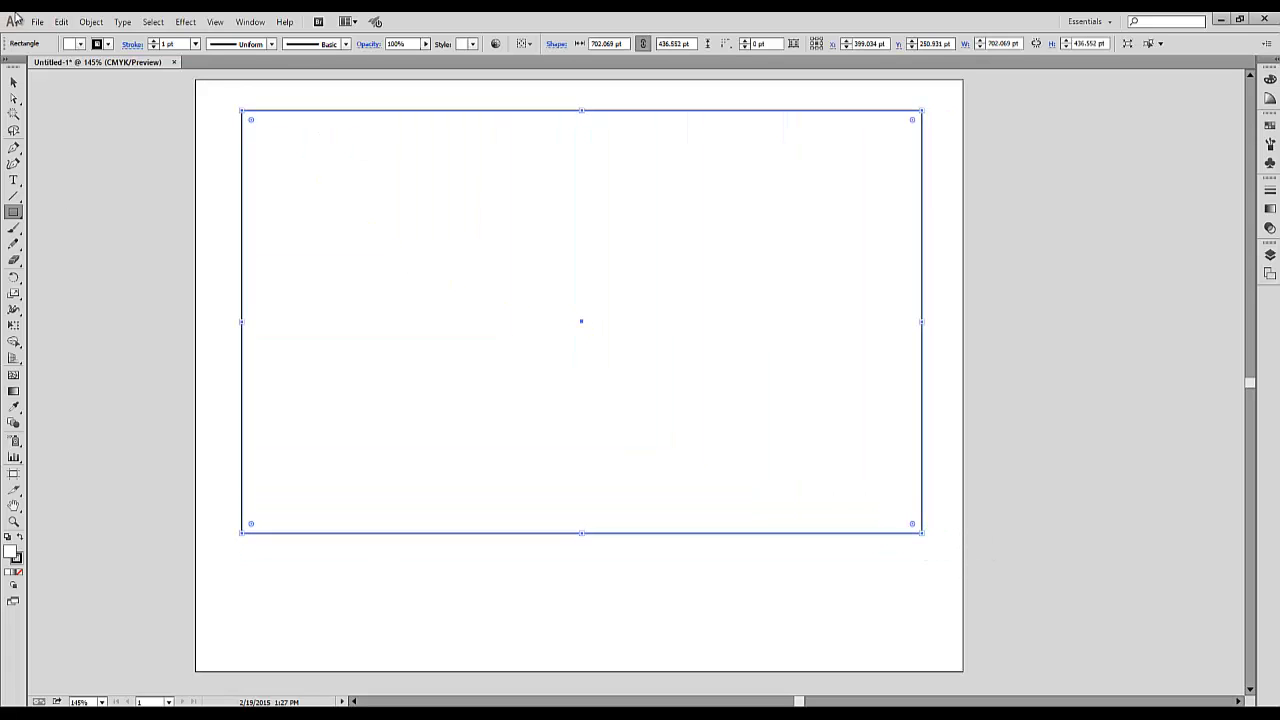
click(14, 82)
click(80, 44)
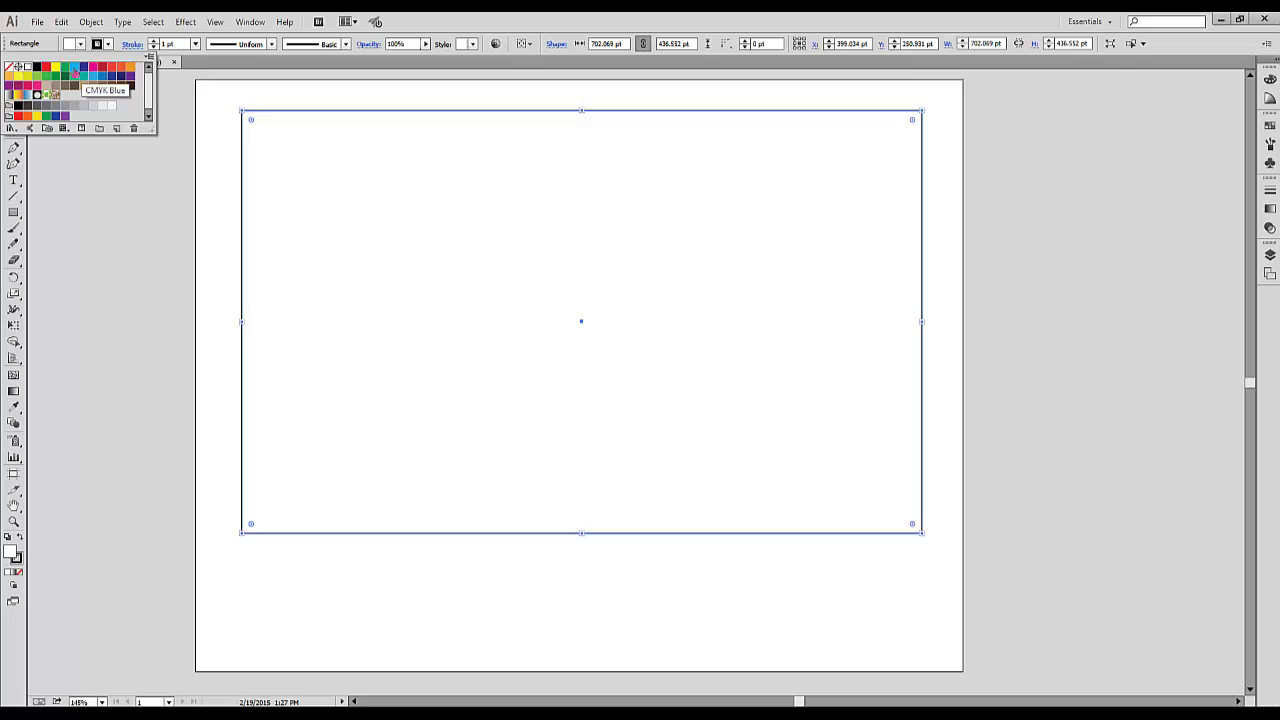
click(73, 66)
- Remove the stroke from the blue rectangle
click(107, 45)
click(107, 45)
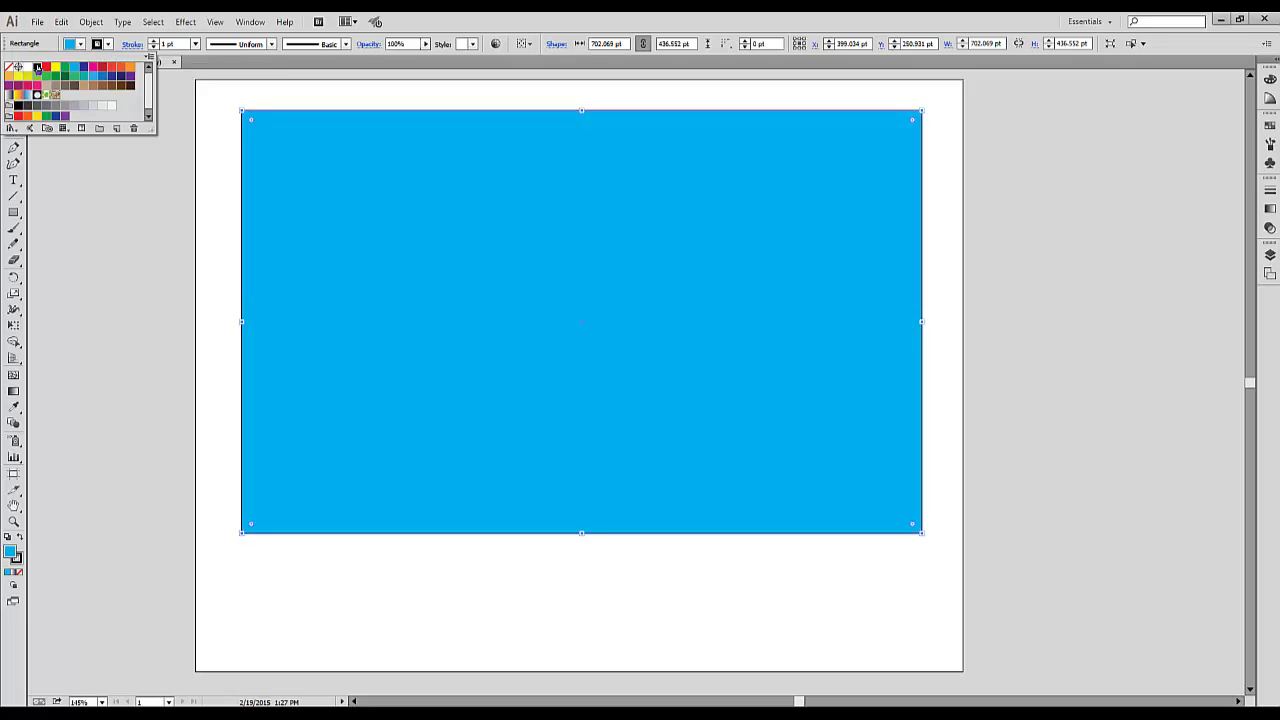
click(10, 69)
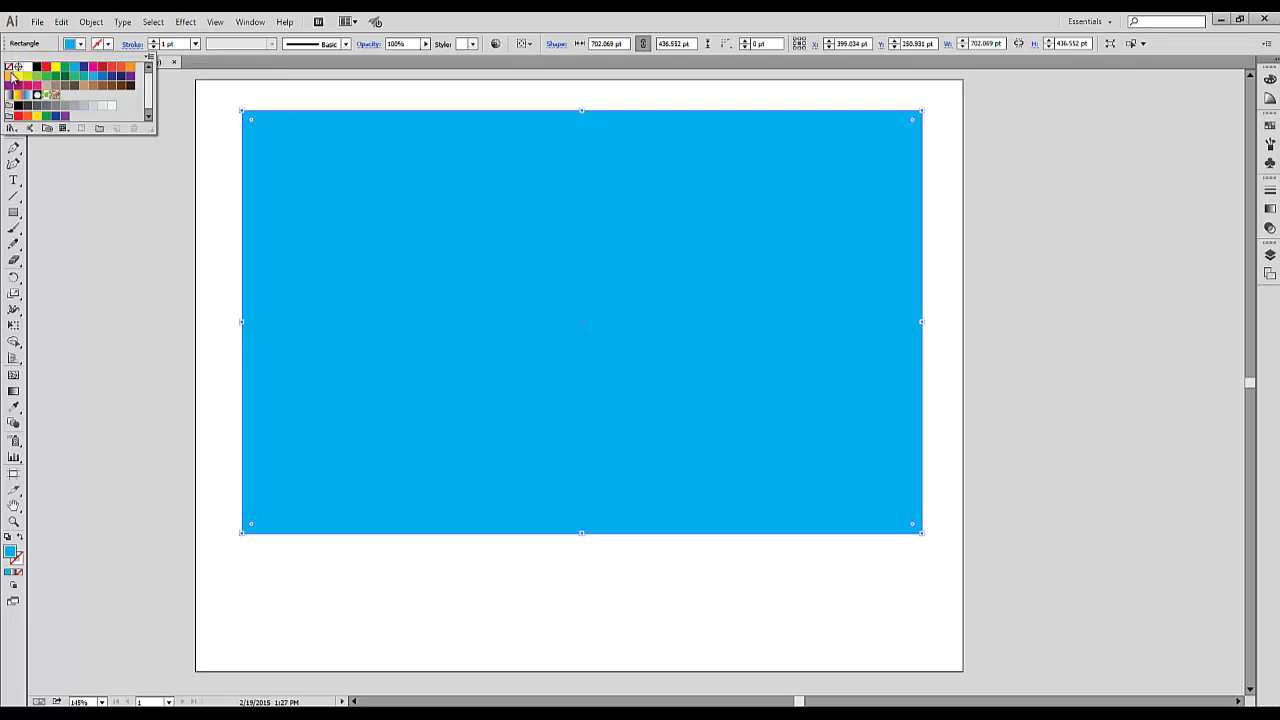
click(945, 371)
- Draw an ellipse about 854 by 371 pt overlapping the blue rectangle's lower part and fill it with green as a hill
click(14, 212)
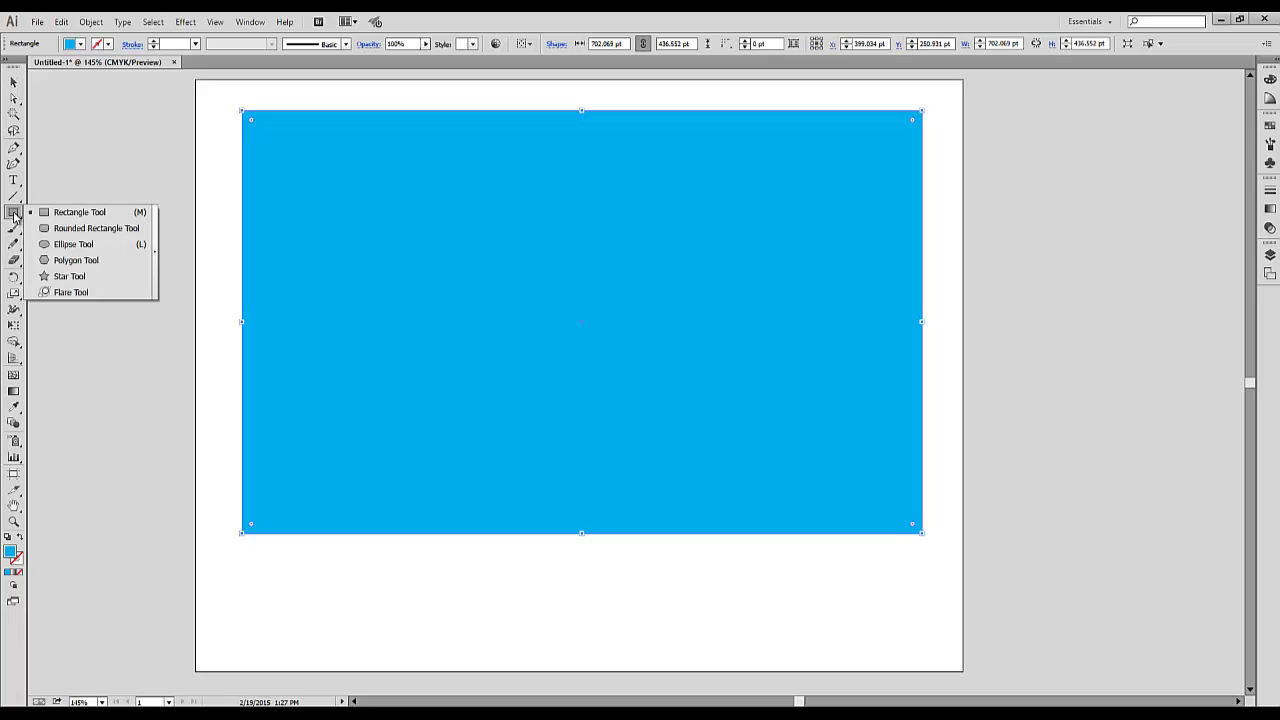
click(73, 244)
drag(172, 420, 1000, 692)
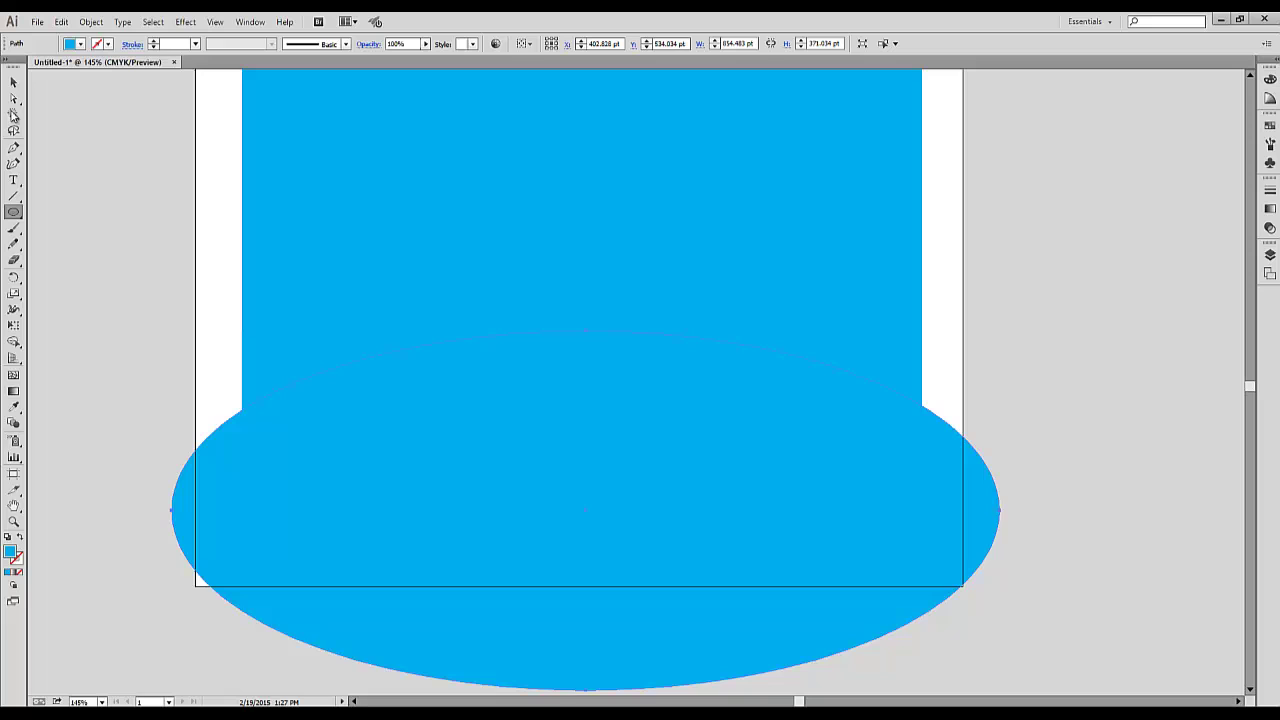
click(14, 82)
click(80, 44)
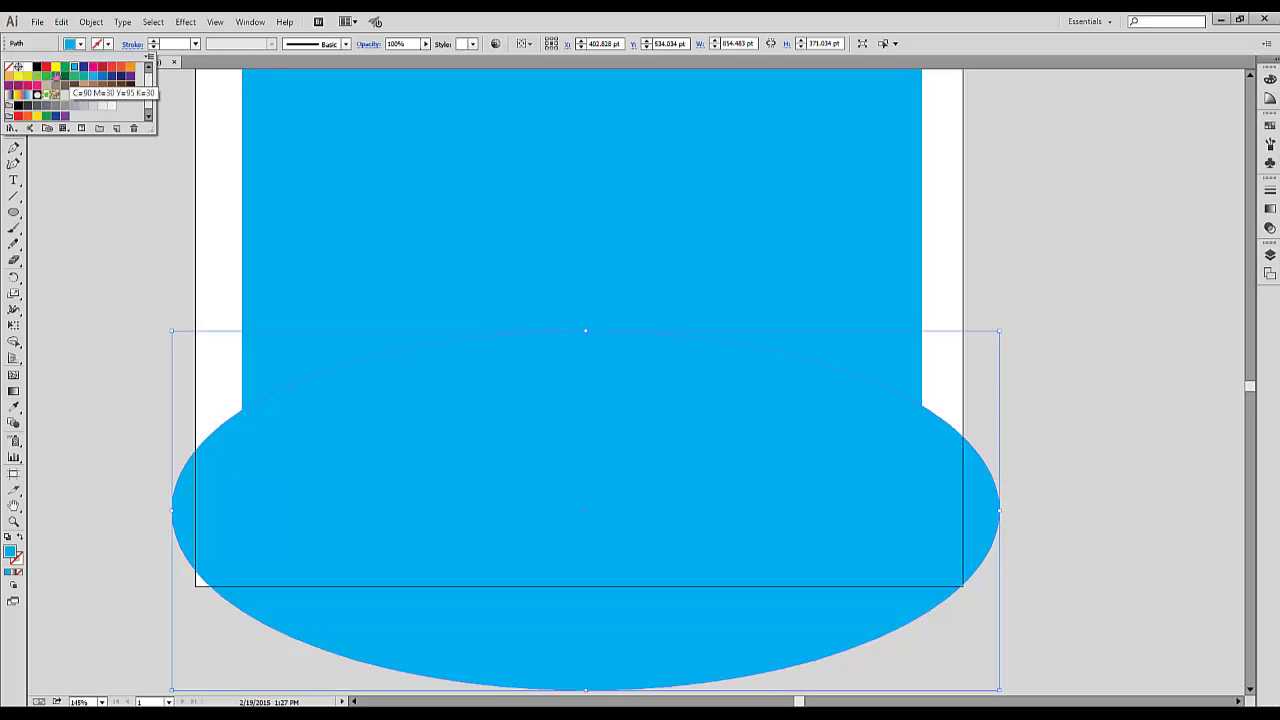
click(56, 93)
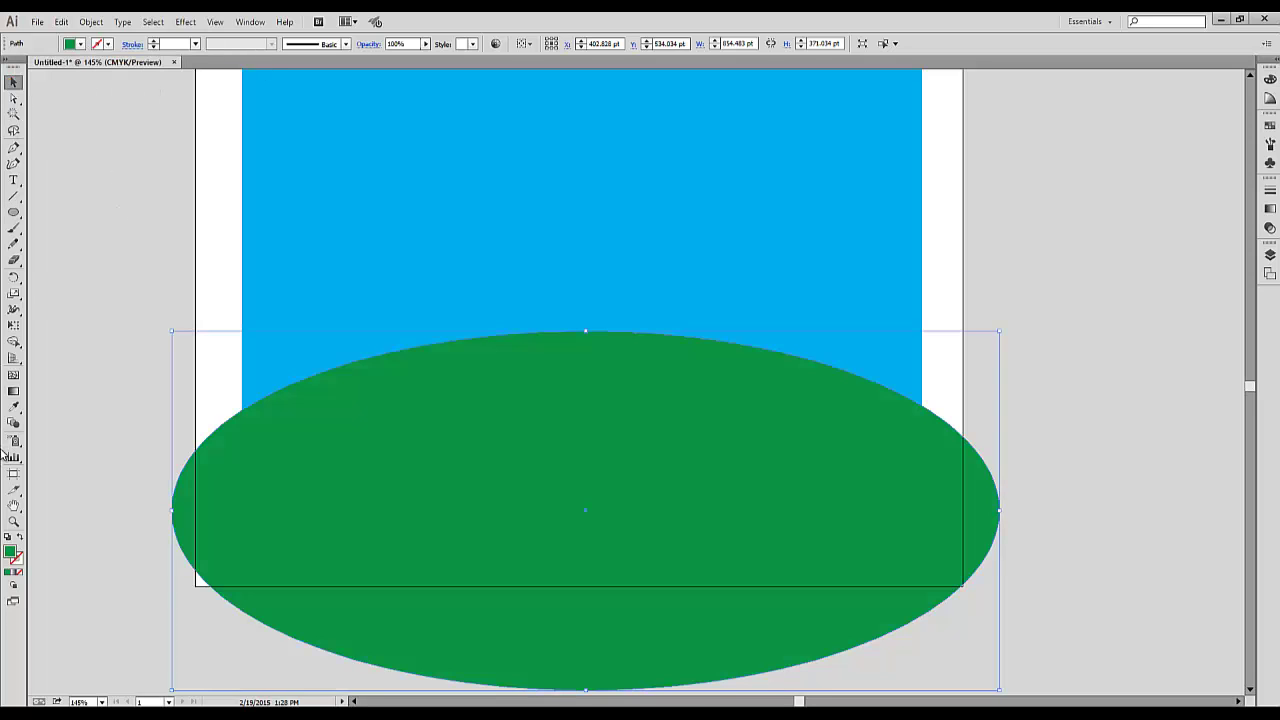
click(14, 505)
drag(603, 157, 579, 240)
click(14, 82)
click(92, 106)
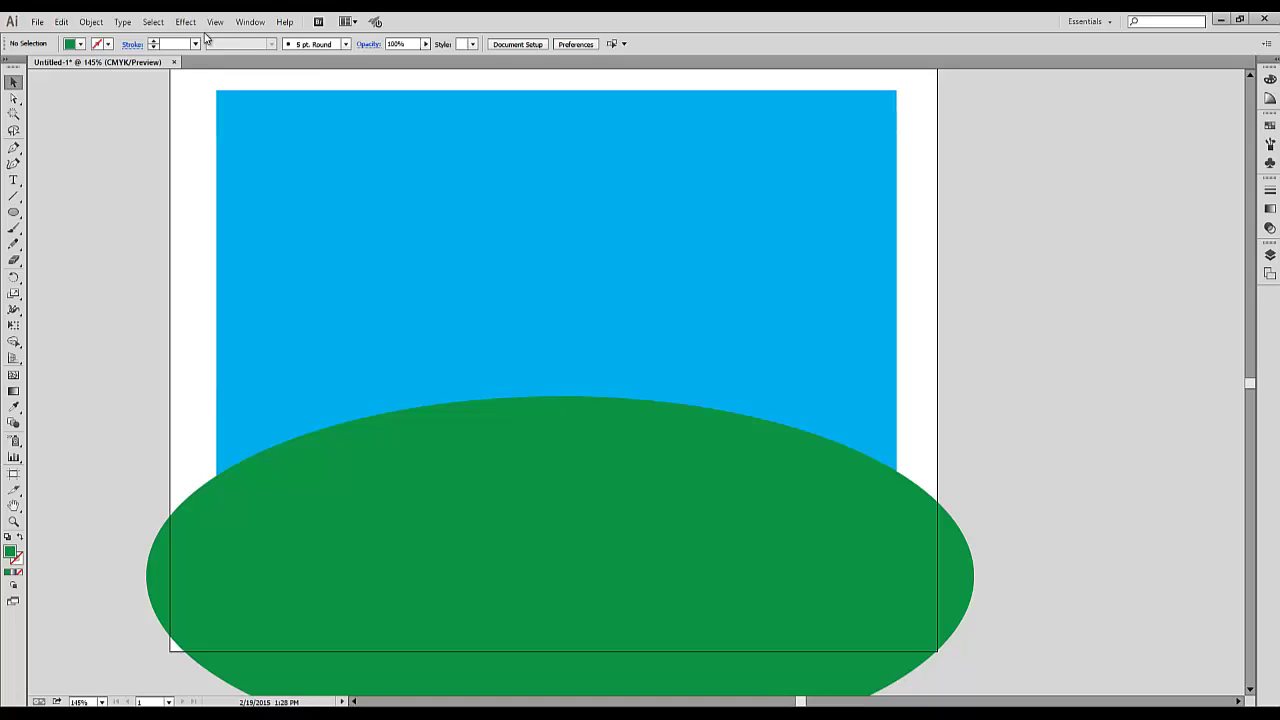
- Open the Nature symbol library and enlarge it beside the artboard
click(252, 23)
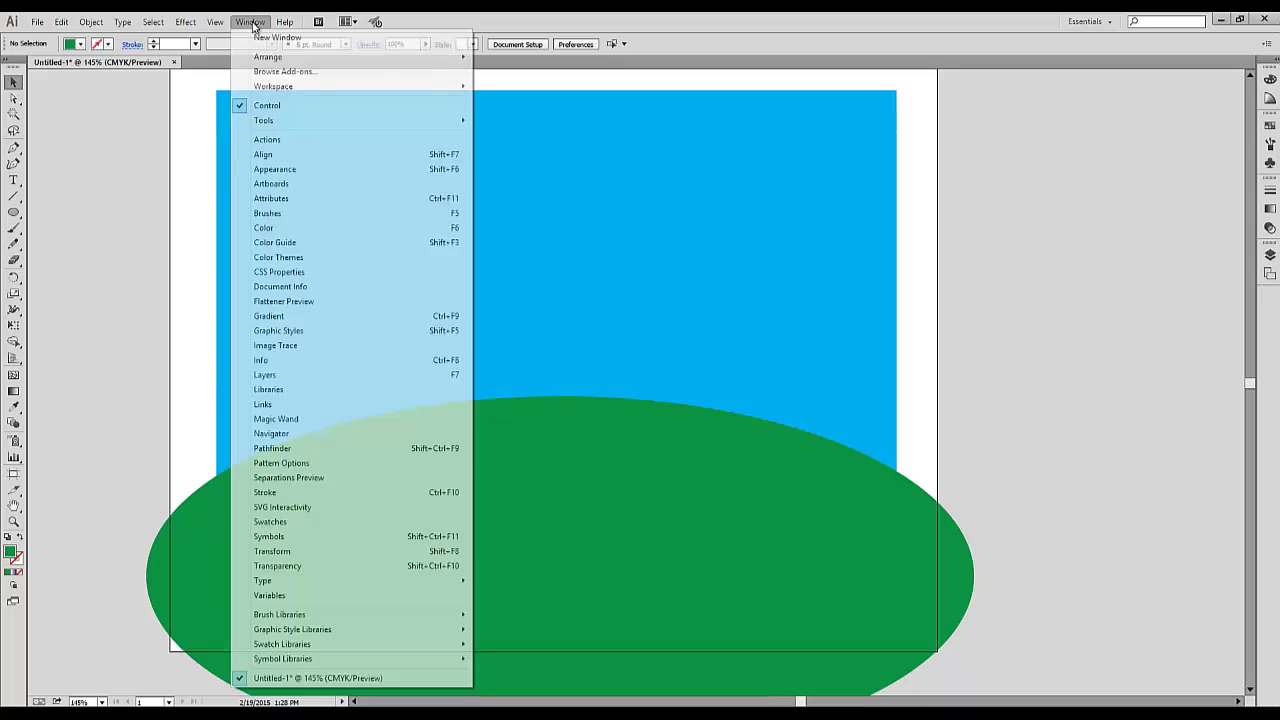
mouse_move(311, 665)
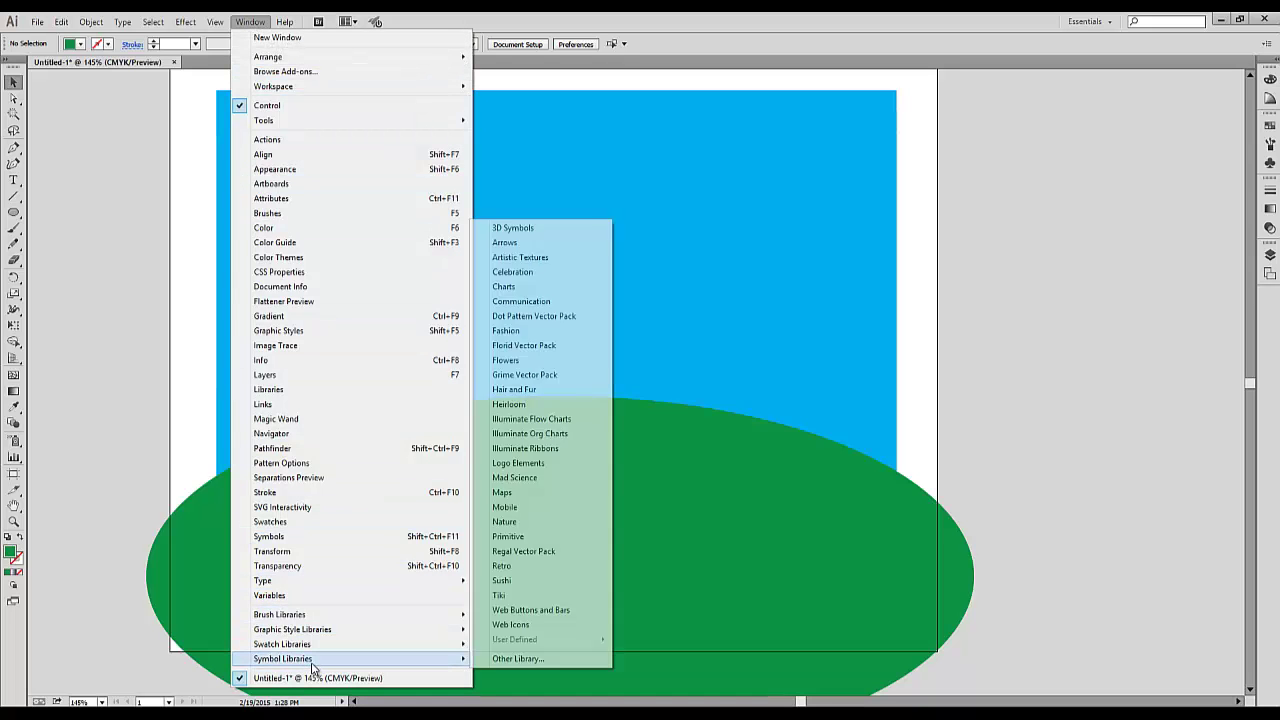
click(506, 522)
drag(641, 328, 1004, 137)
drag(1077, 242, 1090, 287)
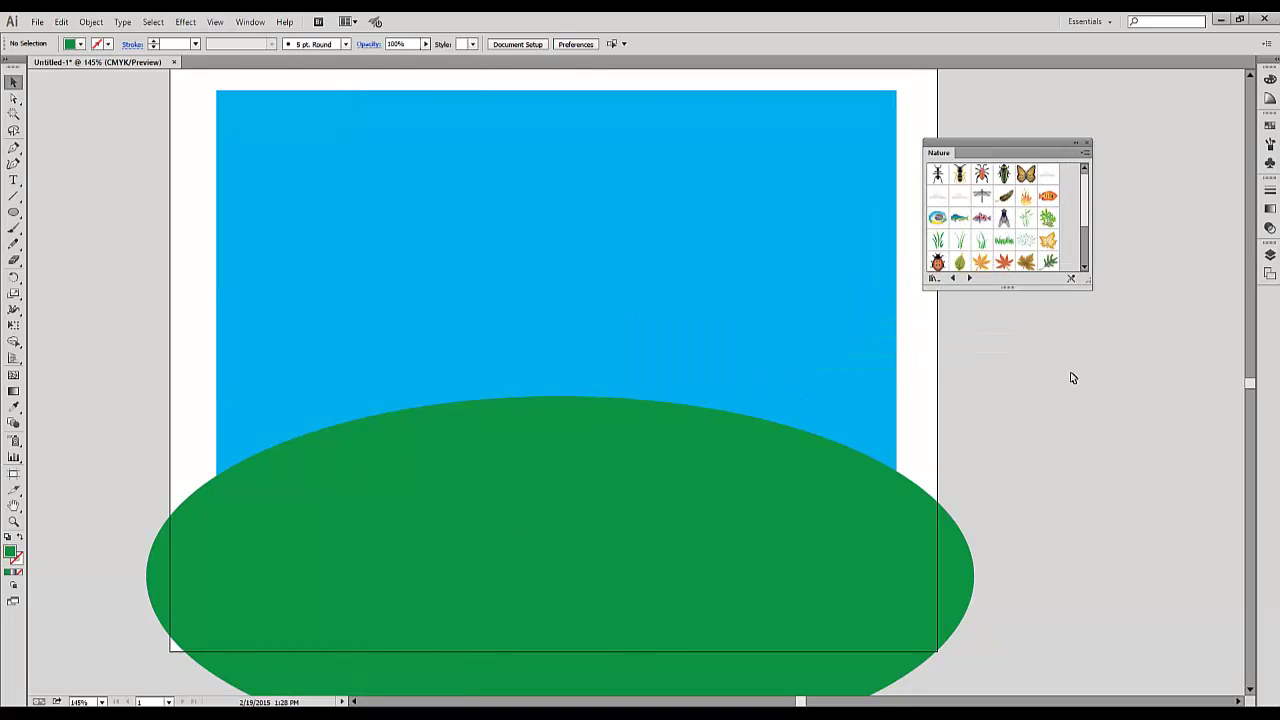
- Place three different grass symbols, including Grass 1, beside the artboard and move the symbol library clear of them
drag(1003, 245, 1118, 396)
scroll(1014, 277, down, 1)
scroll(980, 270, down, 1)
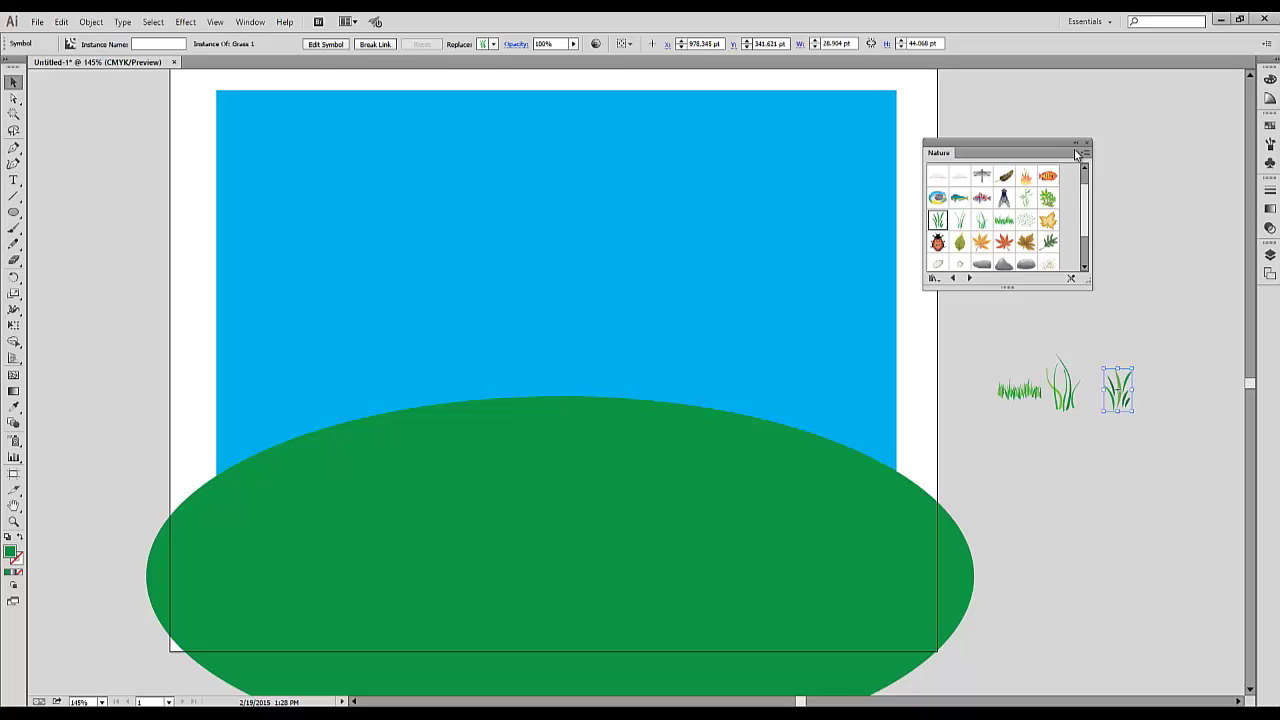
drag(1086, 150, 1181, 116)
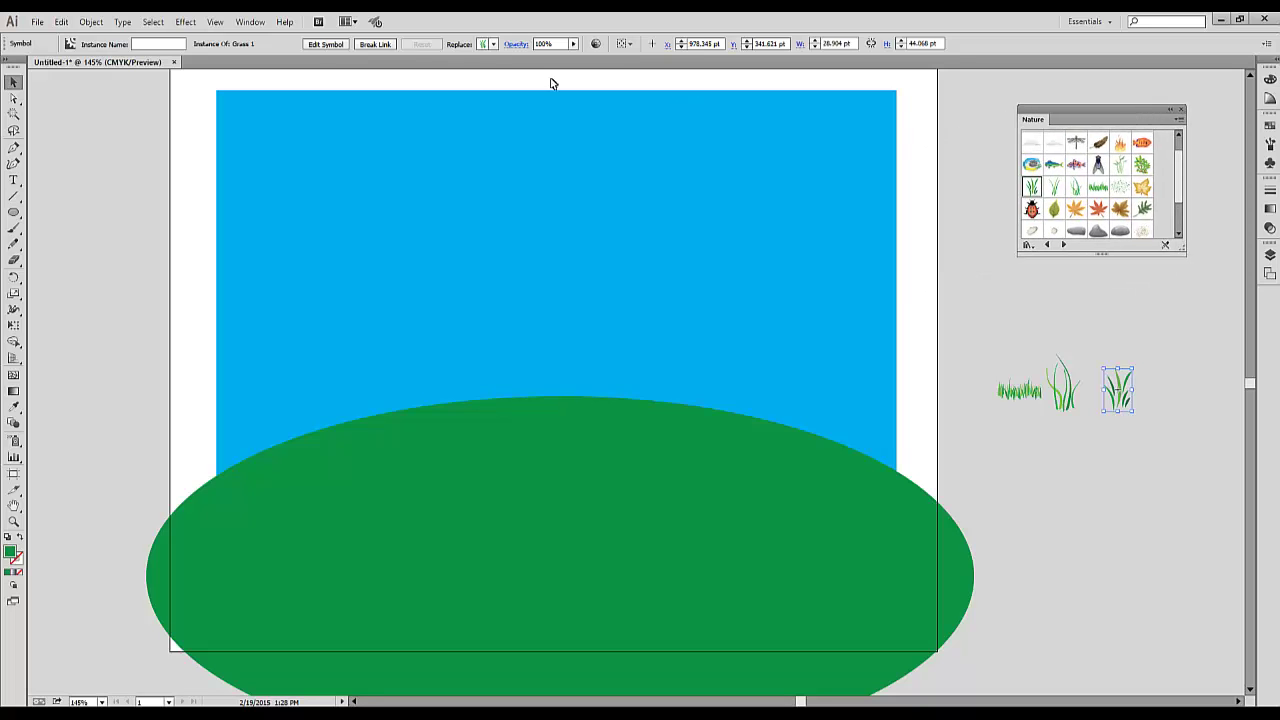
- Place the Dandelion and Daisy symbols from the Flowers symbol library beside the artboard
click(250, 21)
mouse_move(318, 660)
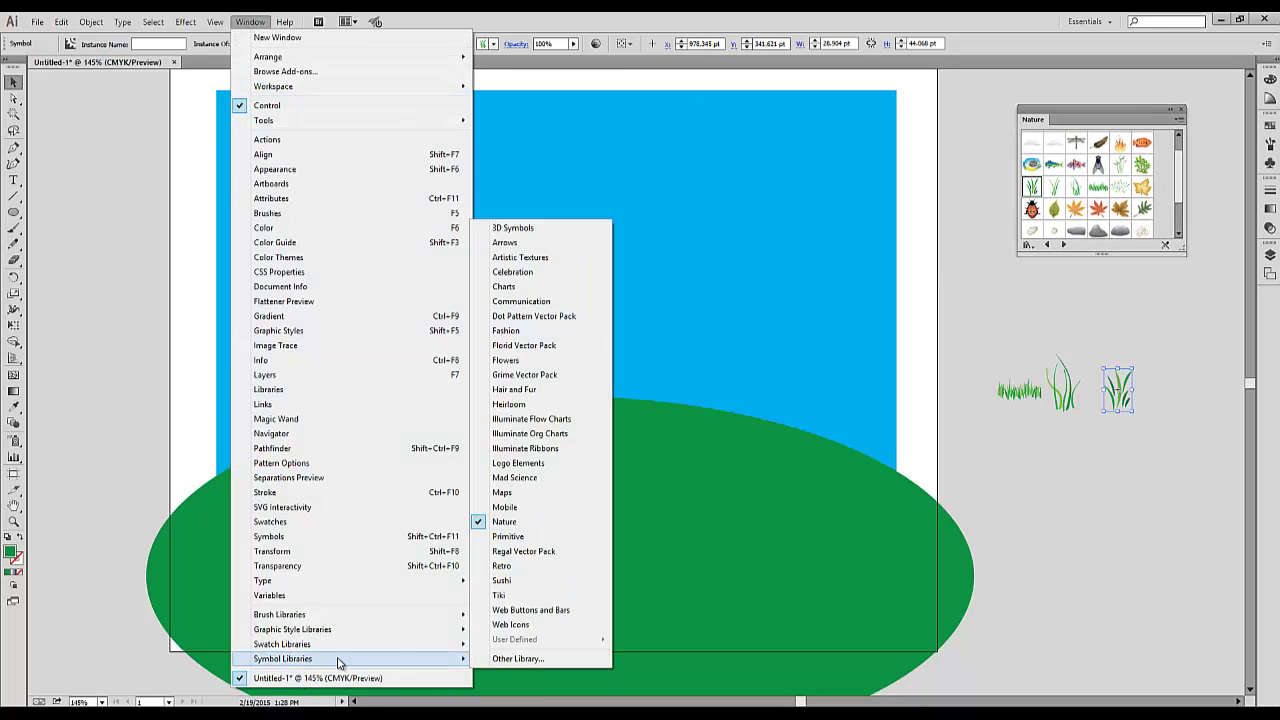
click(508, 360)
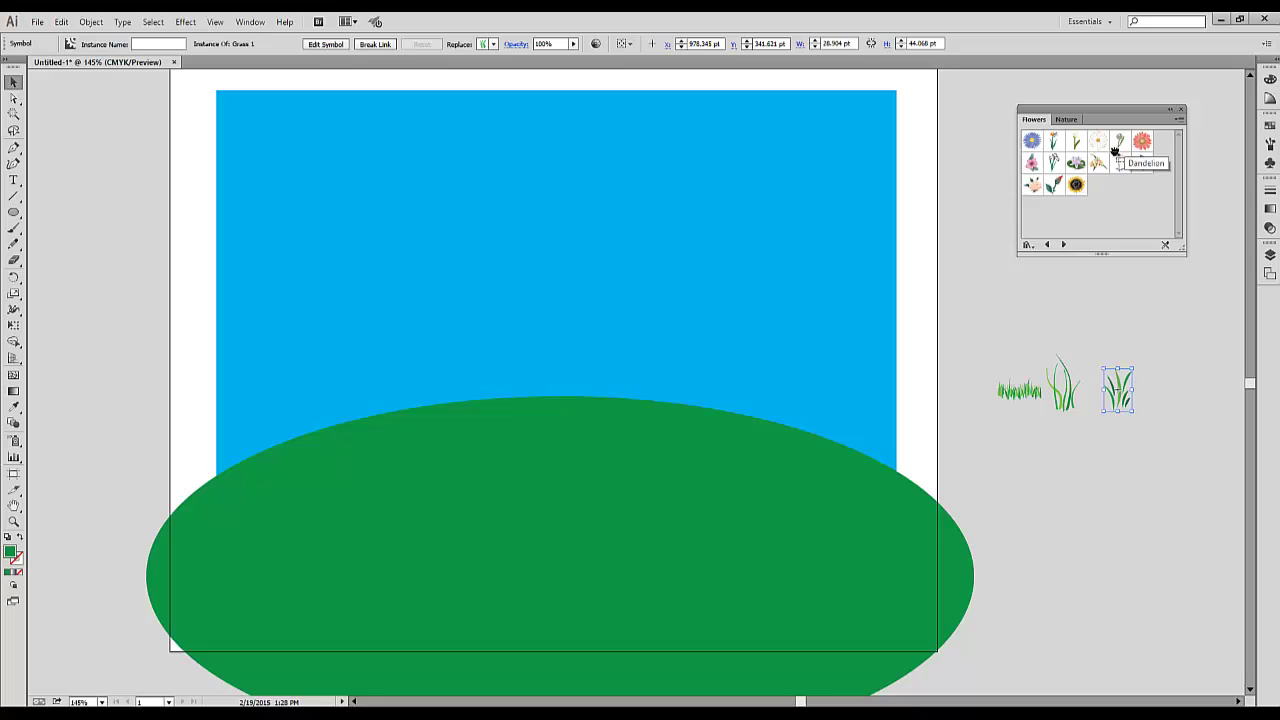
drag(1120, 141, 1048, 356)
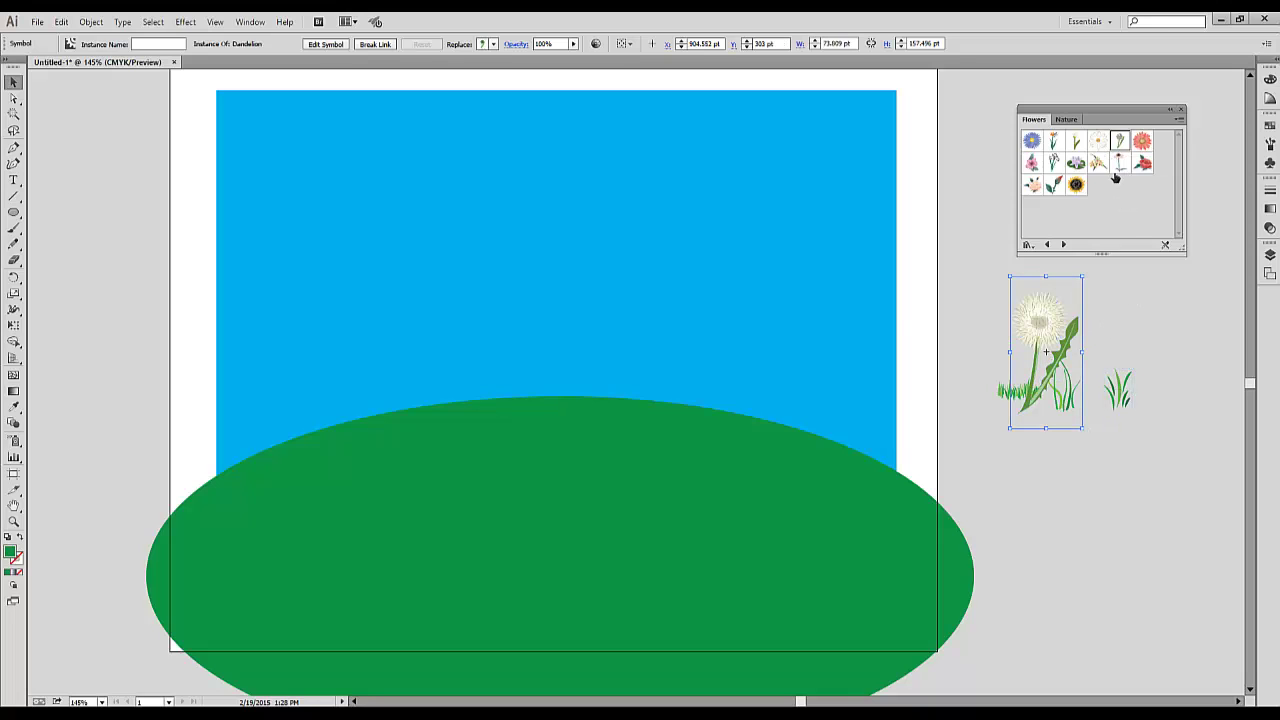
drag(1095, 150, 1140, 389)
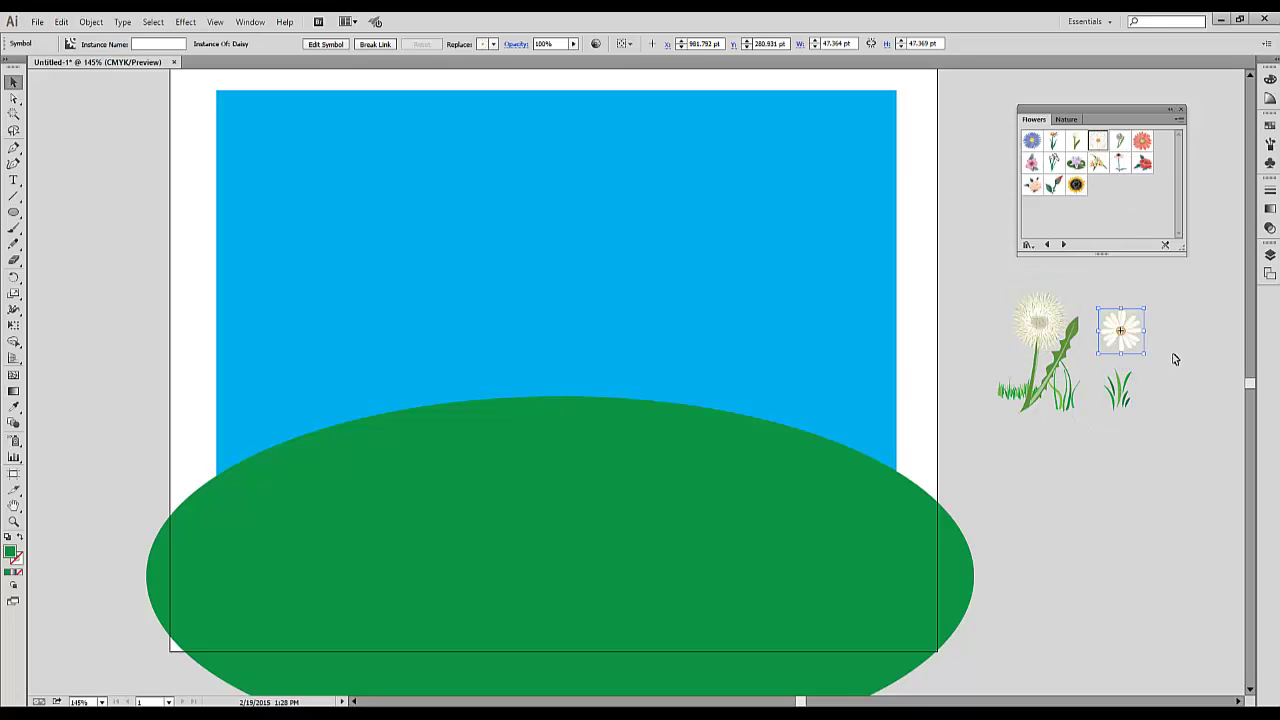
click(1171, 358)
- Arrange the grass symbols into one wide clump of grass below the flowers
drag(1014, 412, 1163, 515)
drag(1120, 393, 1068, 447)
key(ctrl+shift+a)
click(1096, 362)
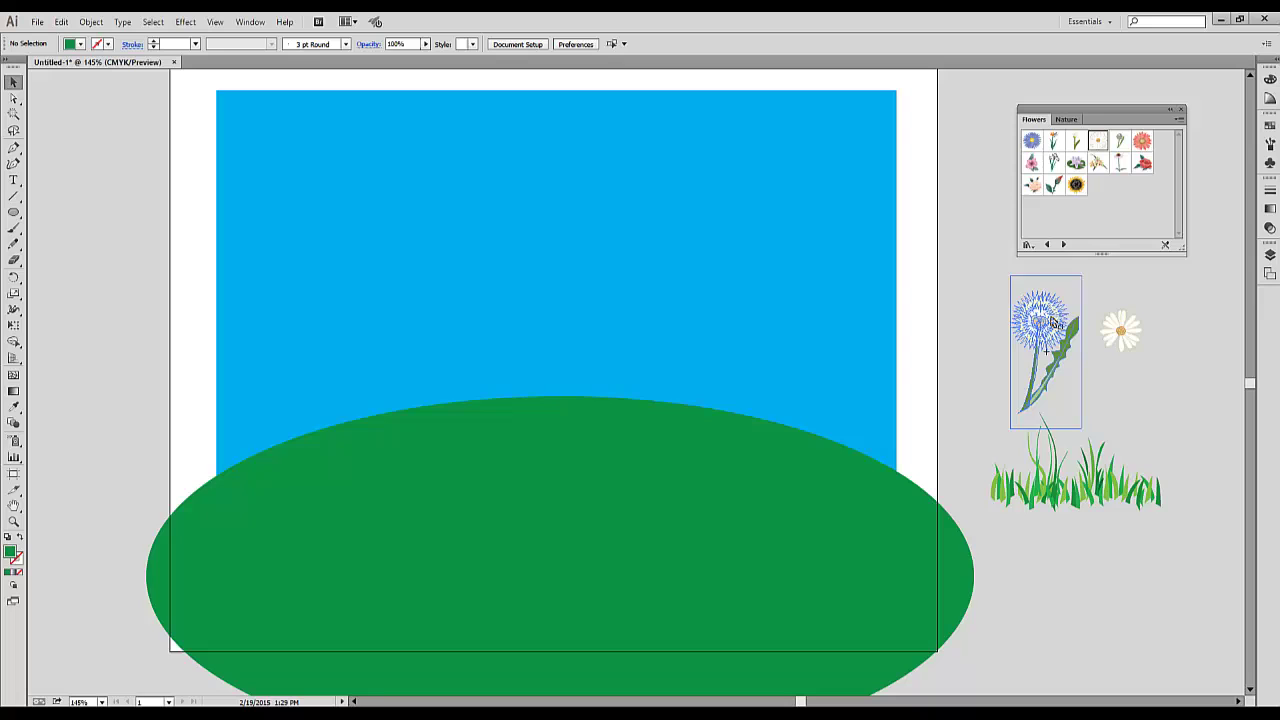
- Shrink the dandelion and set it into the grass clump, and place the daisy on top of the tall grass blades
drag(1055, 322, 1135, 396)
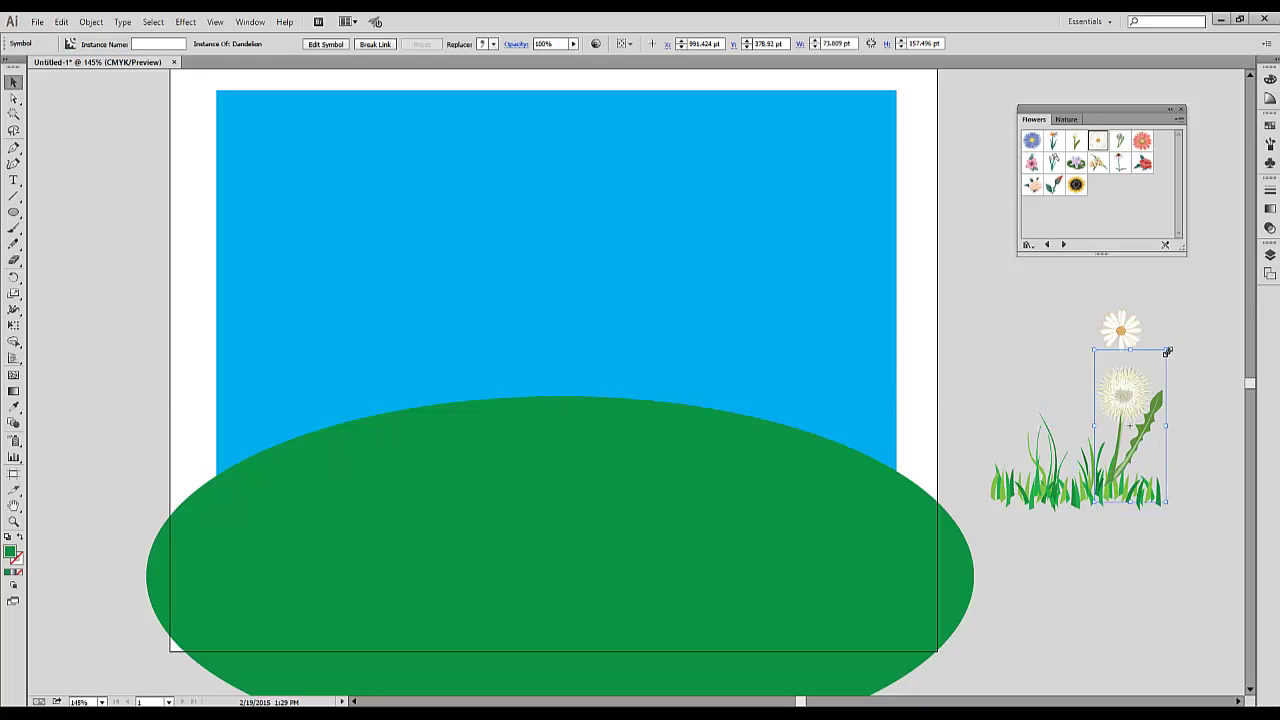
drag(1167, 352, 1138, 402)
drag(1123, 433, 1134, 433)
click(1076, 367)
drag(1107, 333, 1043, 368)
click(1229, 369)
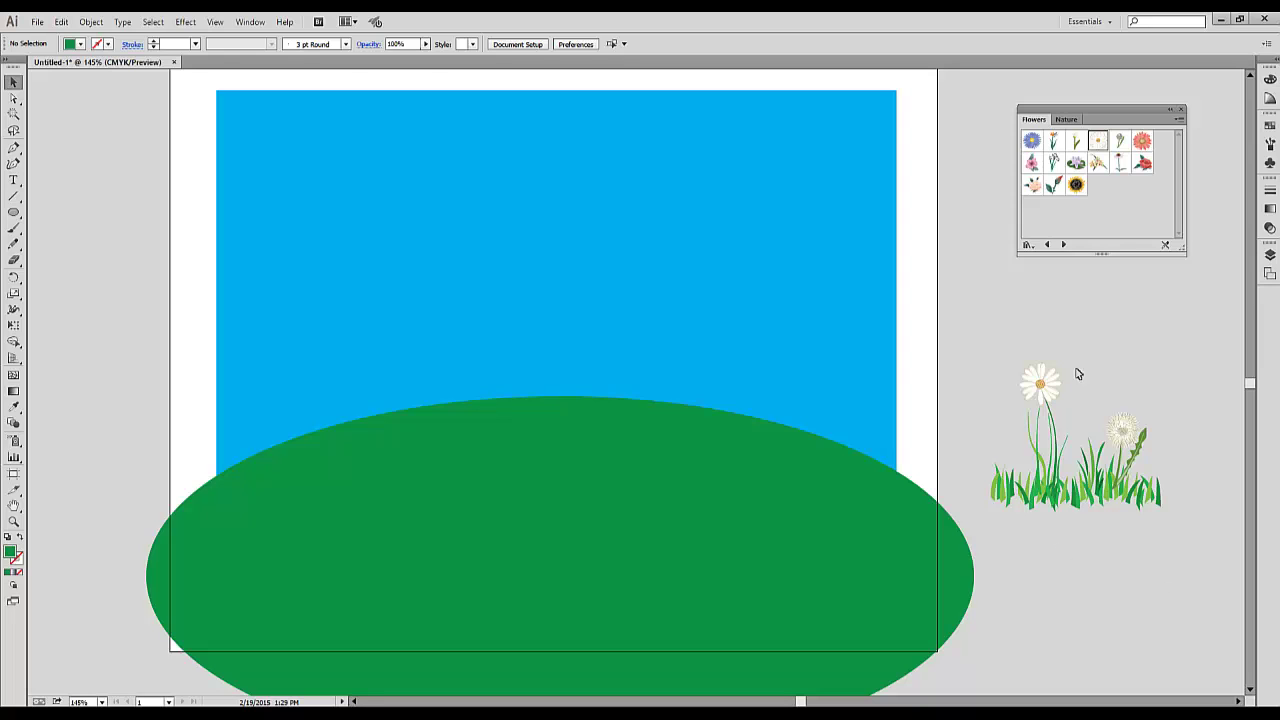
- Open the brush list as a floating, enlarged panel above the flower artwork
click(250, 22)
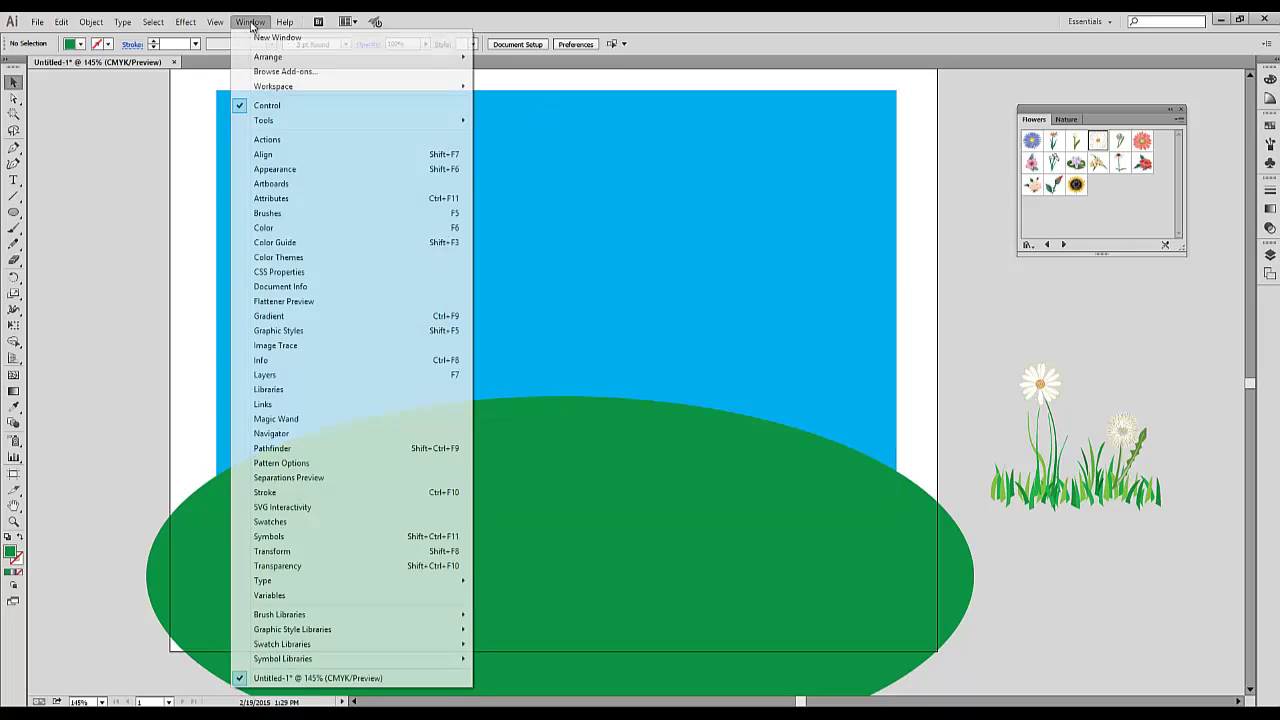
click(268, 214)
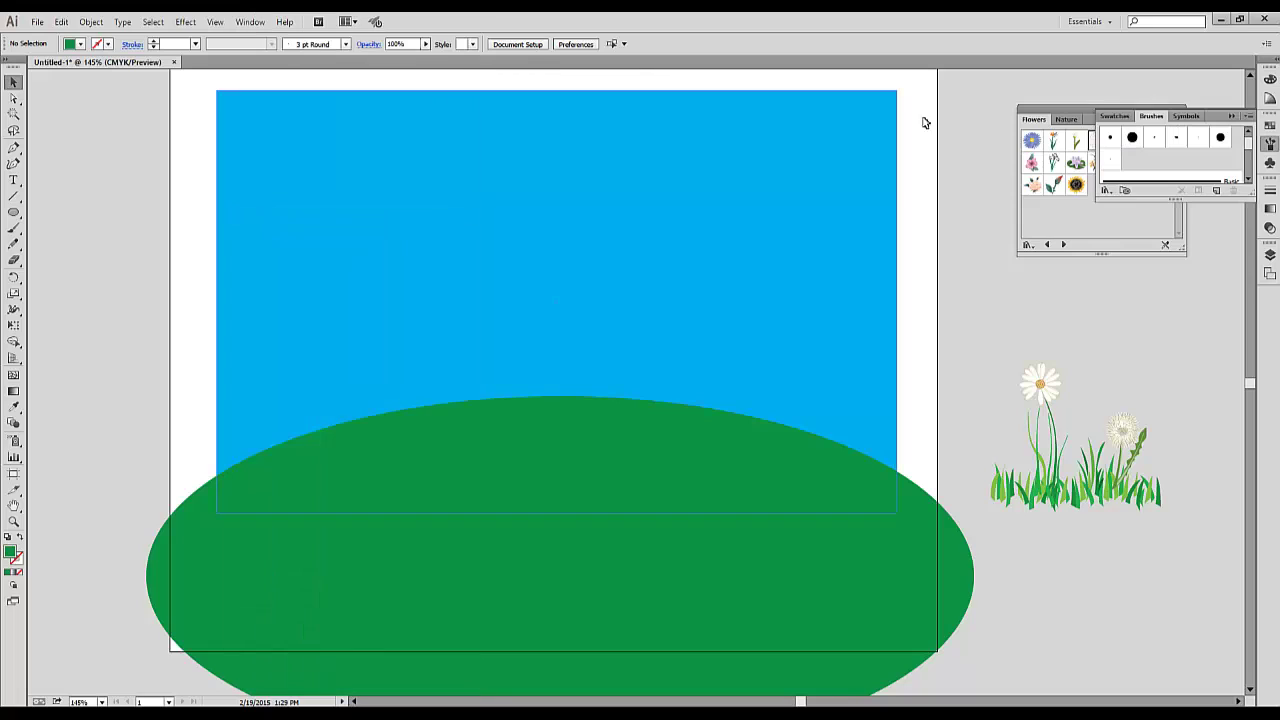
drag(1161, 120, 999, 108)
drag(1126, 182, 1166, 331)
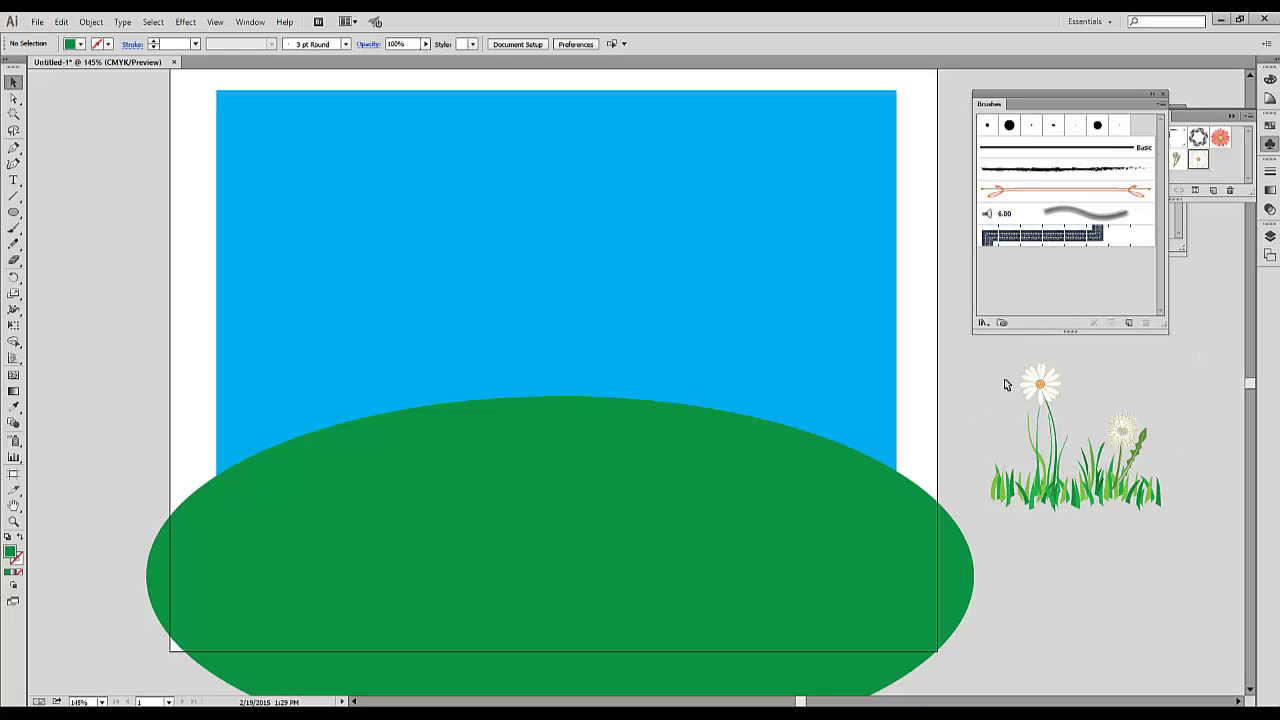
- Create a scatter brush from the complete grass and flower artwork, keeping the default options
drag(987, 364, 1170, 497)
mouse_move(1090, 477)
mouse_down()
mouse_move(1063, 243)
mouse_move(1045, 211)
mouse_up()
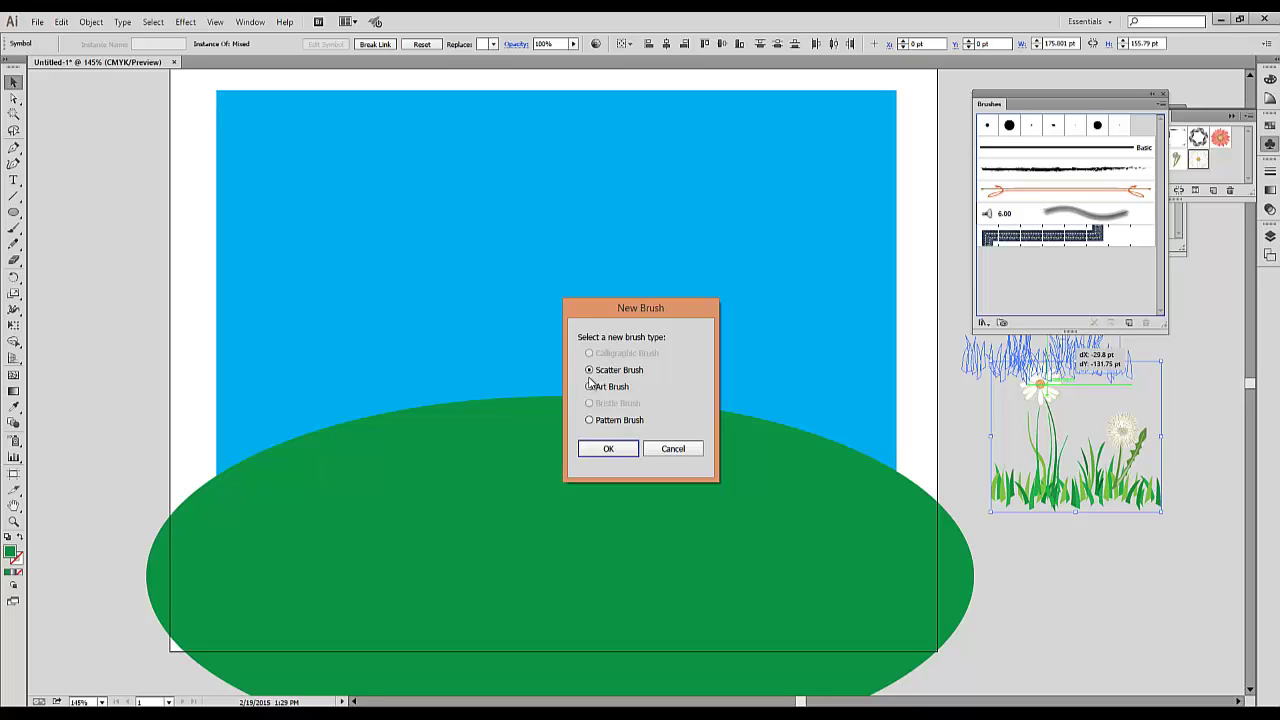
click(608, 449)
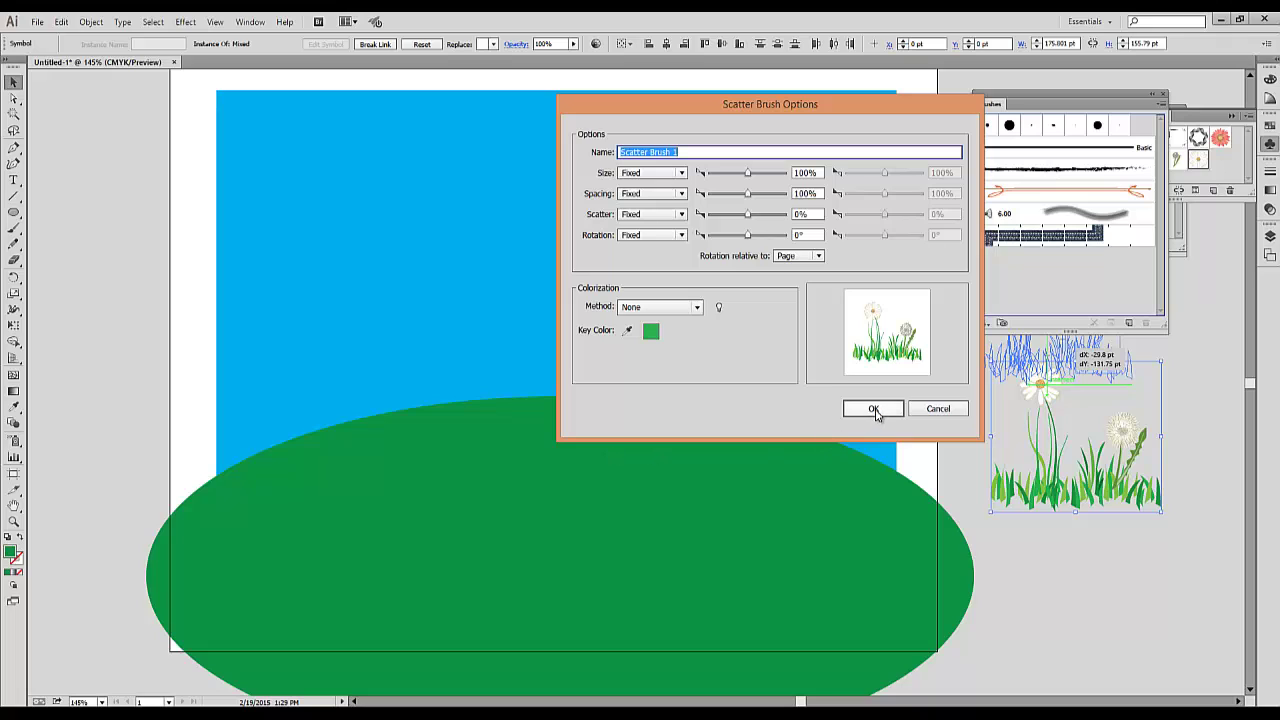
click(875, 410)
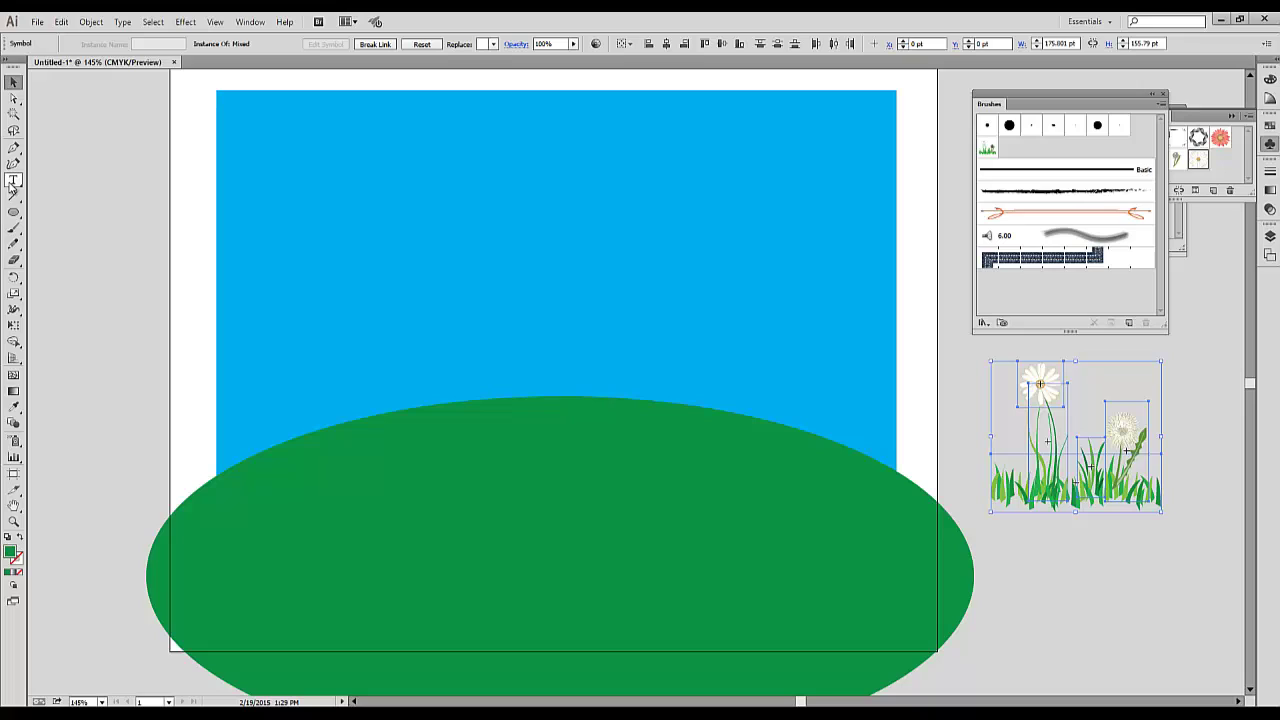
- Paint several long, roughly horizontal strokes across the green hill with the Paintbrush, using Scatter Brush 1
click(13, 230)
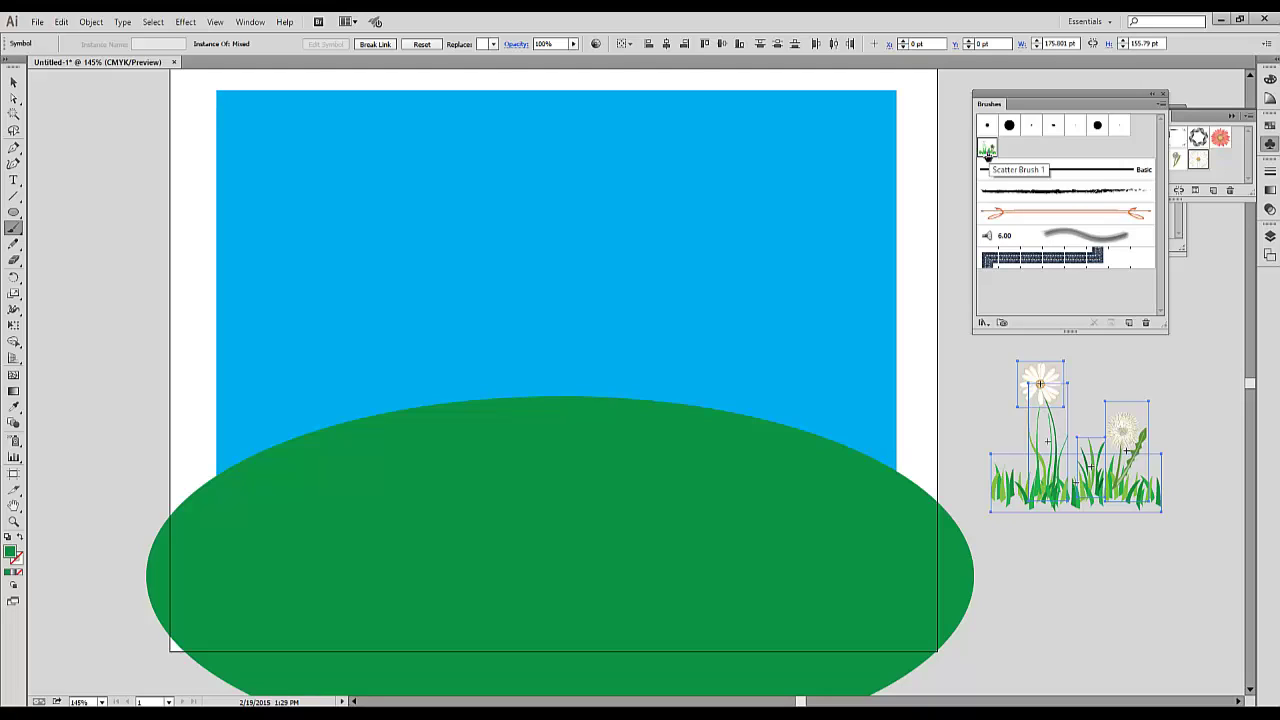
drag(672, 462, 320, 526)
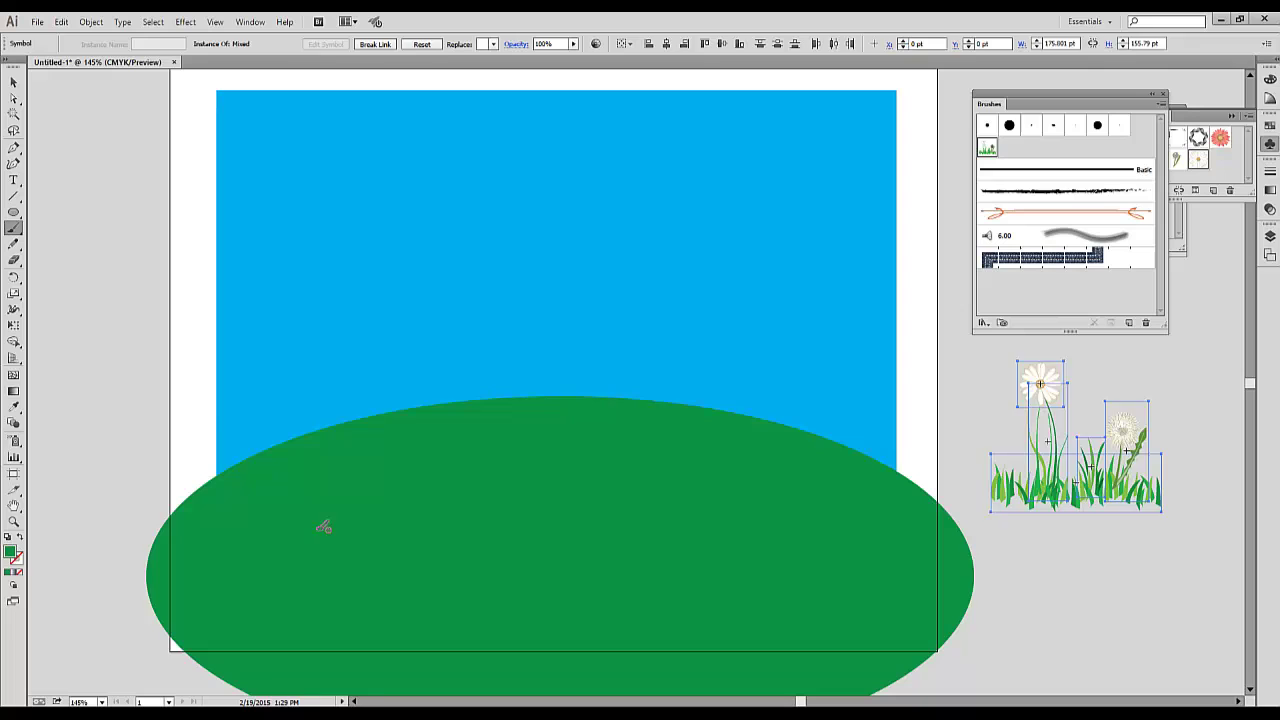
drag(805, 496, 322, 517)
drag(341, 471, 868, 458)
drag(388, 460, 766, 442)
mouse_move(880, 540)
mouse_down()
mouse_move(300, 580)
mouse_move(960, 566)
mouse_up()
drag(405, 484, 750, 457)
drag(391, 460, 735, 429)
- Delete the original grass and flower symbols beside the artboard
key(v)
click(1140, 495)
key(Delete)
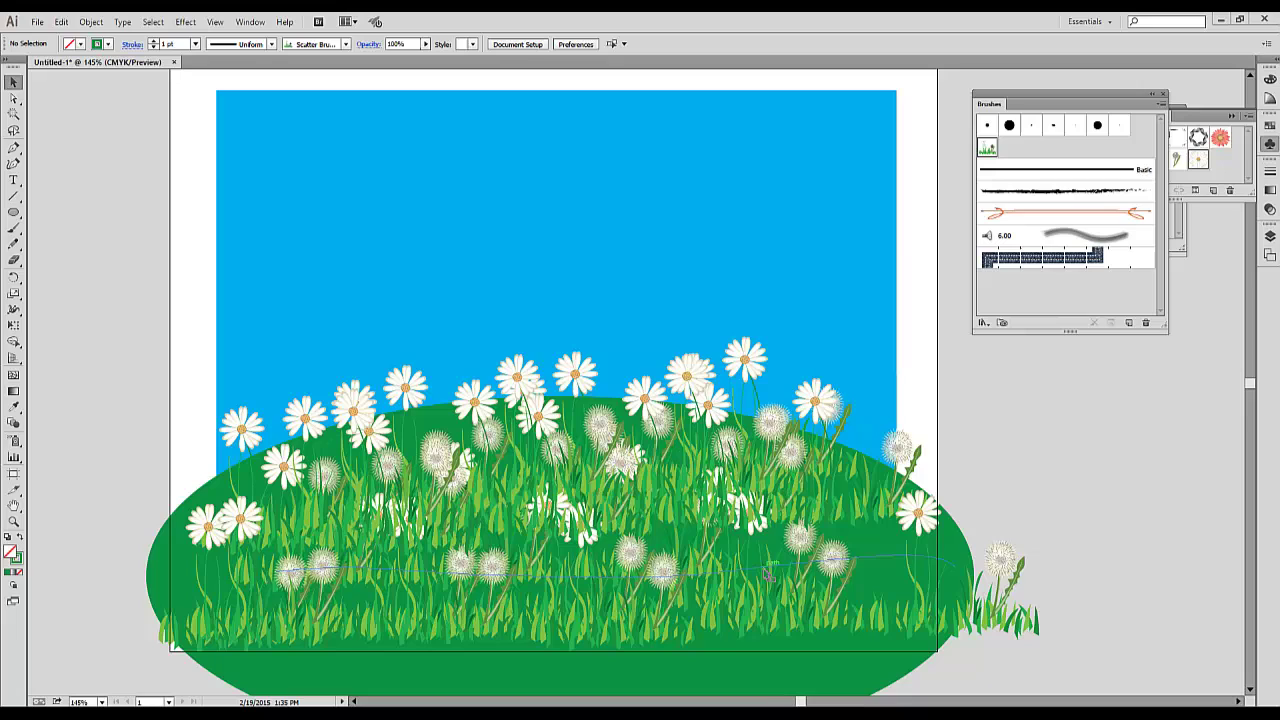
- Select all the scatter brush strokes with the help of Outline view, leaving out the blue rectangle and the green ellipse
click(216, 22)
click(230, 36)
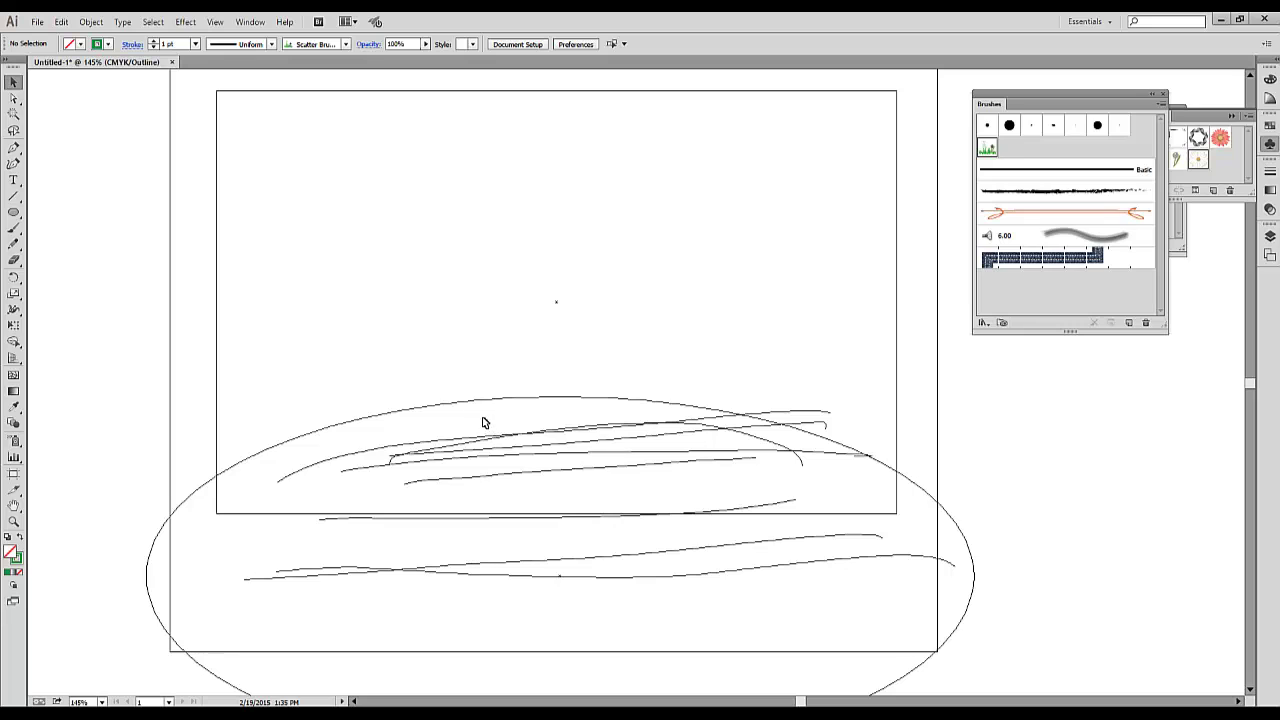
drag(484, 418, 596, 598)
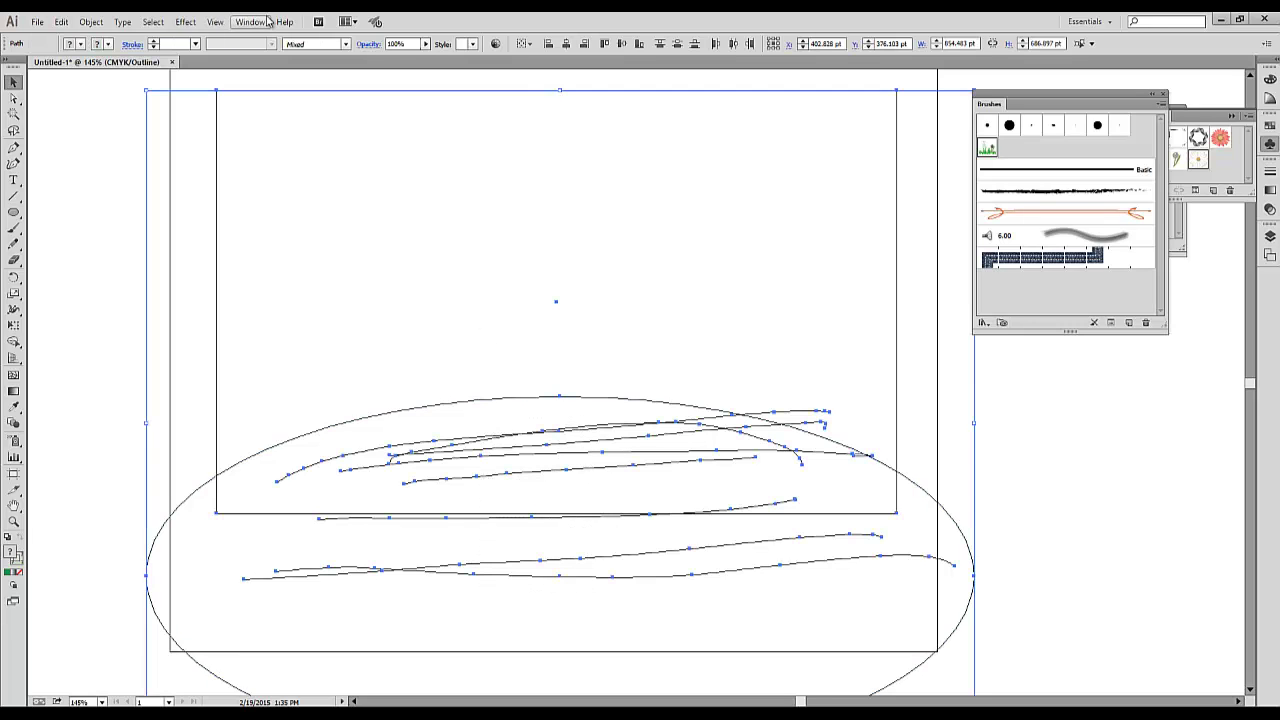
key(ctrl+y)
shift+click(233, 111)
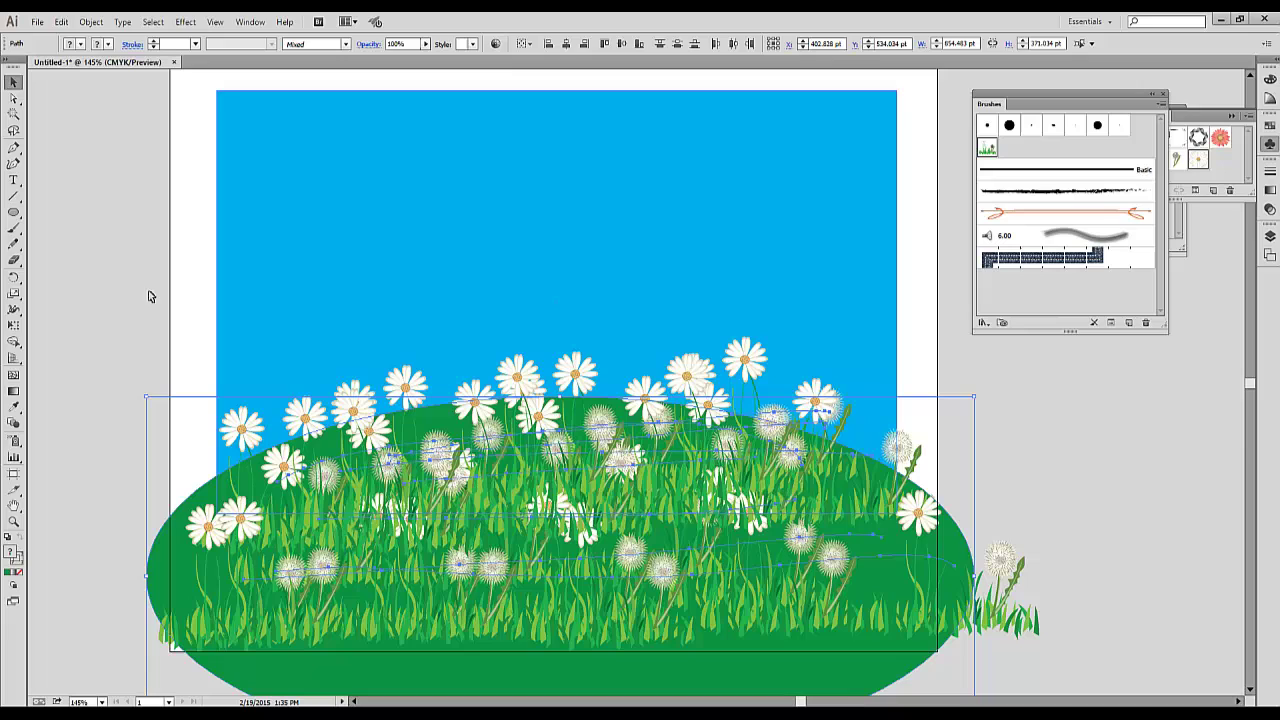
shift+click(258, 678)
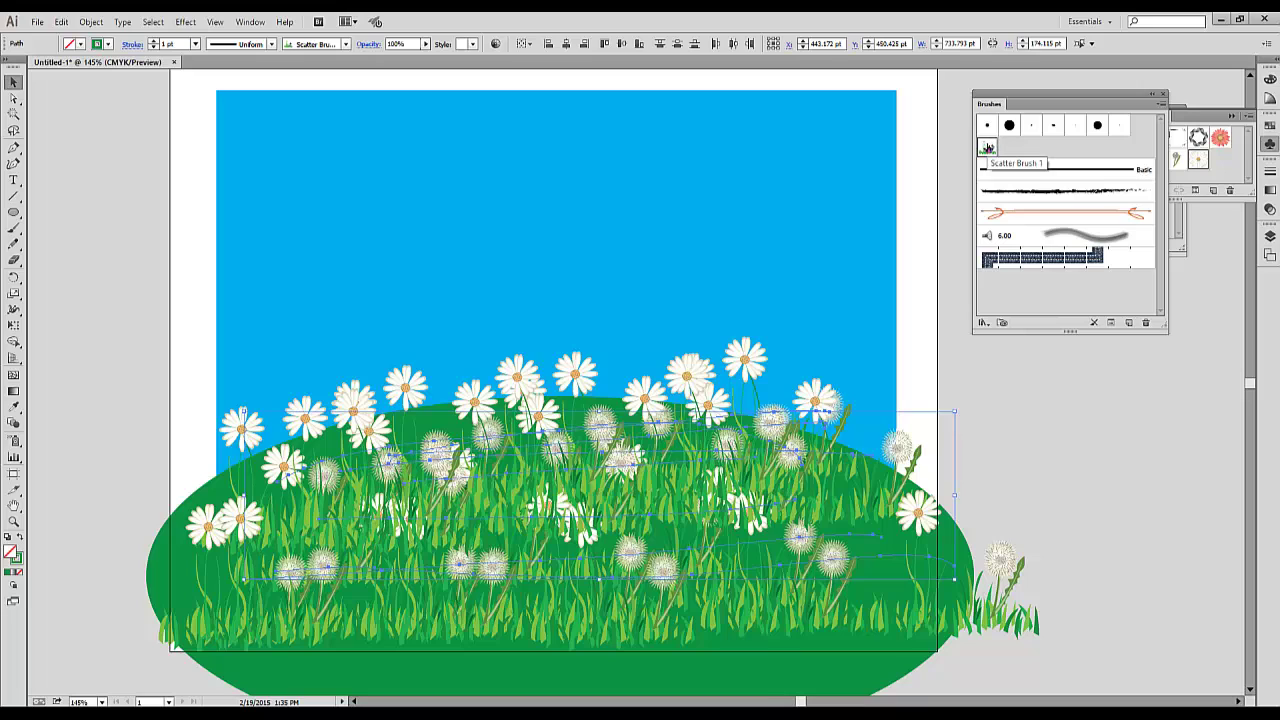
- Edit the options of Scatter Brush 1 with preview, setting its size to Random between 40% and 166%
double_click(986, 148)
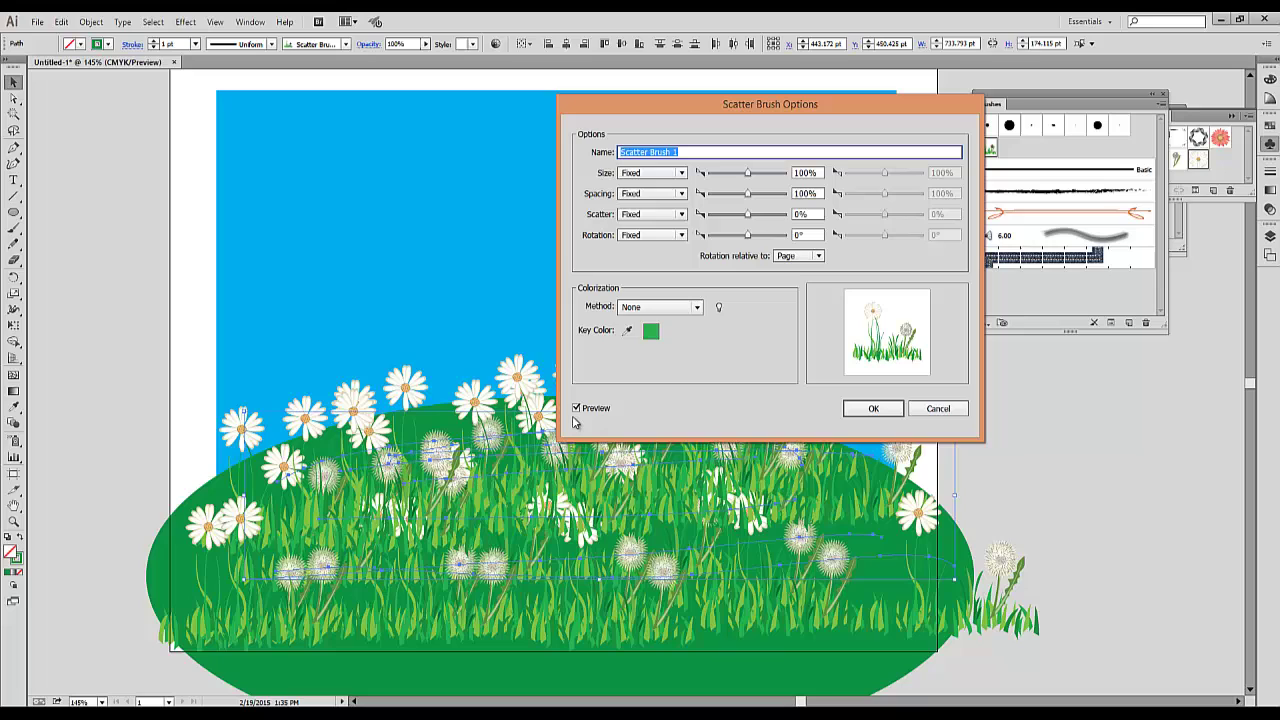
drag(752, 112, 843, 114)
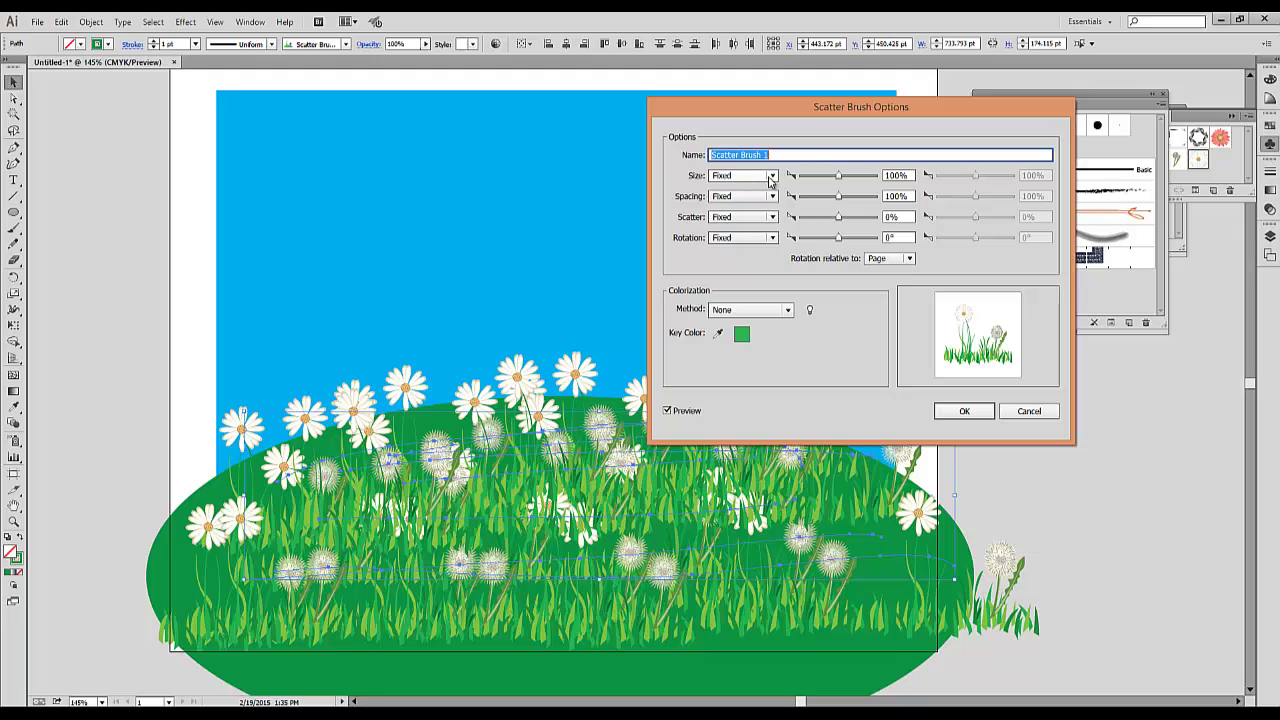
click(772, 176)
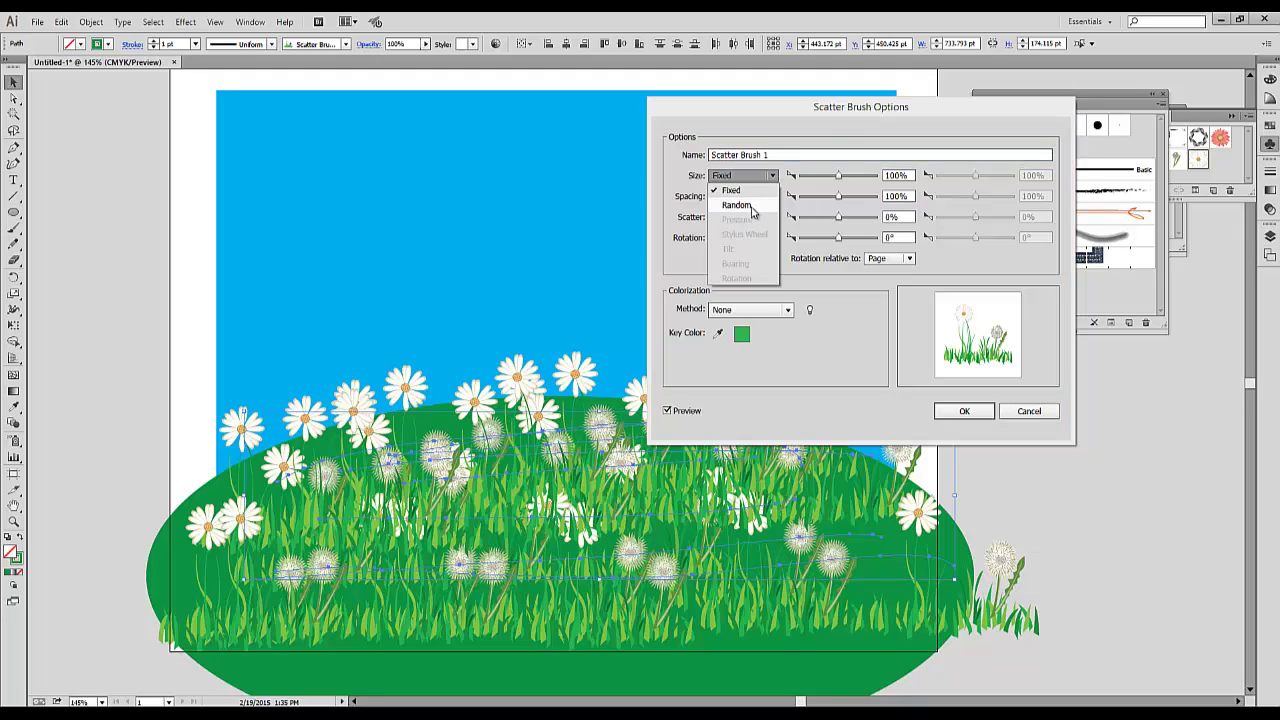
click(740, 204)
click(838, 177)
drag(838, 177, 827, 177)
drag(977, 178, 977, 178)
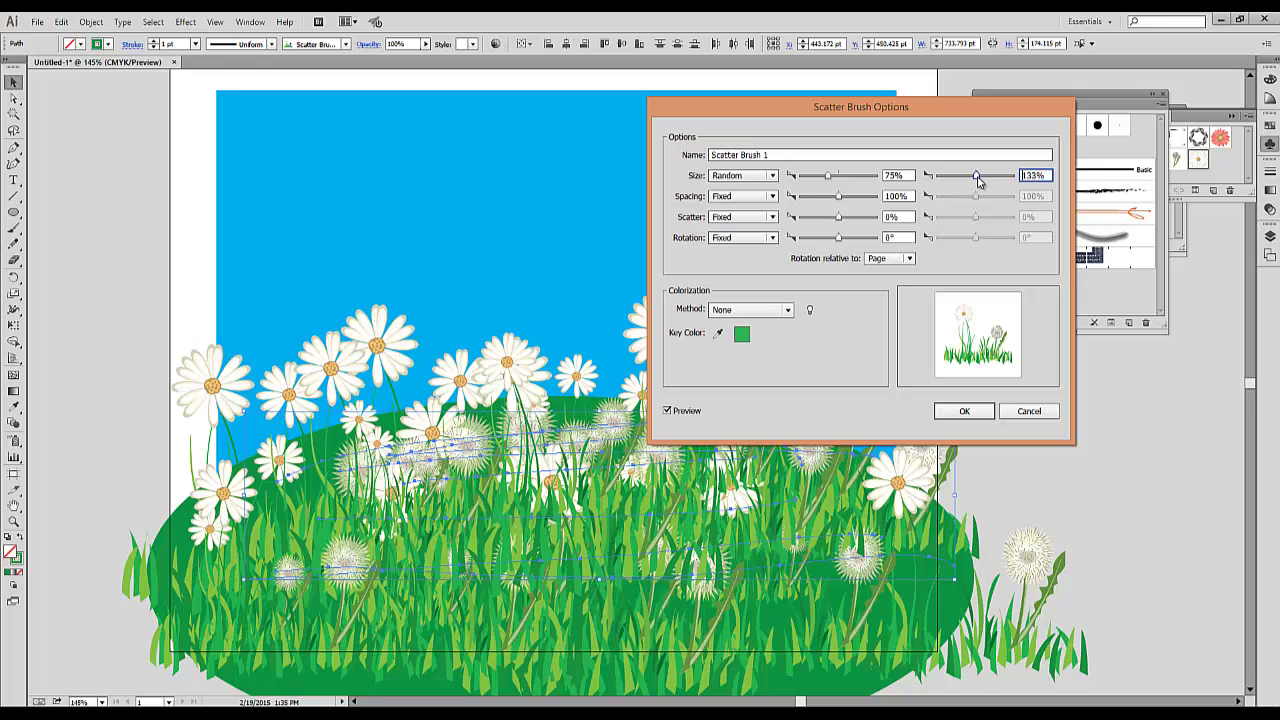
drag(825, 177, 815, 177)
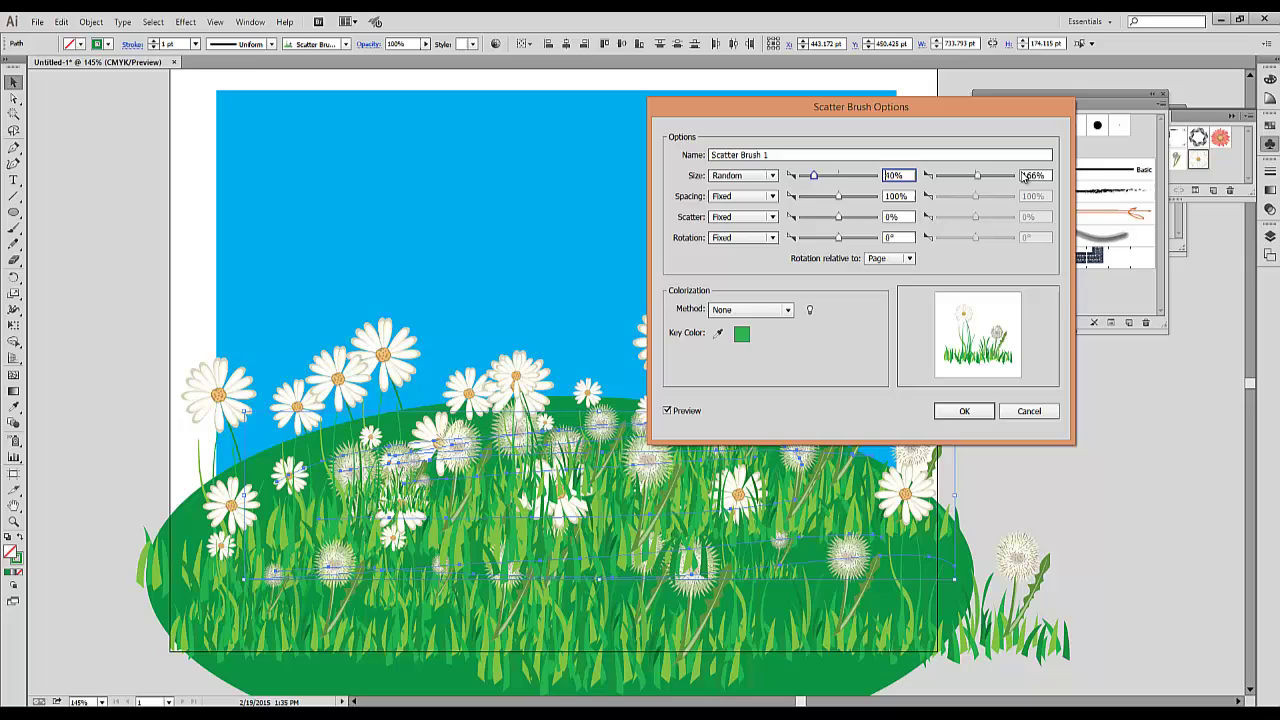
key(Tab)
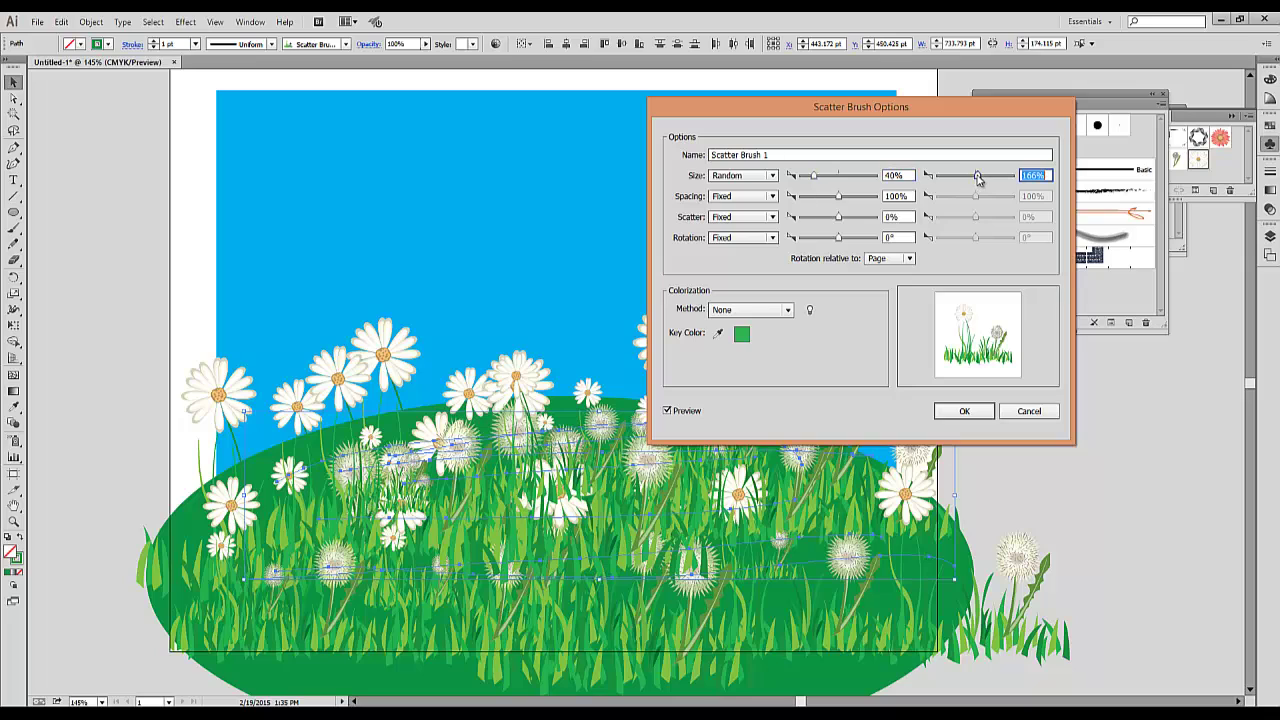
- Set the brush spacing to Random between 56% and 117%
click(776, 196)
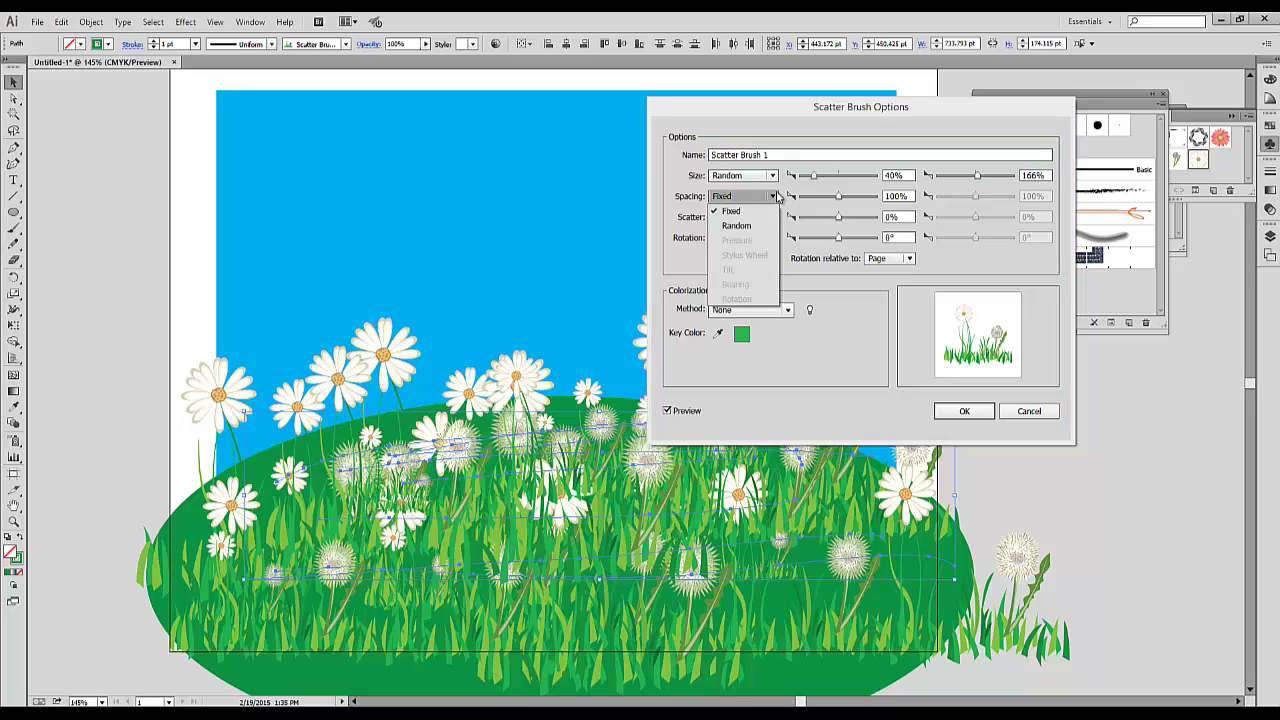
click(822, 206)
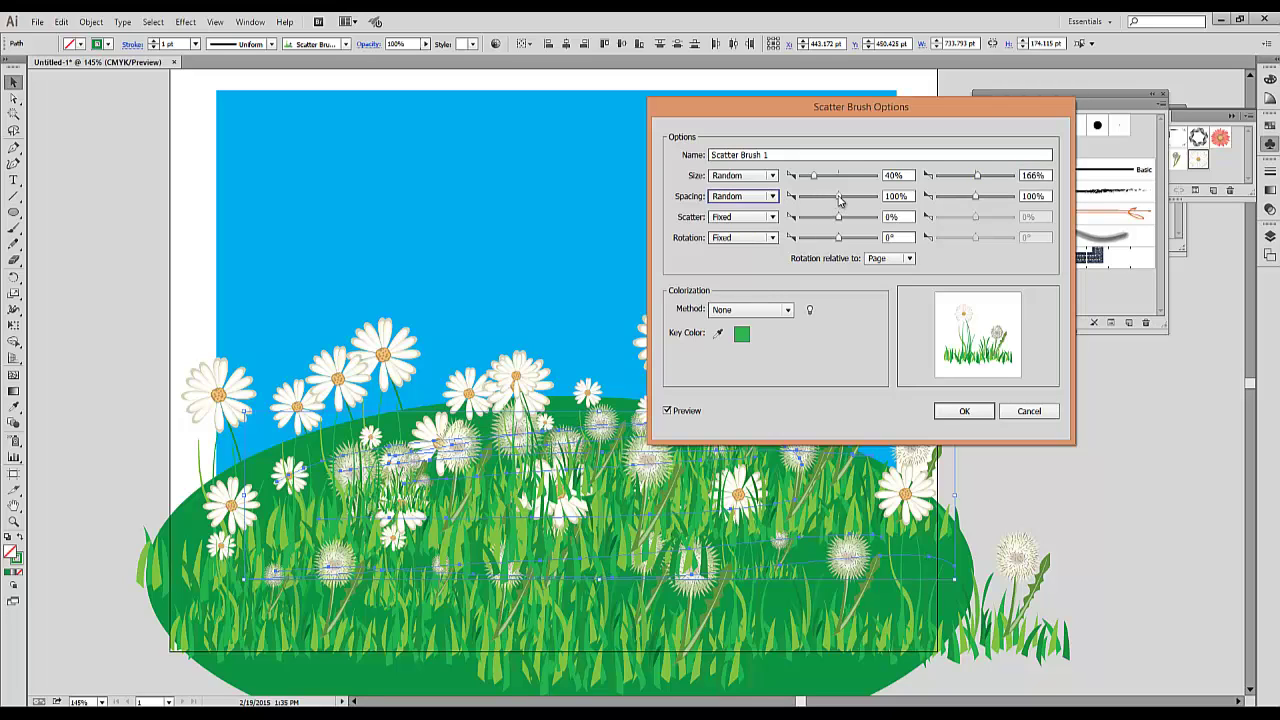
drag(838, 198, 832, 200)
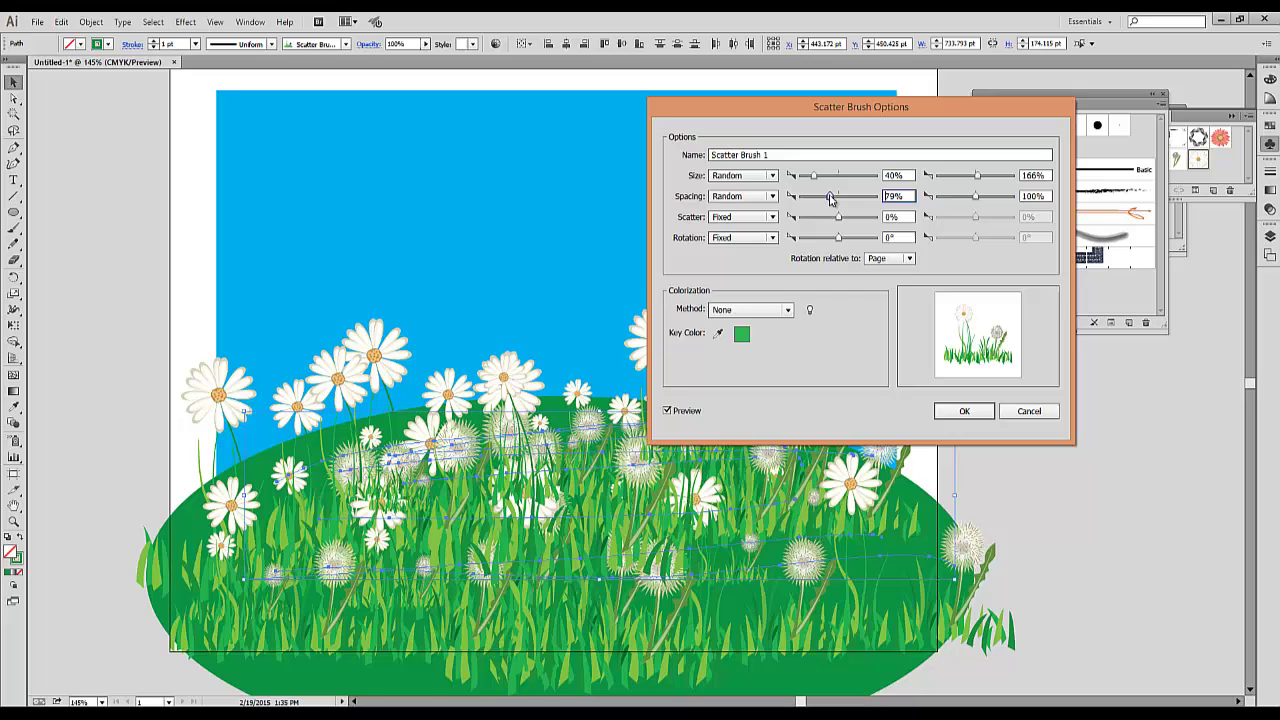
drag(976, 197, 977, 200)
drag(830, 198, 821, 199)
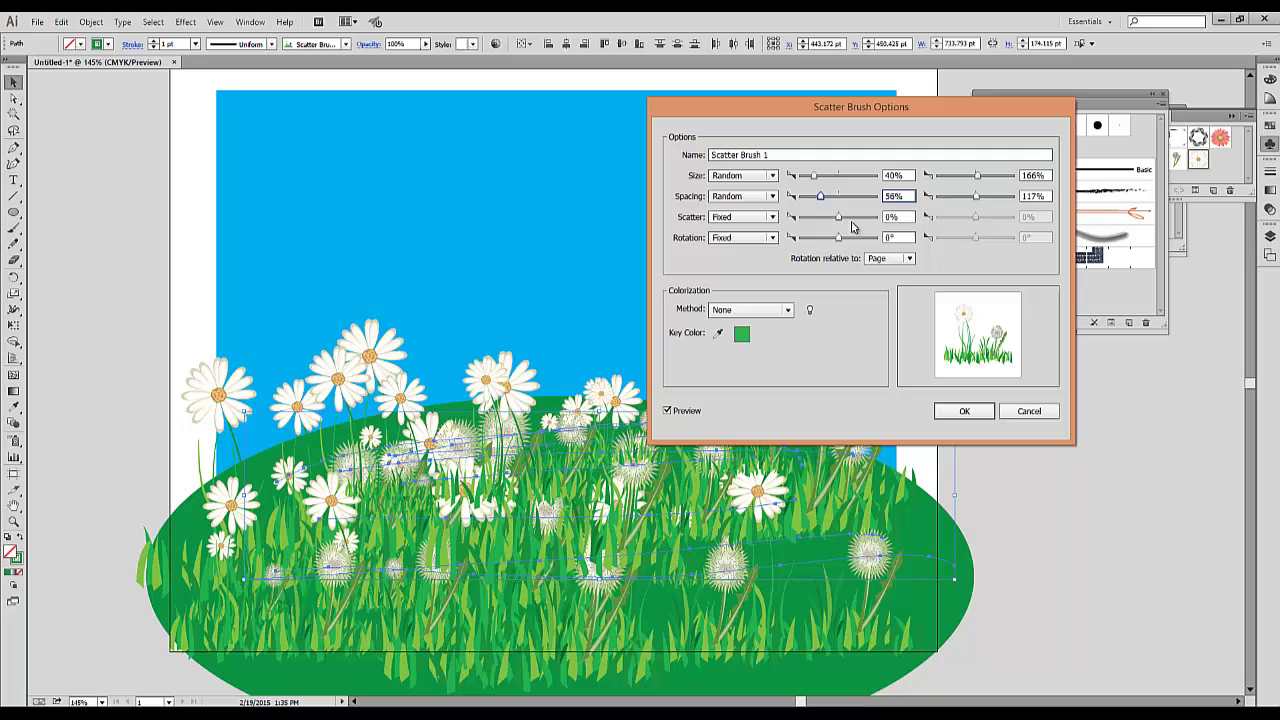
- Set the brush scatter to Random between -92% and 18%
click(773, 217)
click(732, 245)
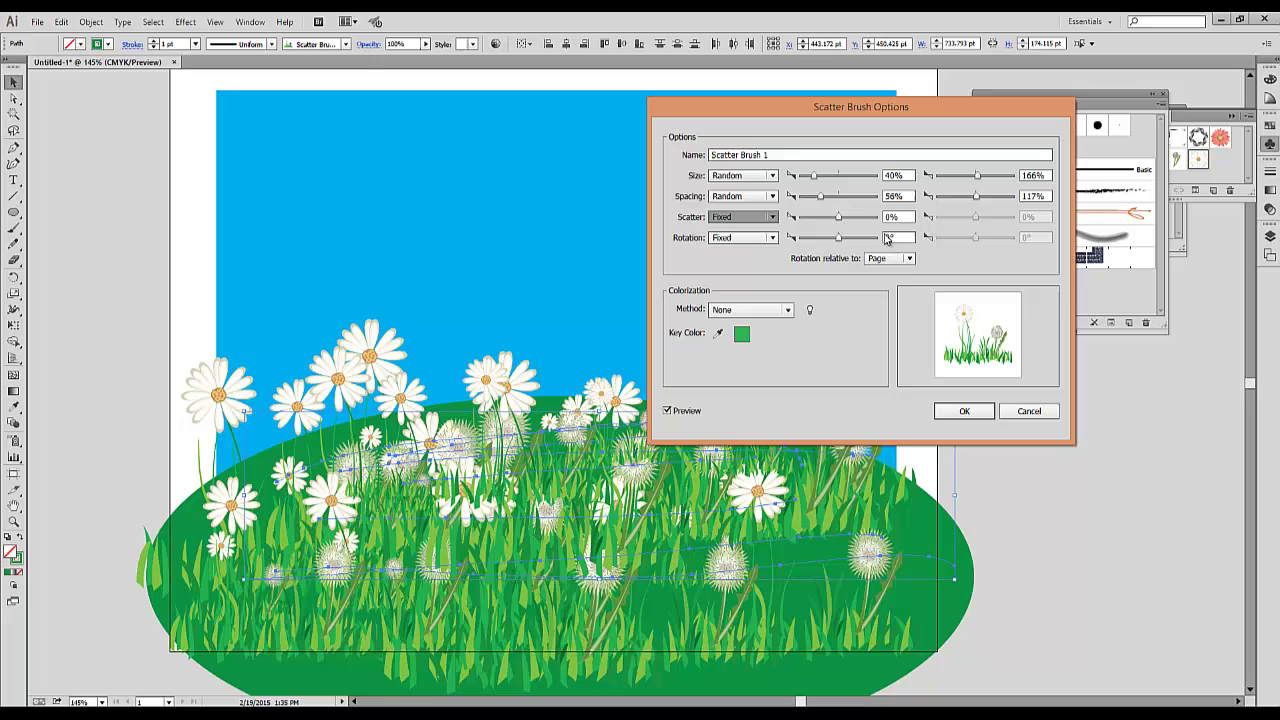
drag(841, 224, 837, 221)
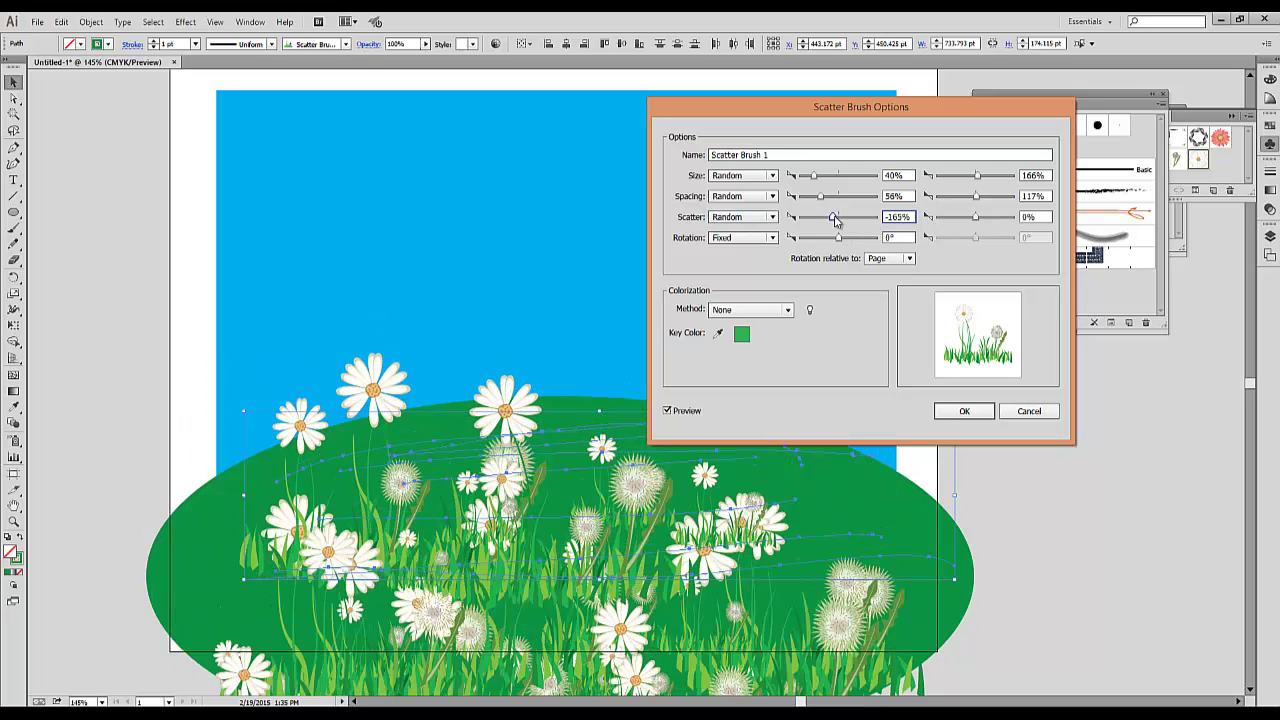
drag(972, 221, 976, 220)
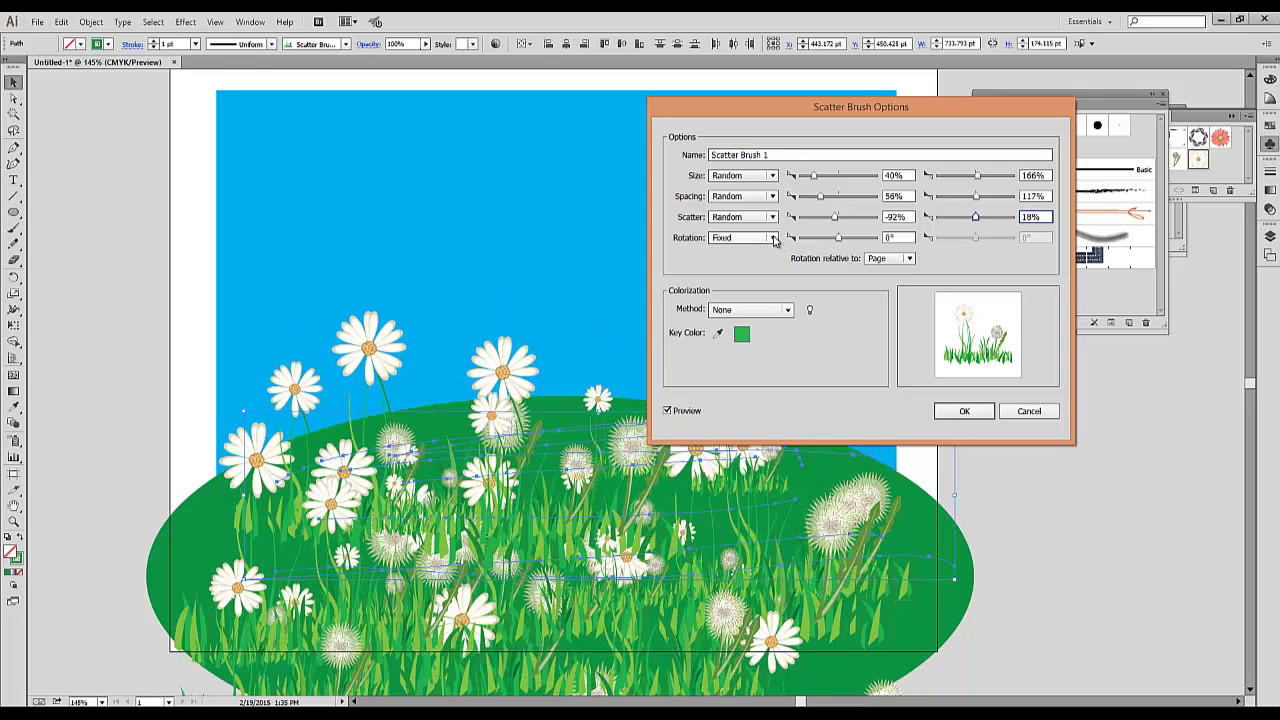
- Set the brush rotation to Random between -7° and 13°, relative to the path
click(777, 240)
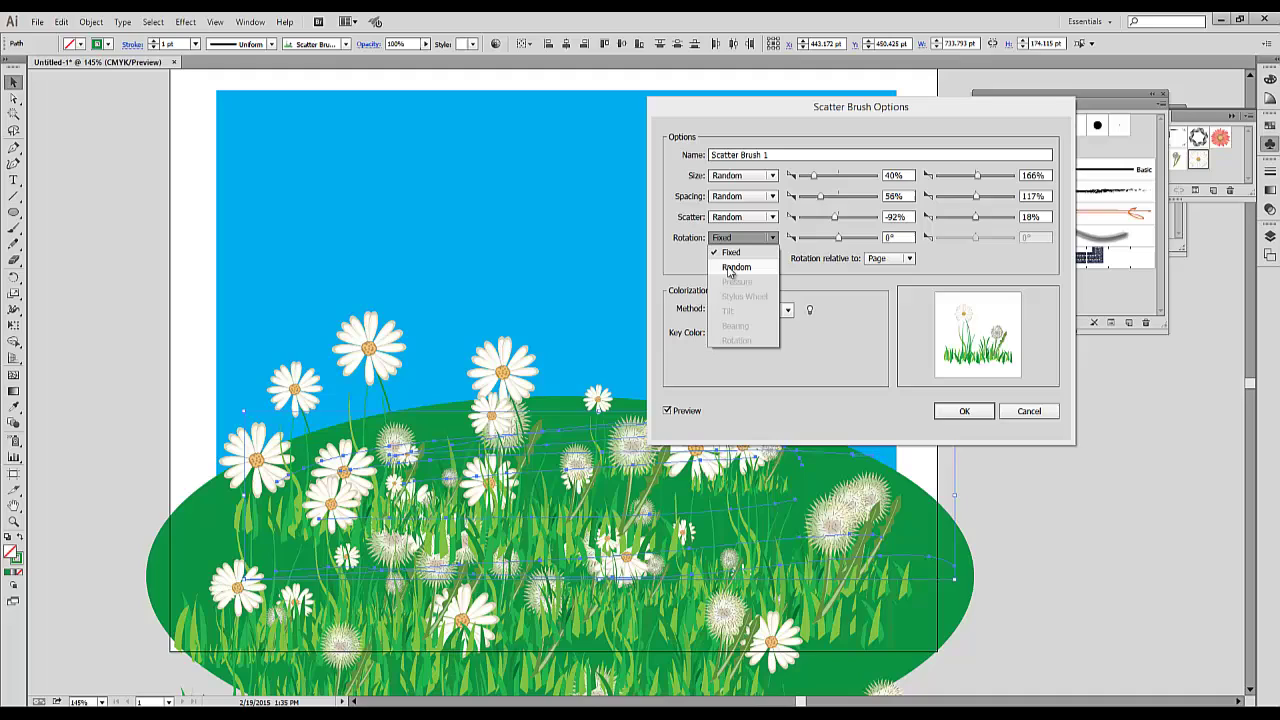
click(732, 266)
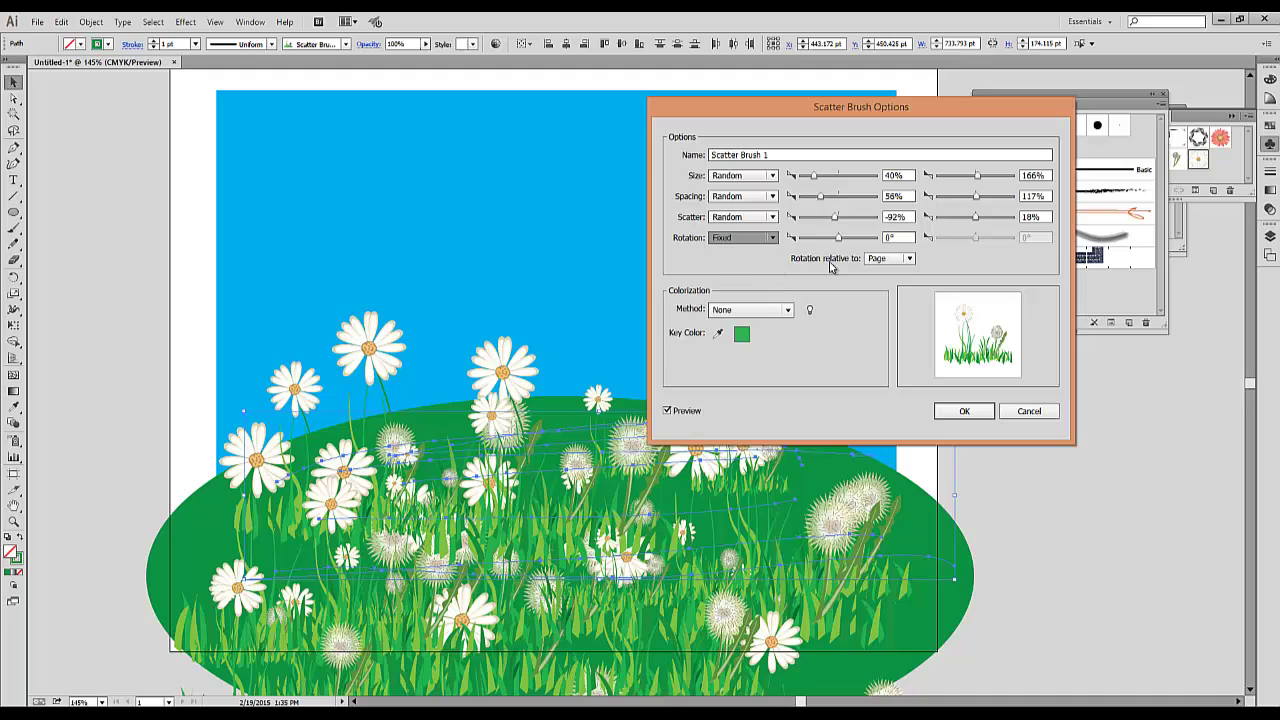
click(910, 258)
click(886, 286)
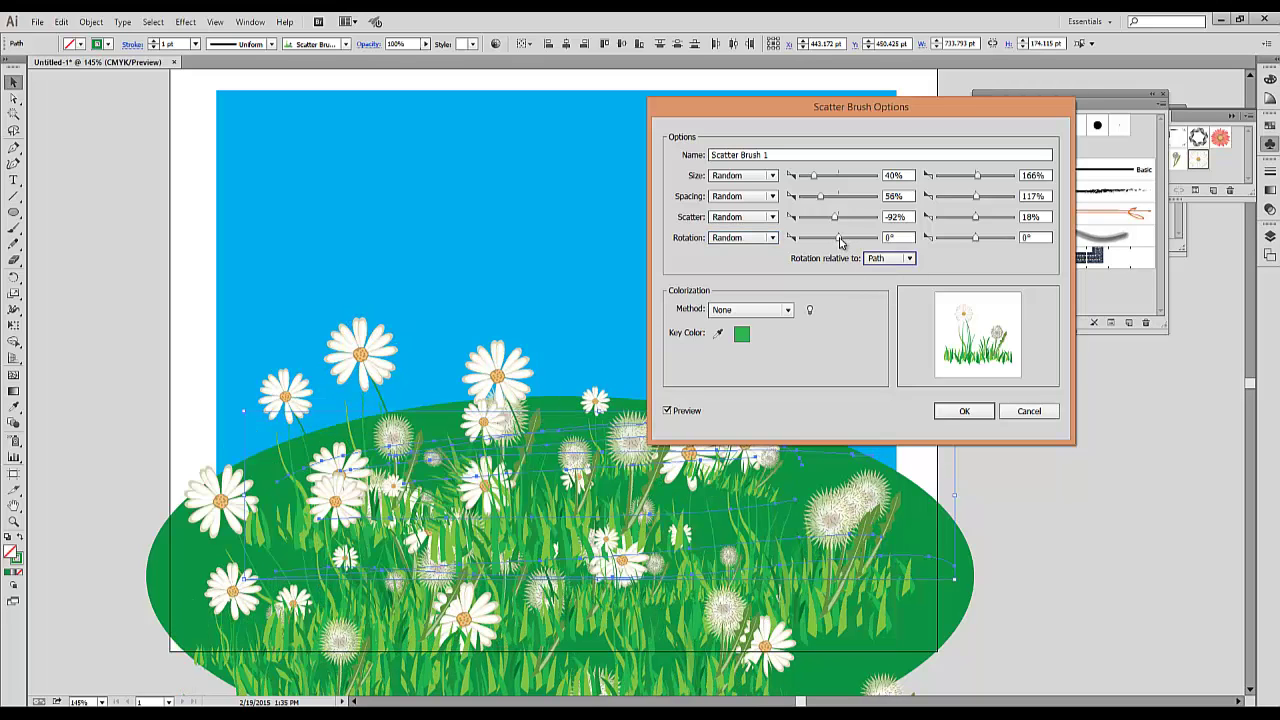
click(838, 237)
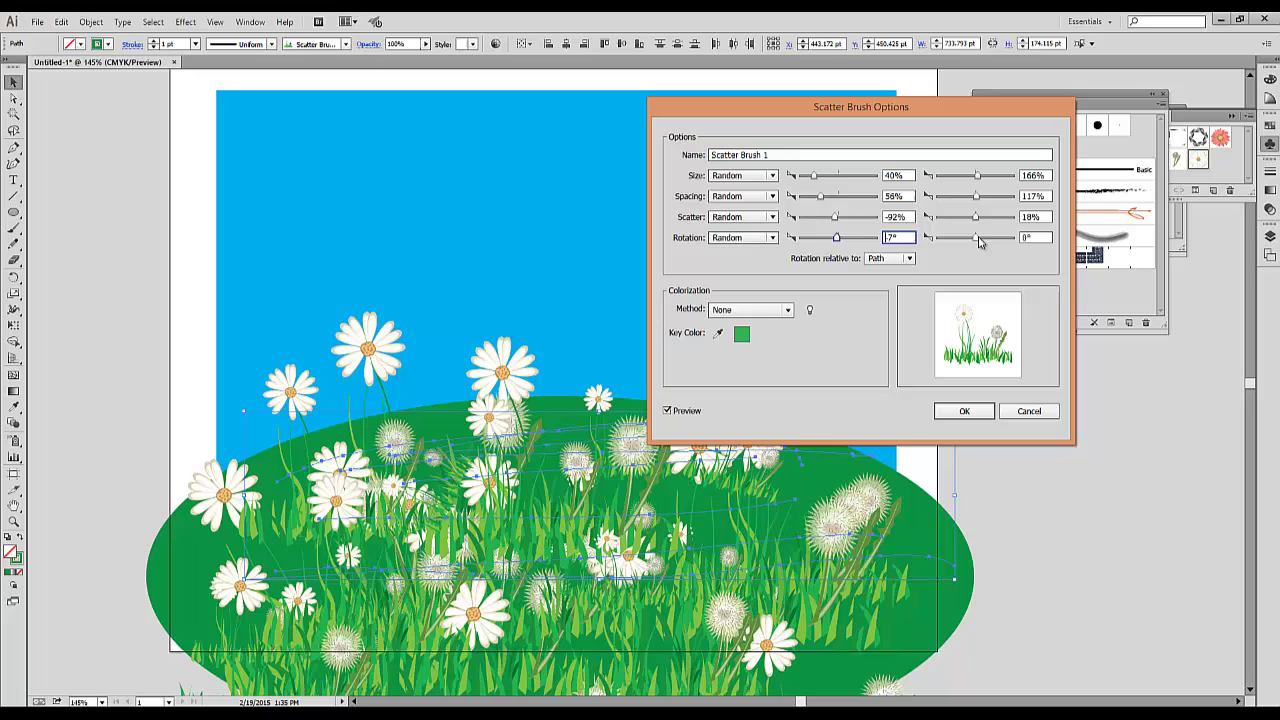
drag(976, 237, 978, 237)
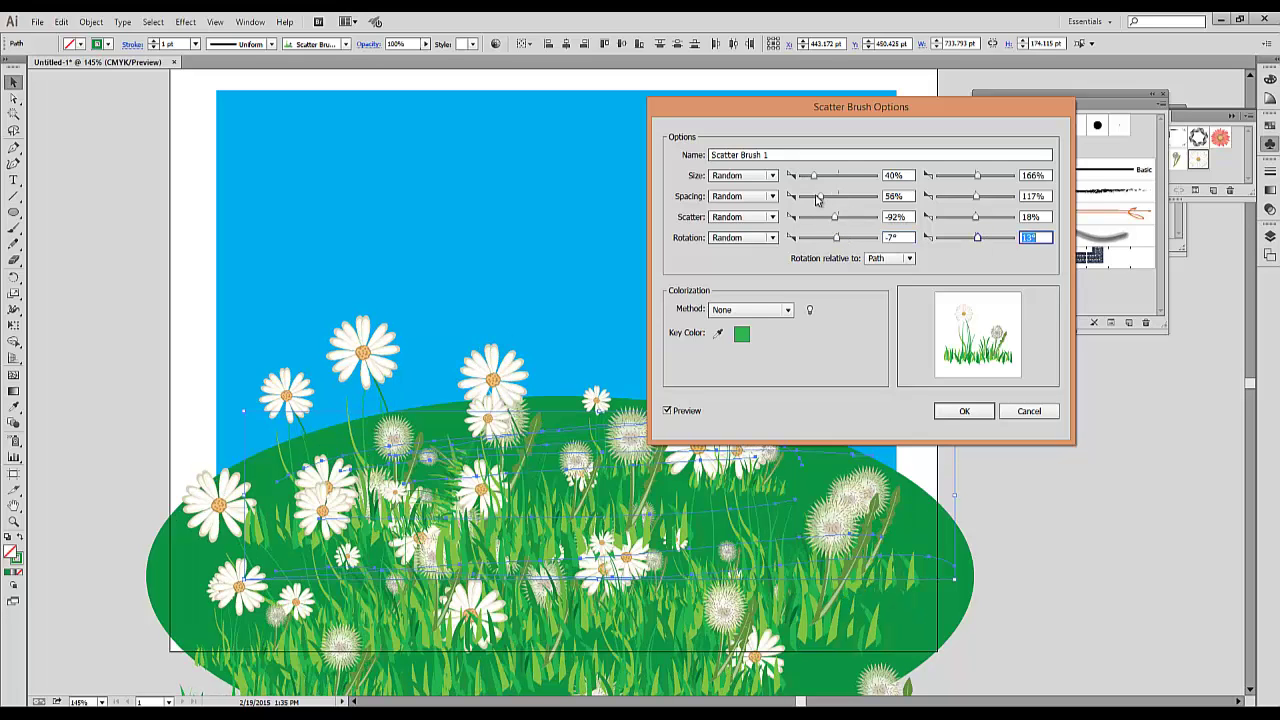
- Refine the brush to size 33% to 122% and spacing 39% to 69%, and apply the changes to the existing strokes
drag(818, 199, 812, 177)
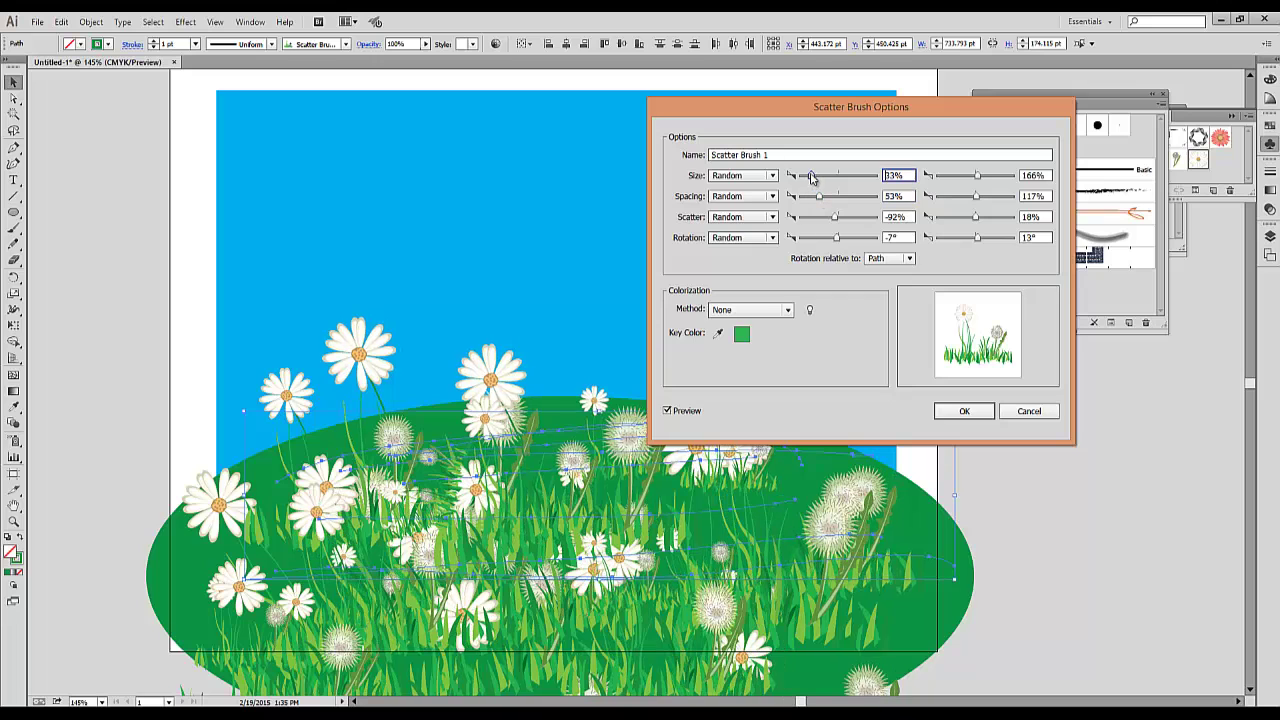
drag(977, 176, 965, 177)
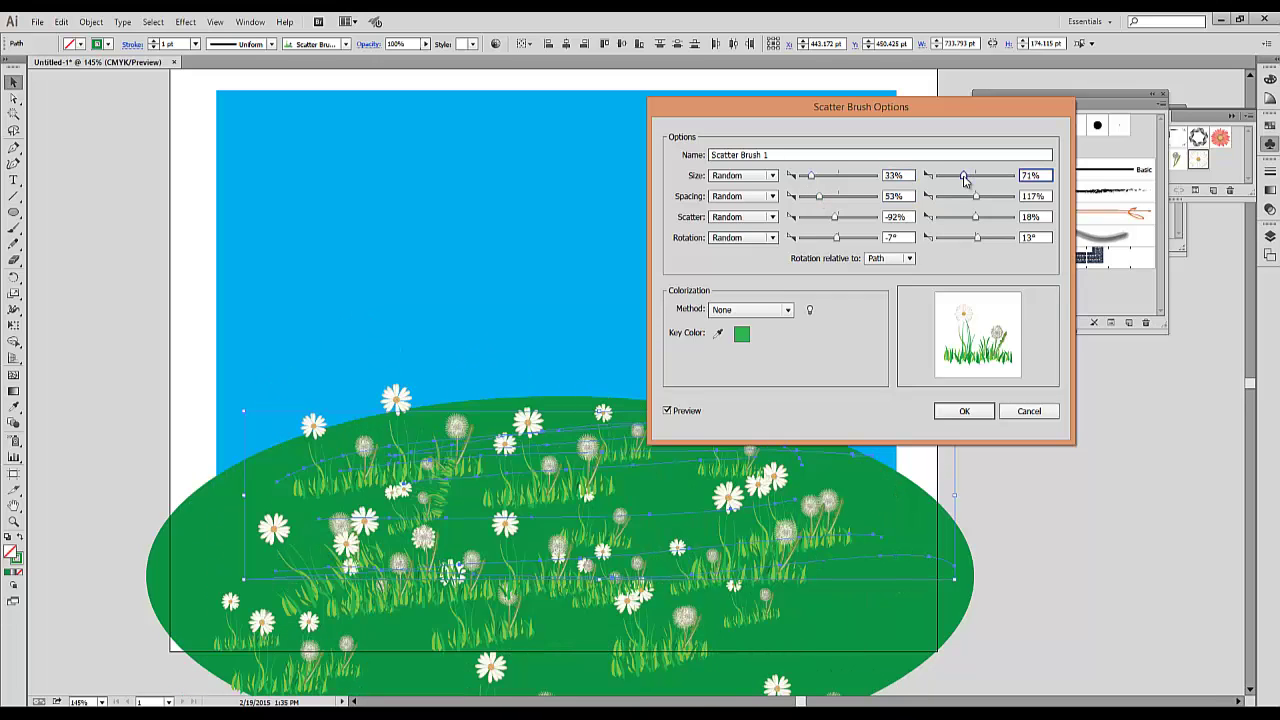
drag(969, 183, 977, 178)
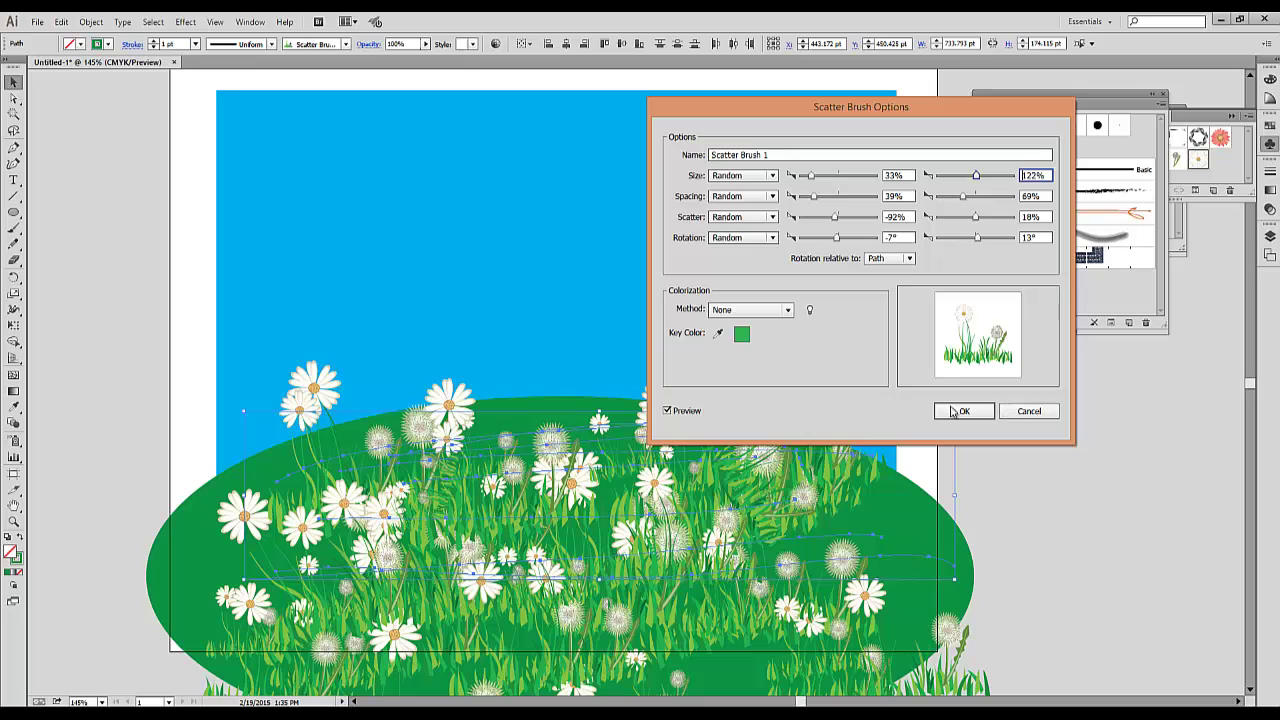
click(966, 413)
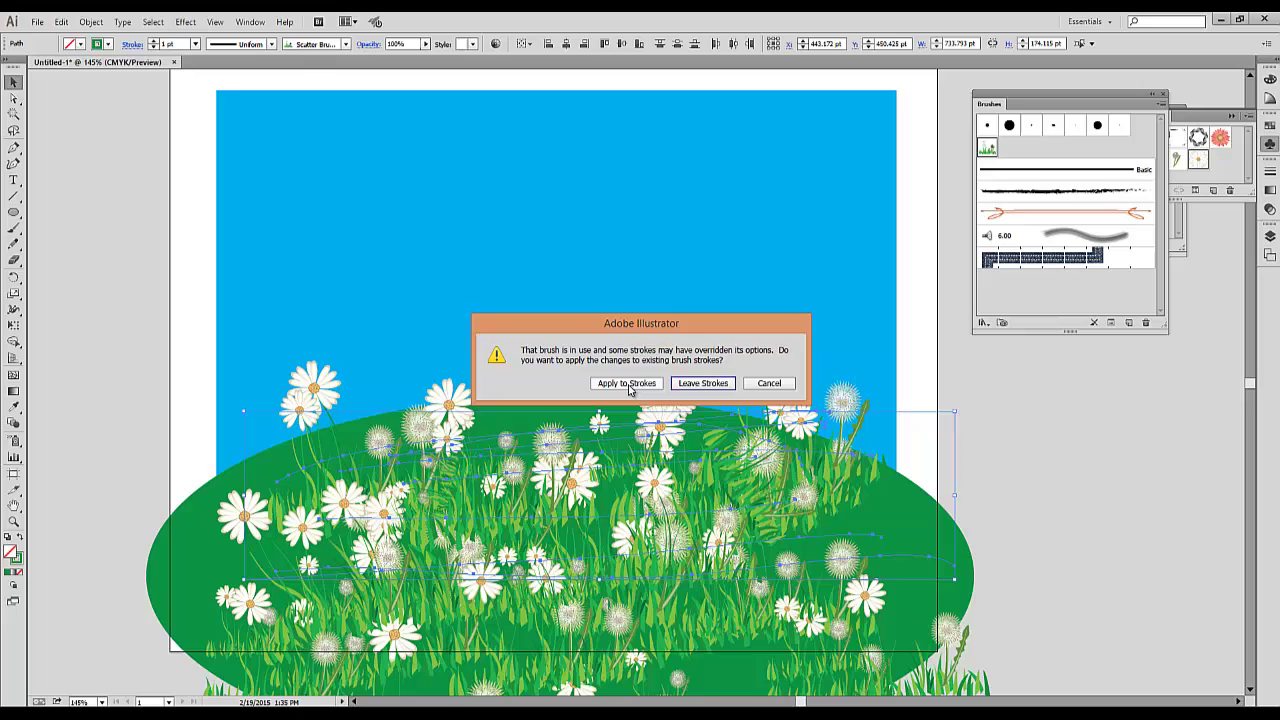
click(630, 388)
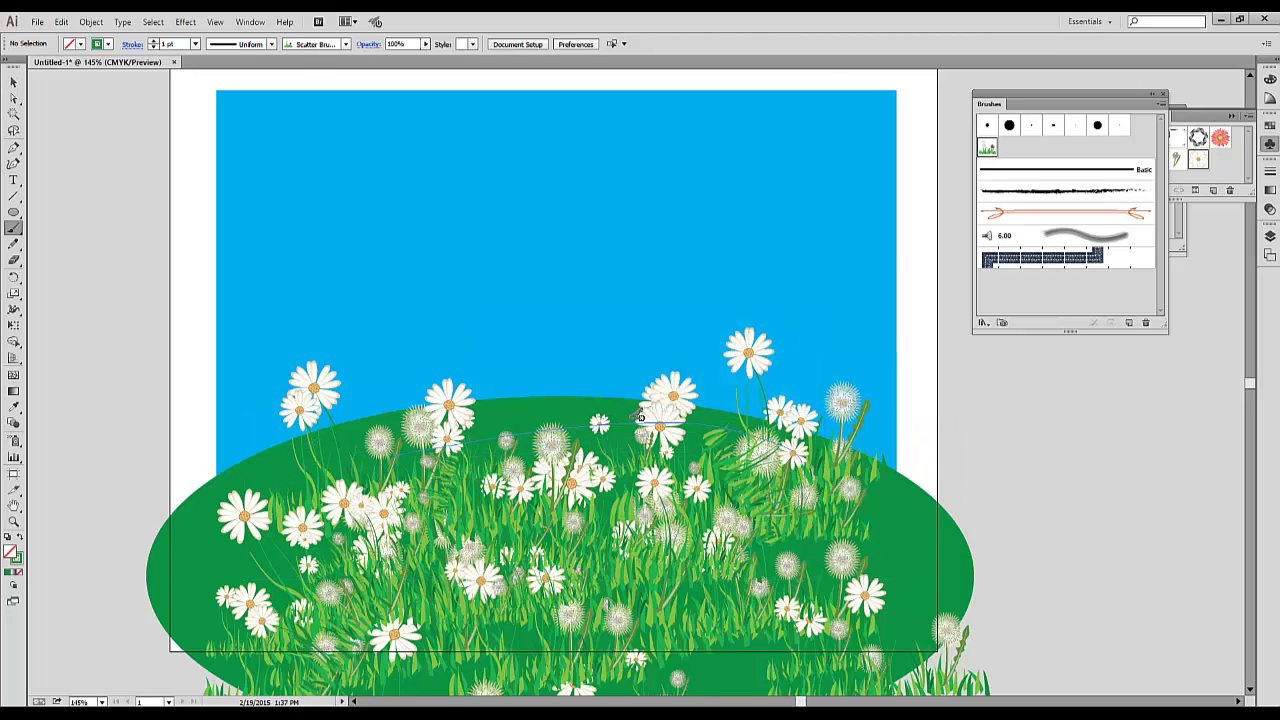
- Paint many more roughly horizontal Scatter Brush 1 strokes across the hill and past its edges to fill the gaps with grass and flowers
drag(637, 415, 573, 408)
drag(842, 424, 890, 502)
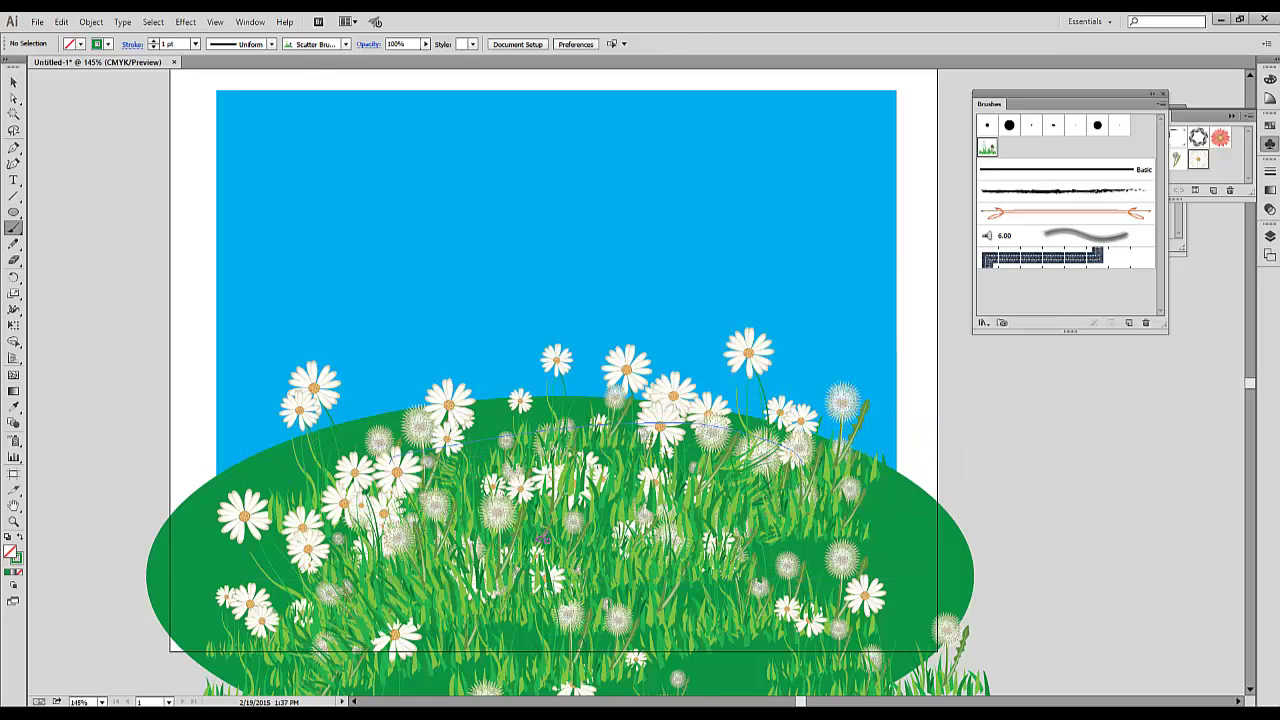
mouse_move(209, 576)
mouse_down()
mouse_move(397, 545)
mouse_move(455, 574)
mouse_move(505, 568)
mouse_up()
mouse_move(730, 578)
mouse_down()
mouse_move(802, 572)
mouse_move(933, 539)
mouse_move(885, 571)
mouse_move(858, 552)
mouse_move(939, 511)
mouse_up()
drag(840, 560, 913, 498)
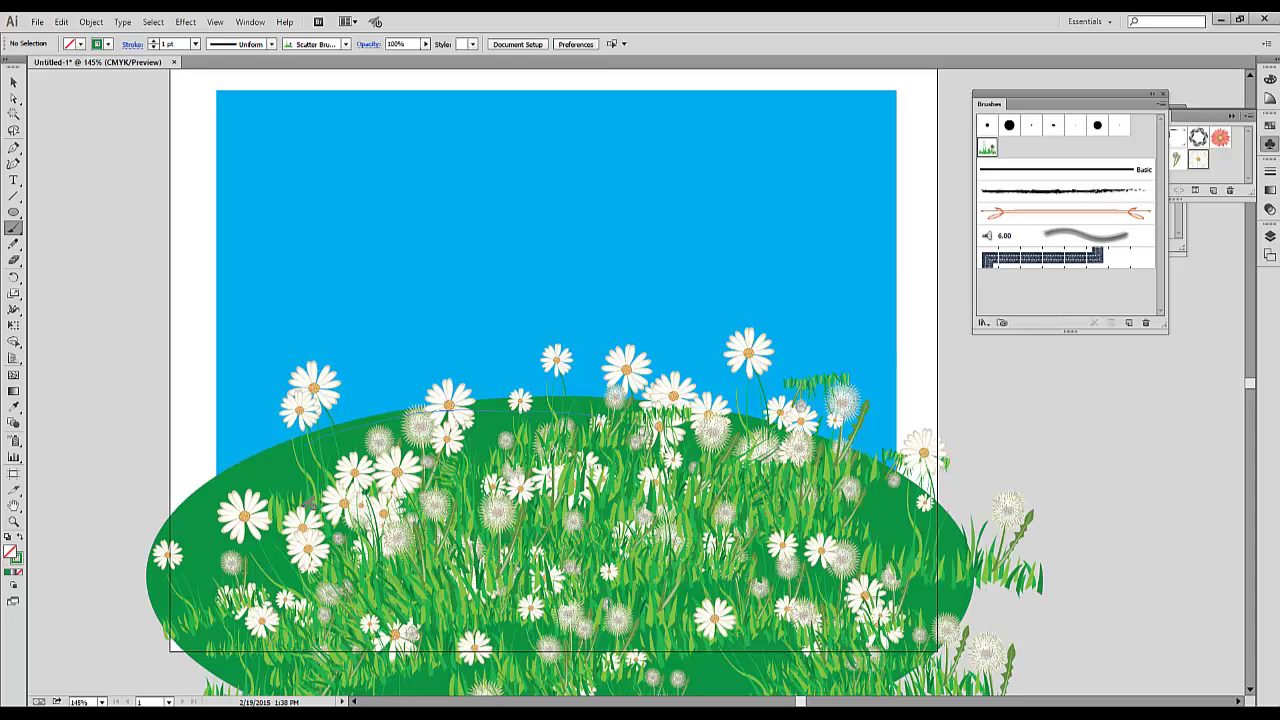
mouse_move(145, 539)
mouse_down()
mouse_move(343, 516)
mouse_move(295, 571)
mouse_up()
drag(490, 481, 506, 479)
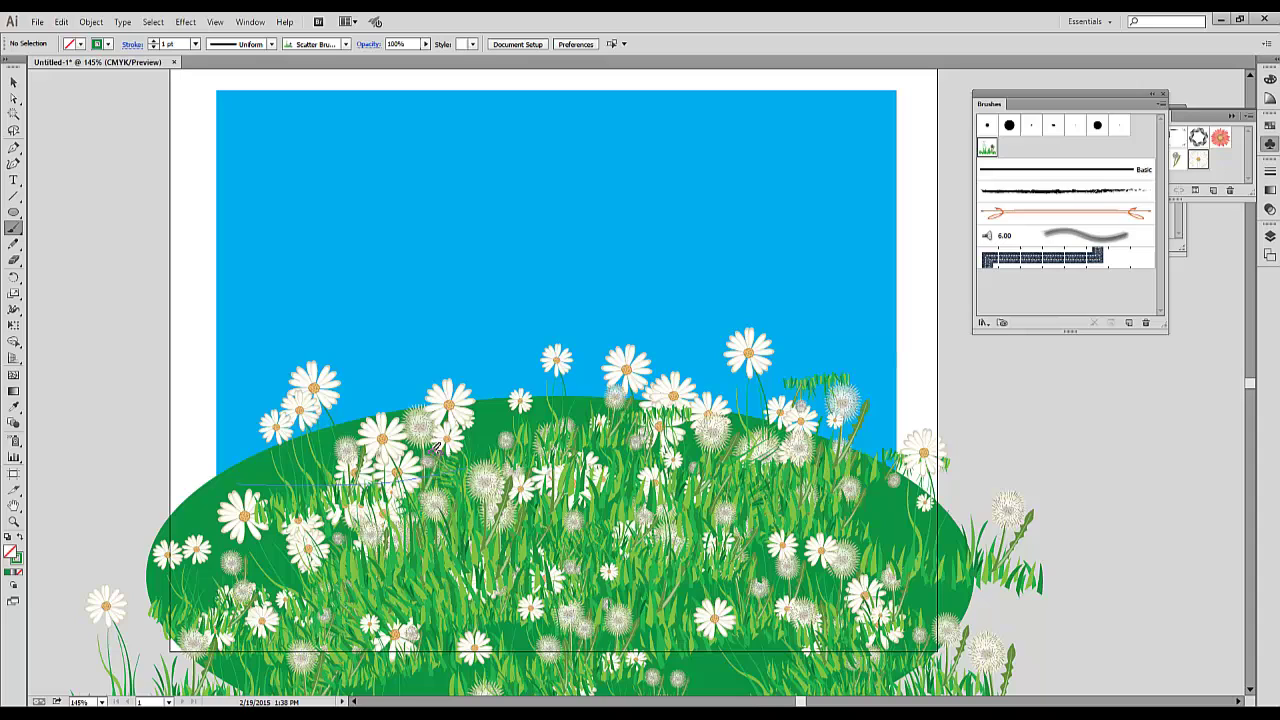
drag(435, 449, 564, 421)
drag(658, 480, 830, 460)
drag(987, 499, 992, 497)
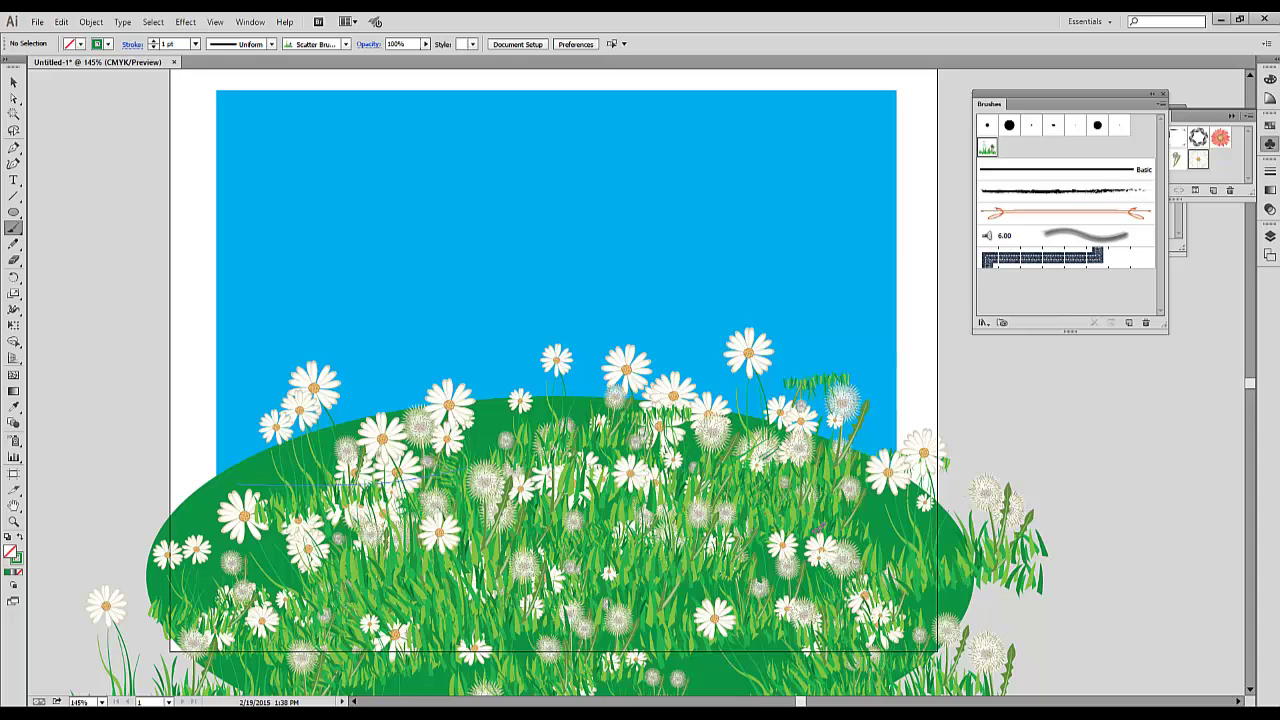
drag(829, 557, 959, 491)
drag(169, 507, 329, 476)
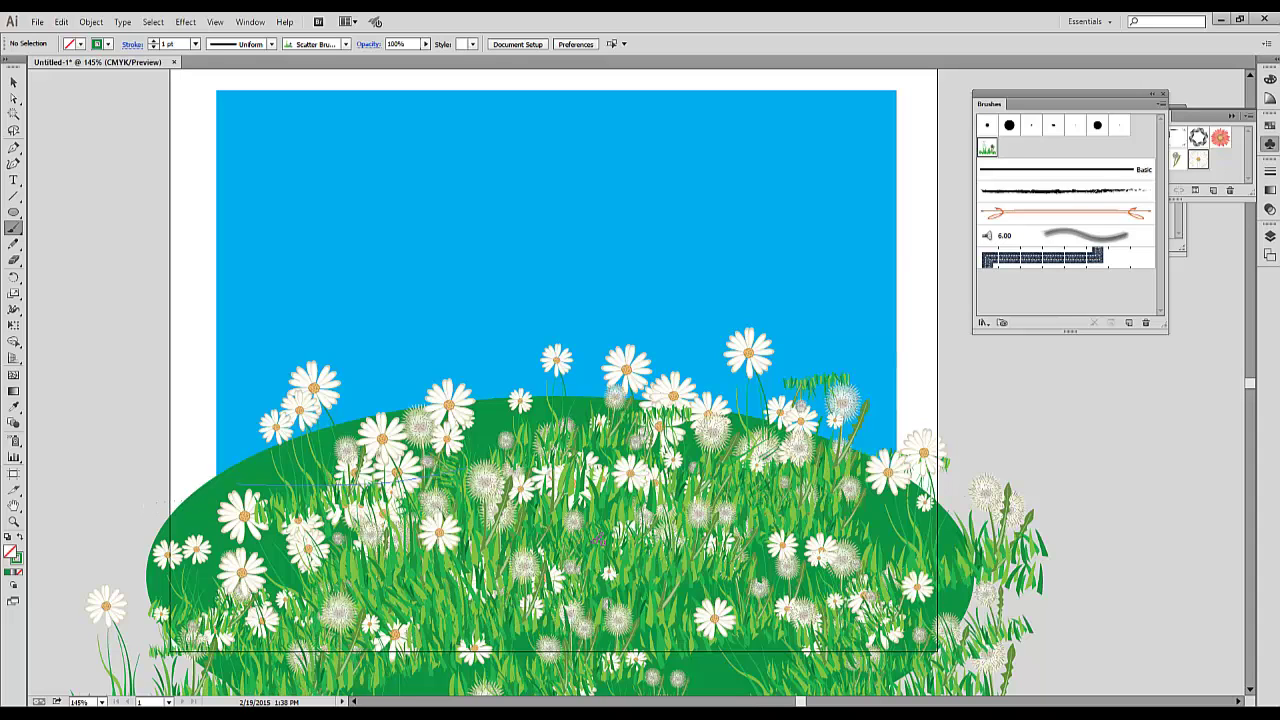
drag(655, 543, 942, 513)
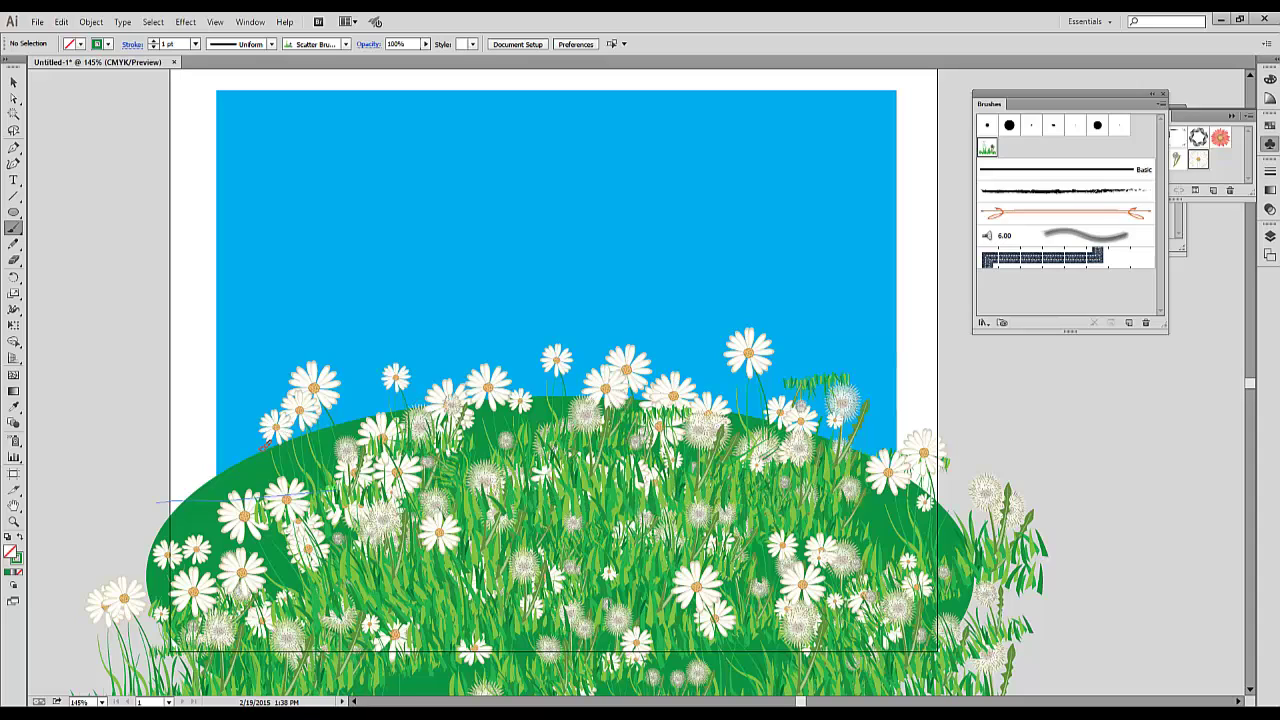
drag(270, 441, 444, 433)
drag(180, 483, 335, 492)
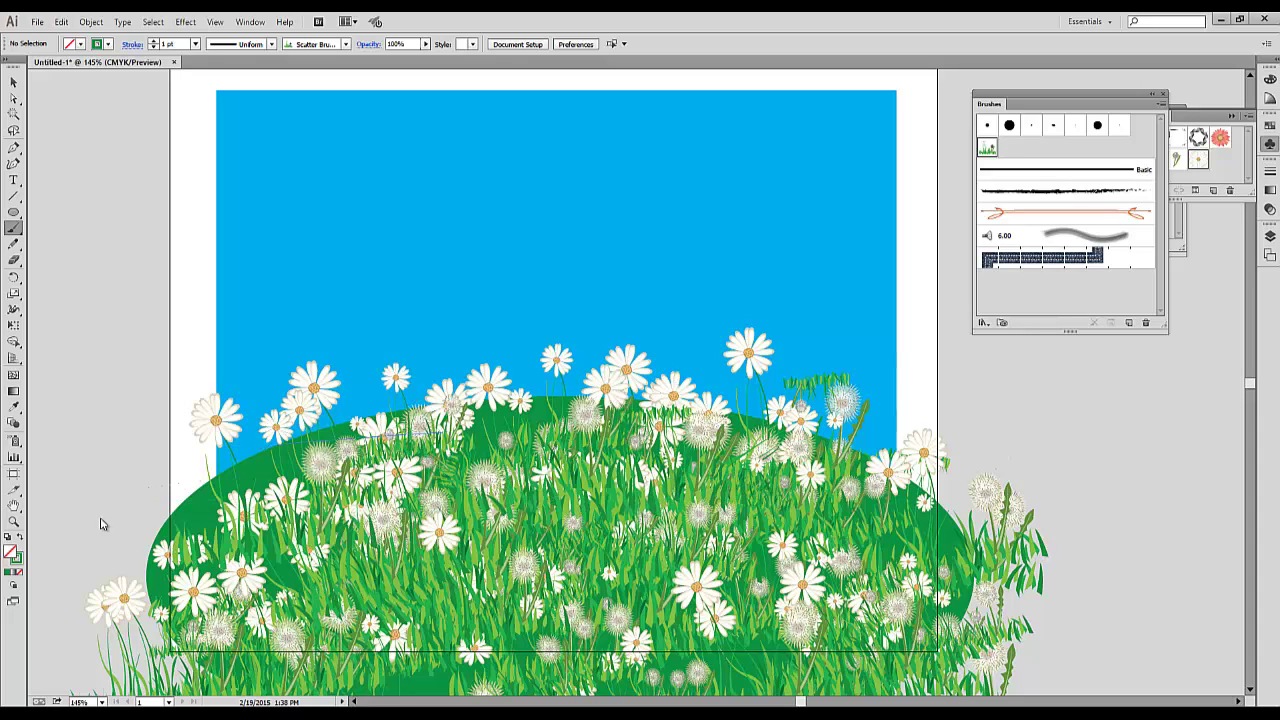
drag(956, 516, 1128, 479)
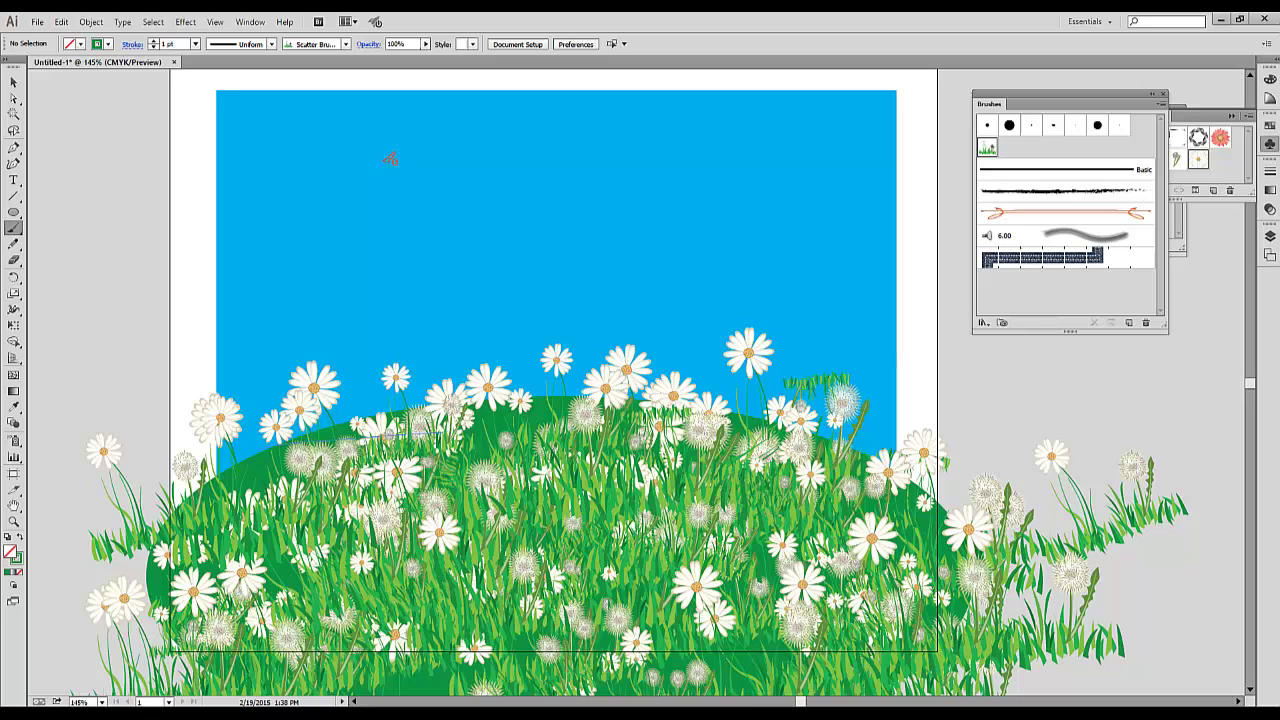
- Show the full Nature symbol library clear of the Brushes and place a Cloud 3 symbol in the upper left part of the blue sky
click(14, 82)
drag(1044, 93, 1102, 372)
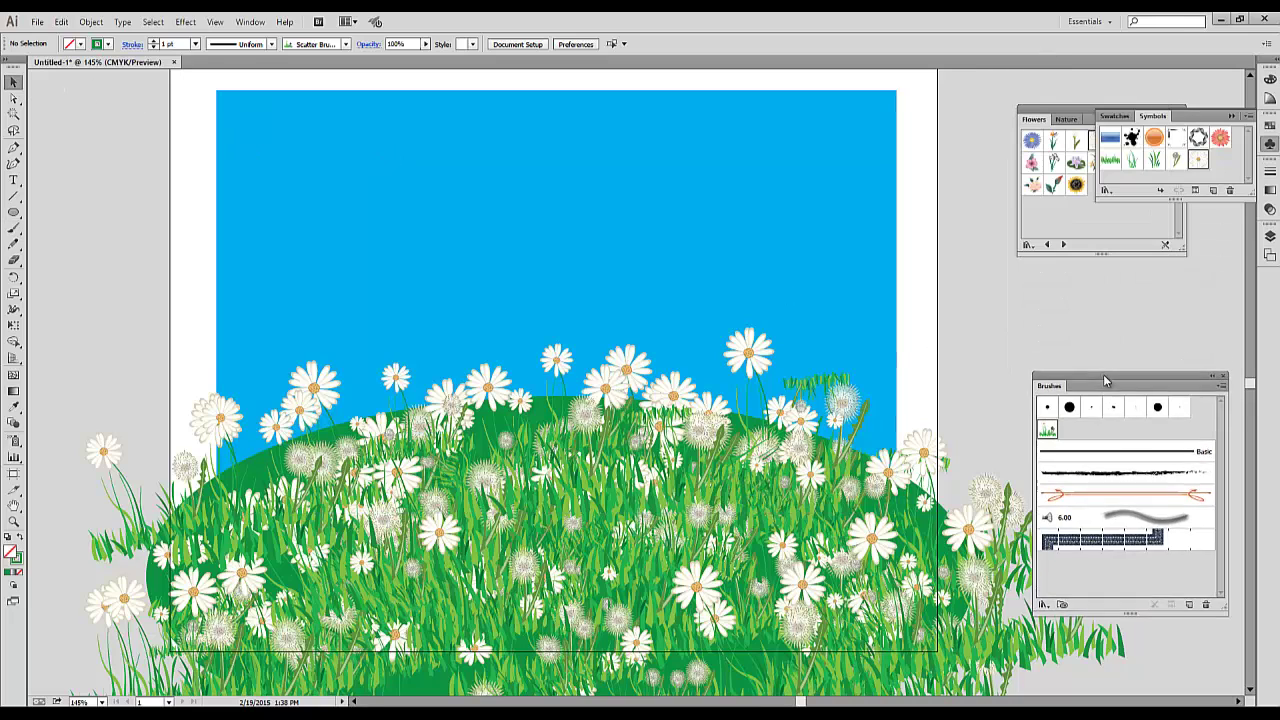
drag(1064, 110, 1003, 109)
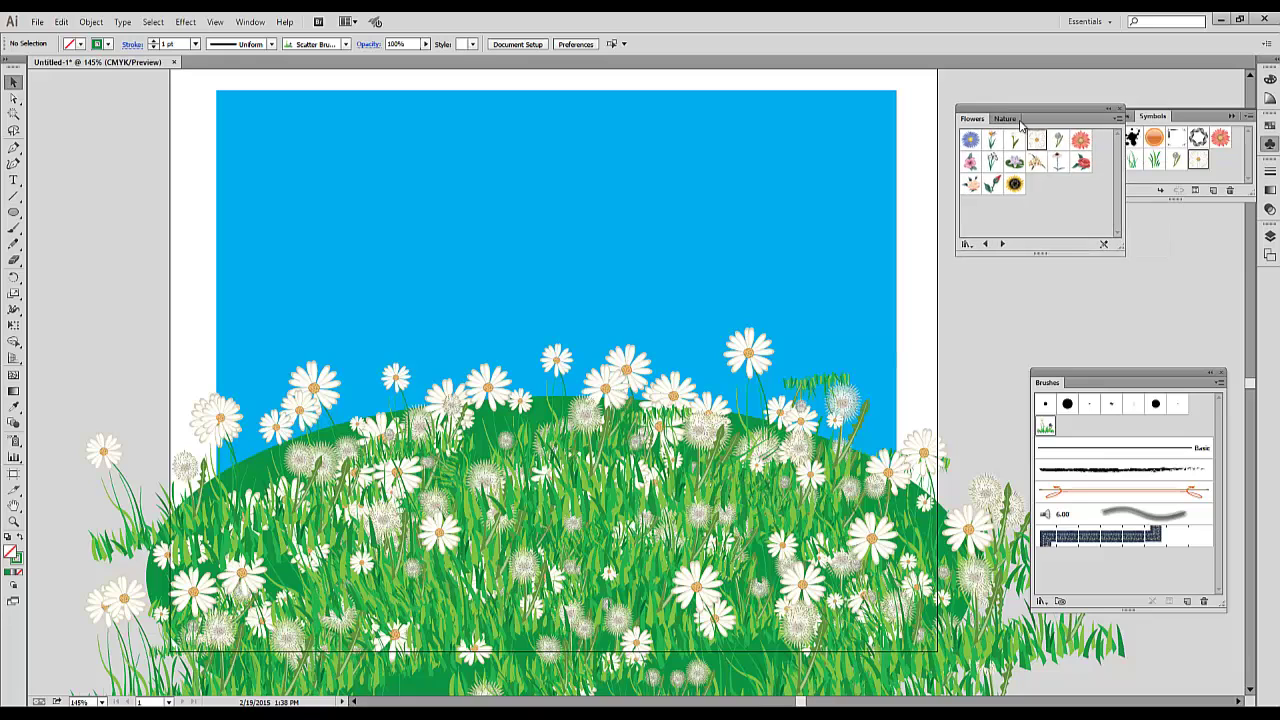
click(1004, 119)
drag(1123, 272, 1128, 348)
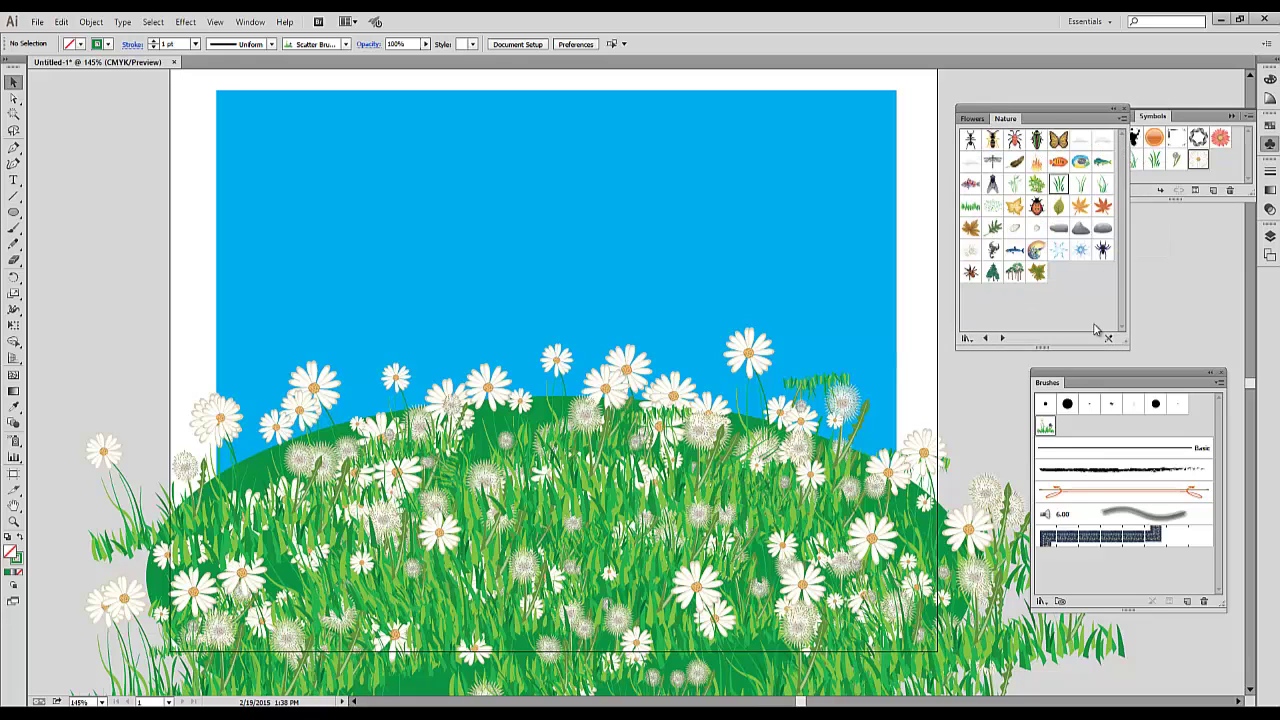
drag(970, 174, 477, 176)
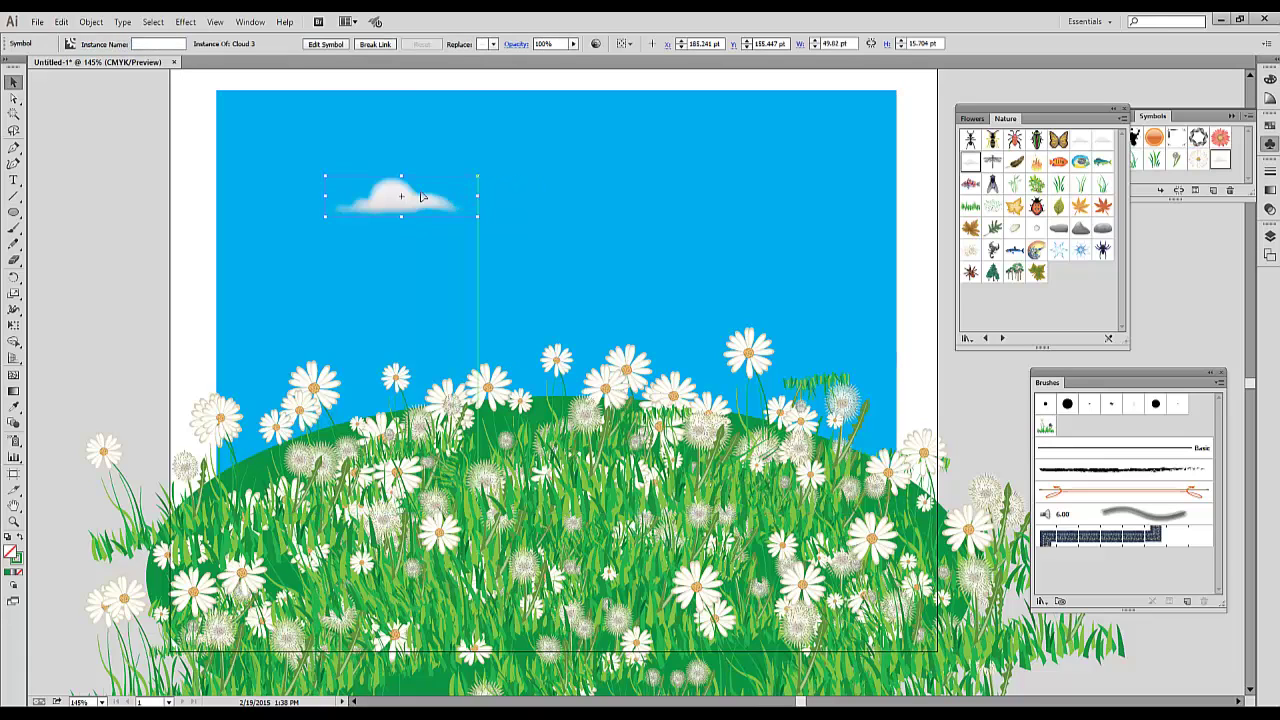
- Spread four more cloud symbols from the Nature library across the blue sky at different sizes
drag(1084, 145, 332, 256)
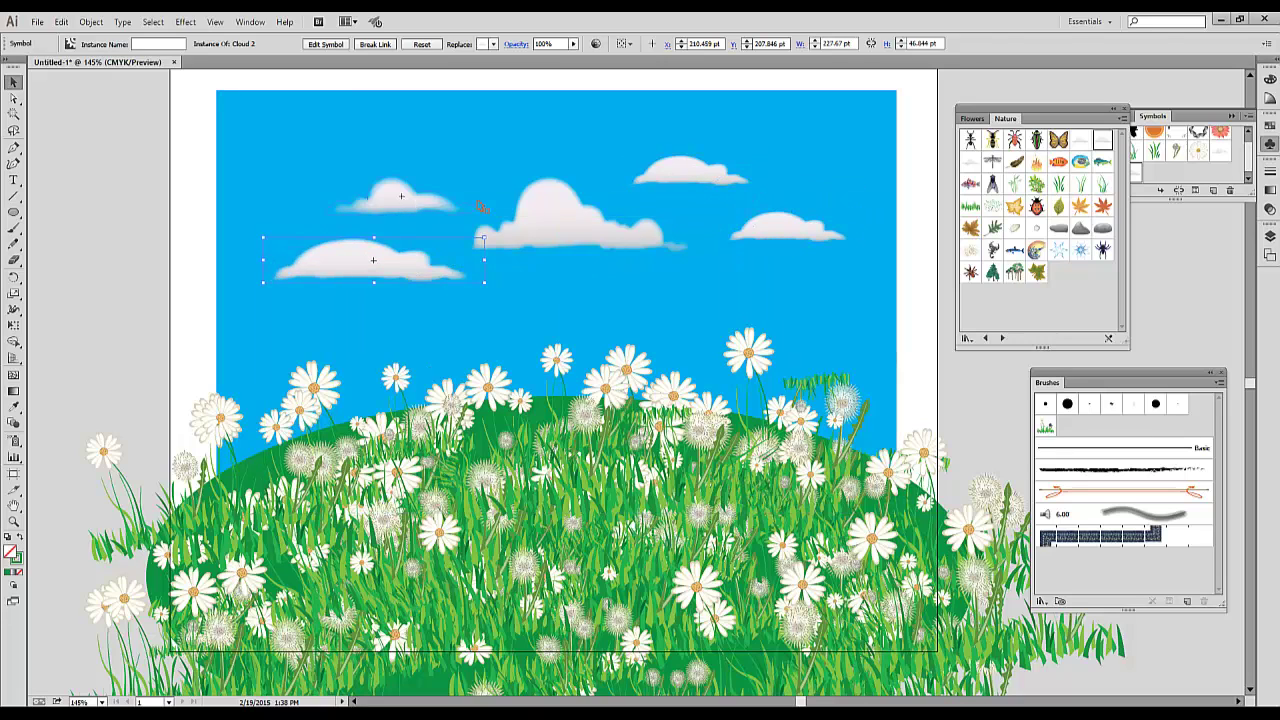
- Apply a Gaussian Blur with a radius of 8.4 pixels to all five clouds together
shift+click(440, 200)
shift+click(552, 216)
shift+click(656, 180)
shift+click(764, 222)
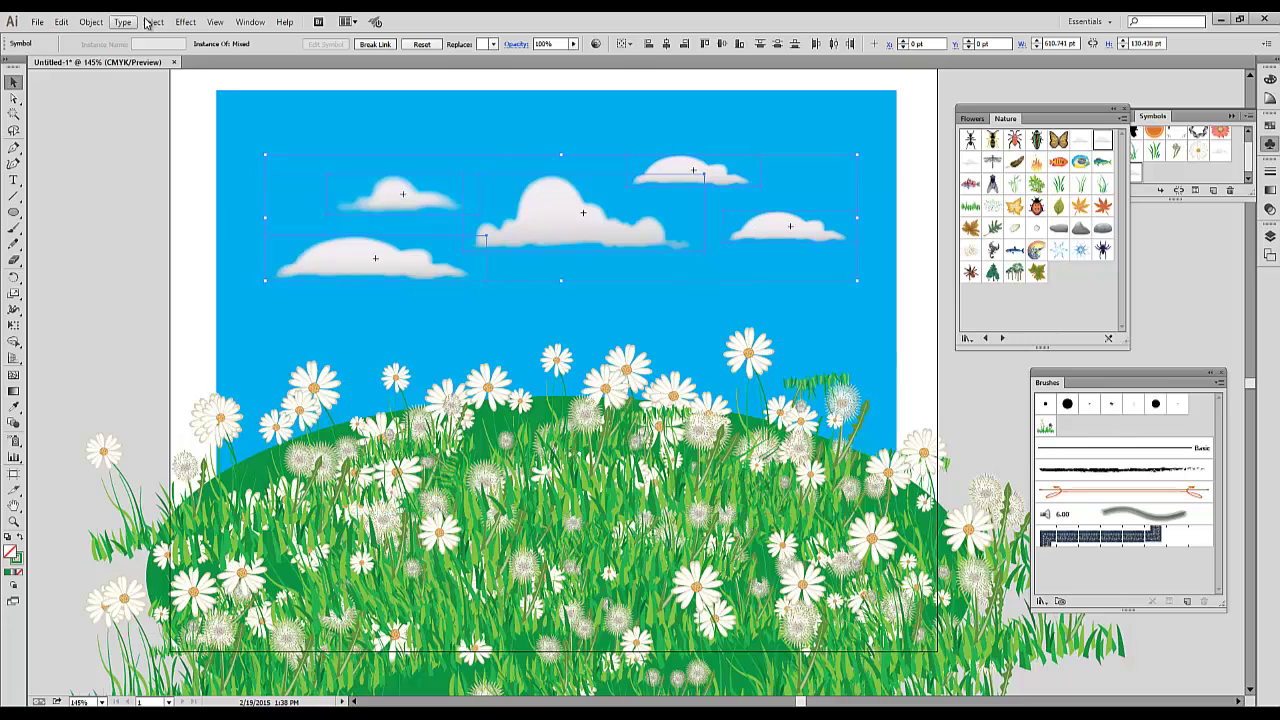
click(184, 22)
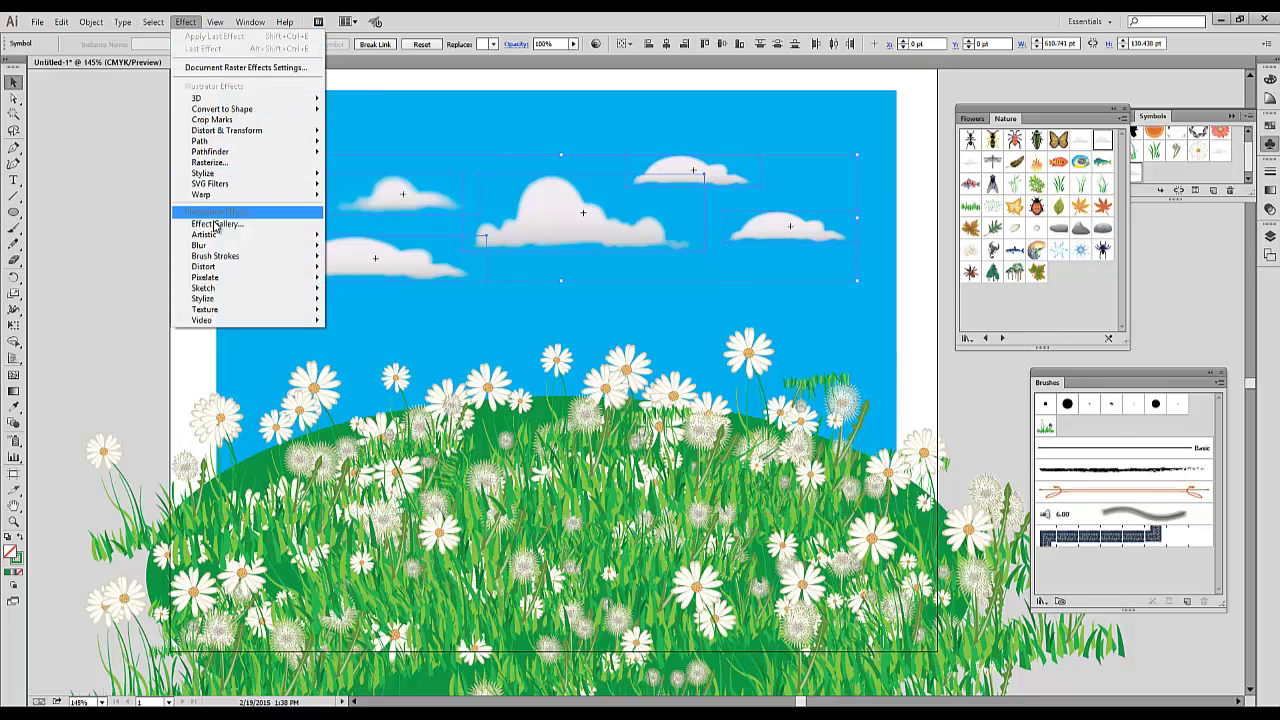
mouse_move(200, 246)
click(355, 248)
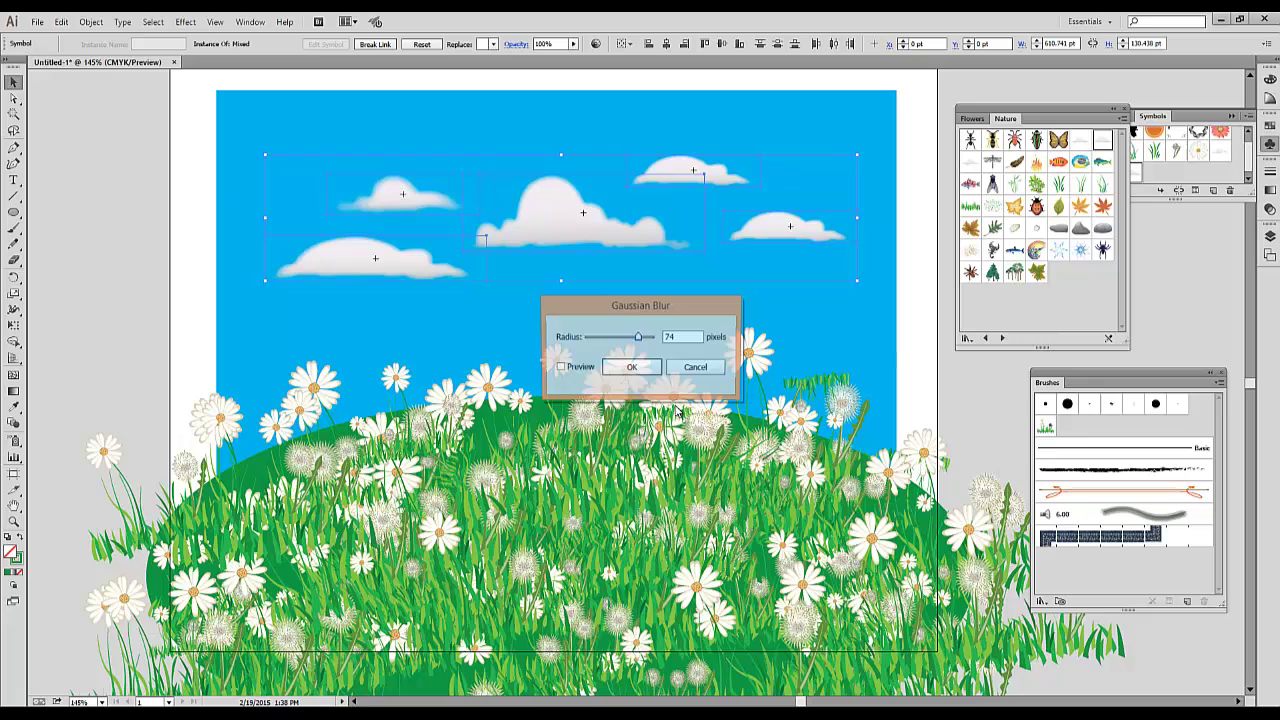
click(561, 367)
click(618, 338)
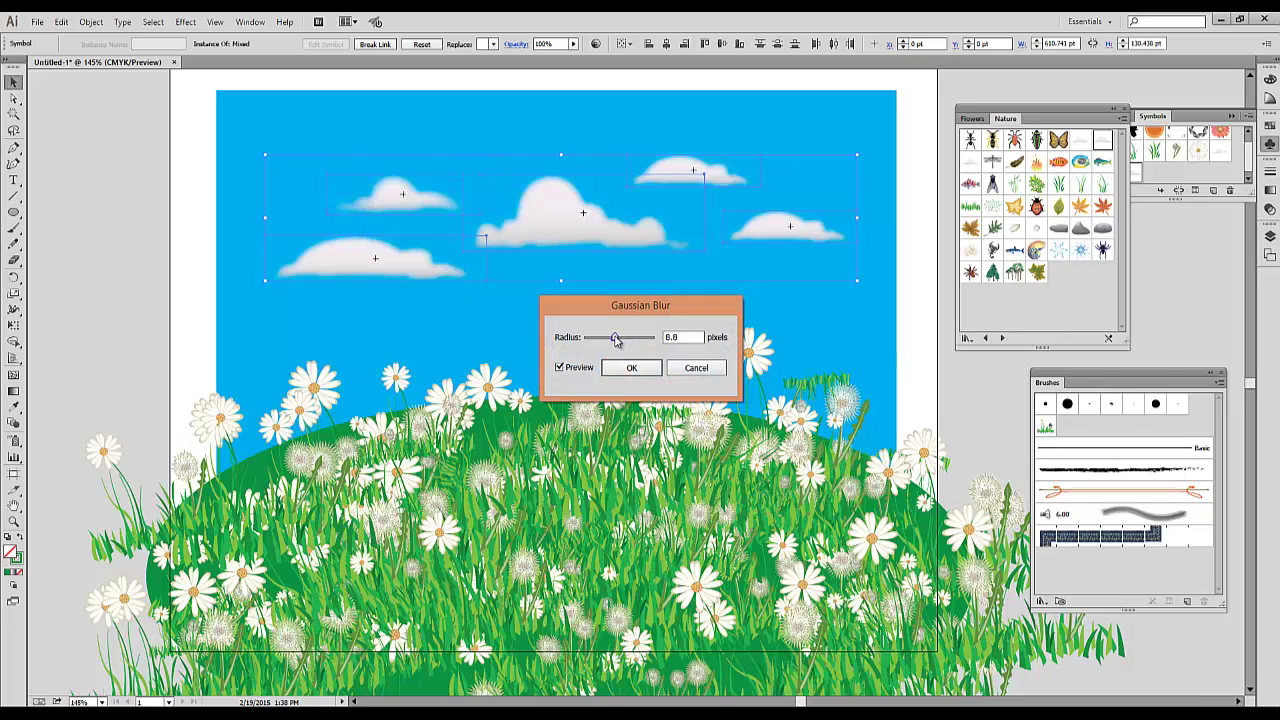
drag(617, 340, 619, 339)
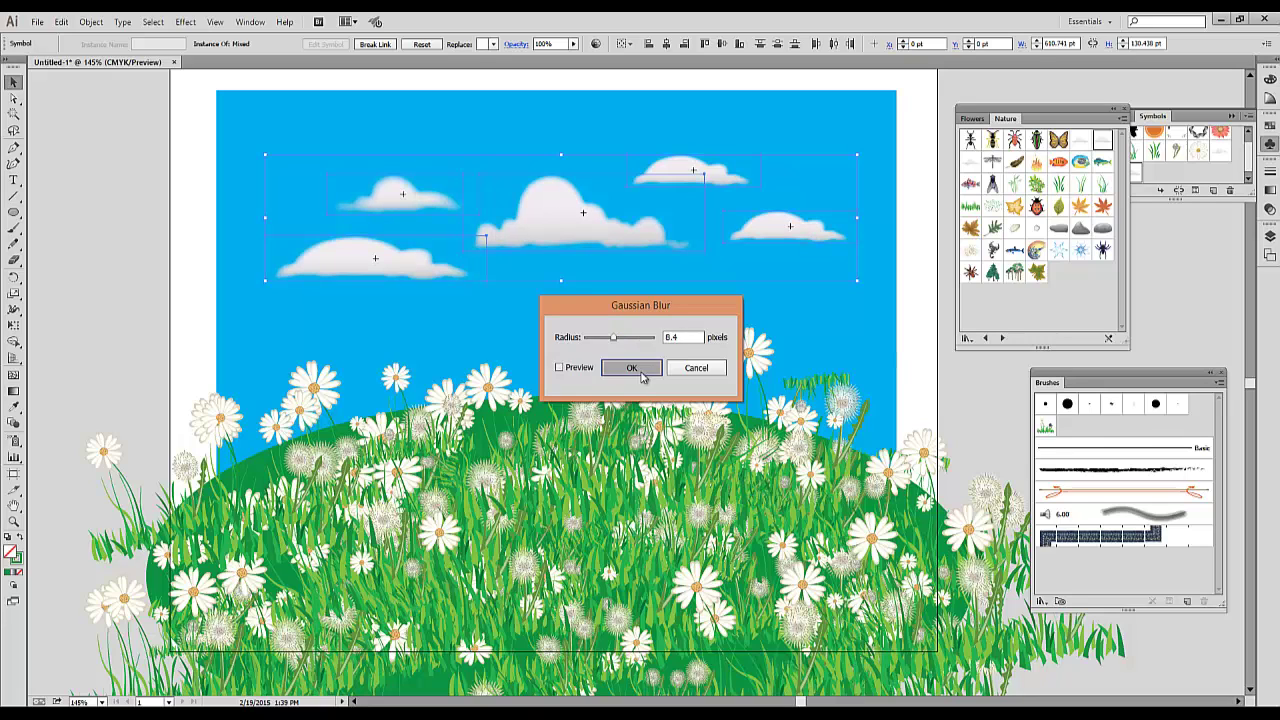
click(631, 367)
click(918, 337)
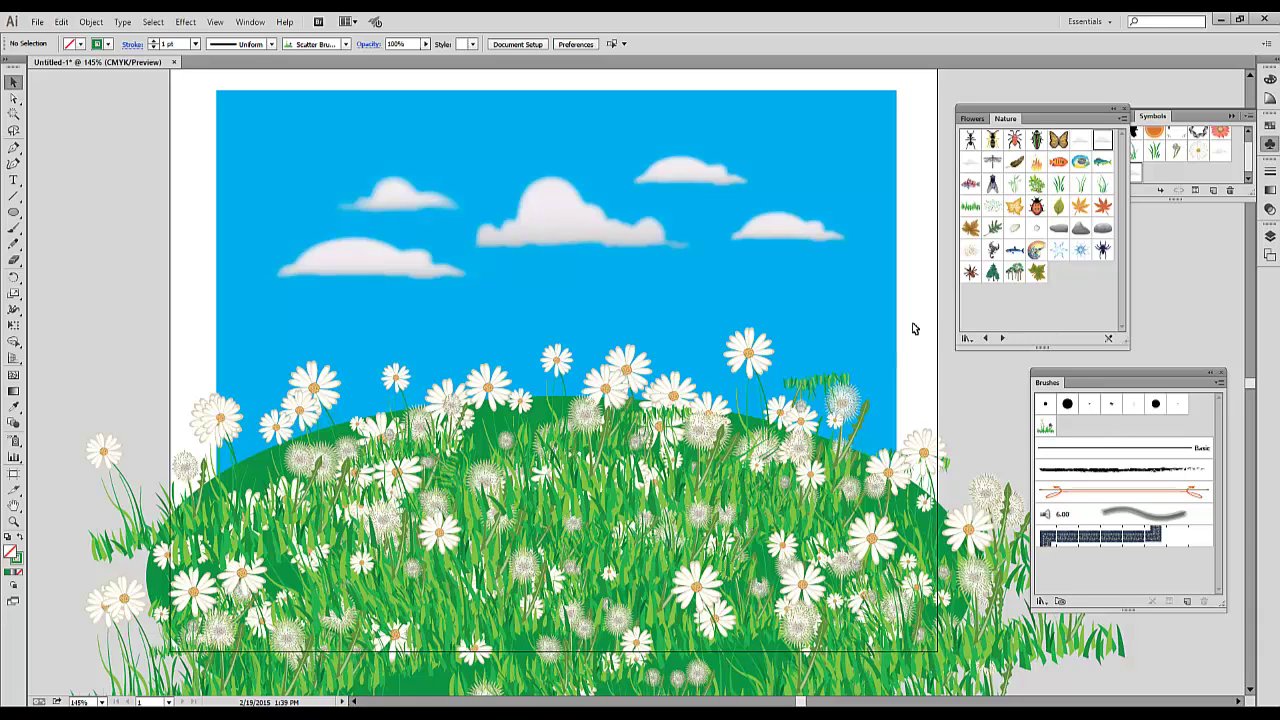
- Group all the artwork of the meadow scene into a single object
key(ctrl+1)
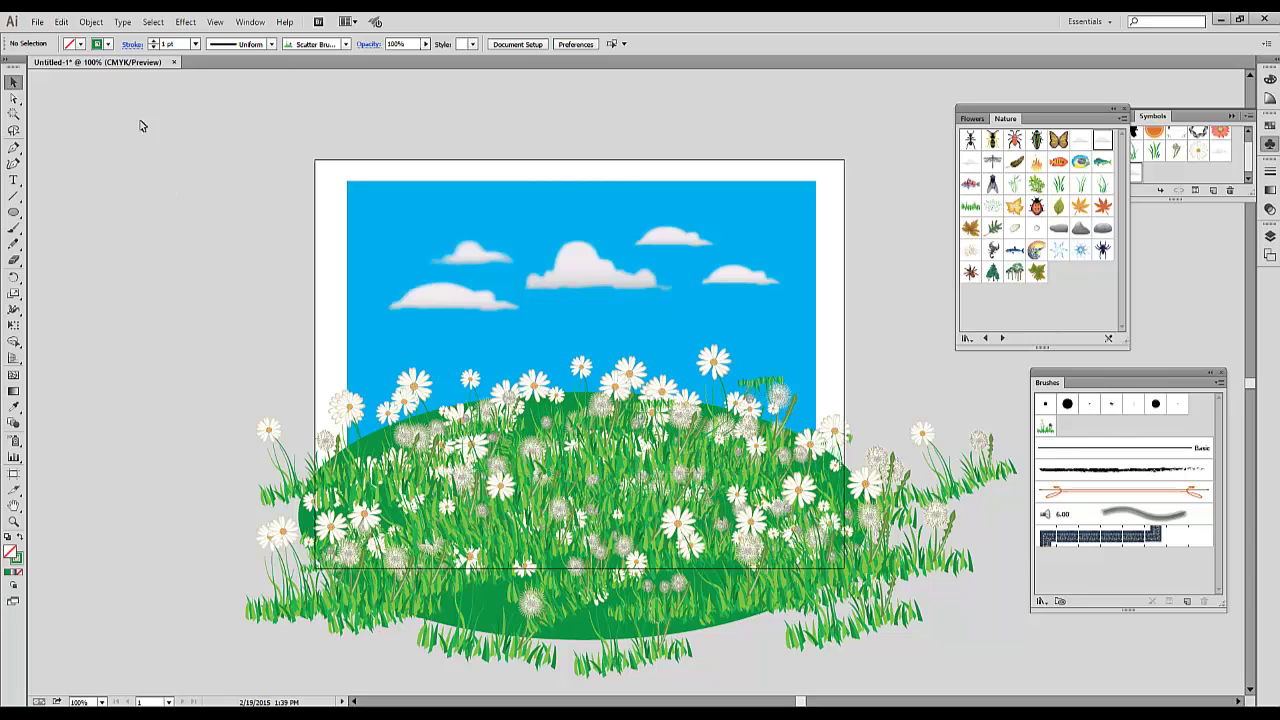
click(153, 22)
click(165, 37)
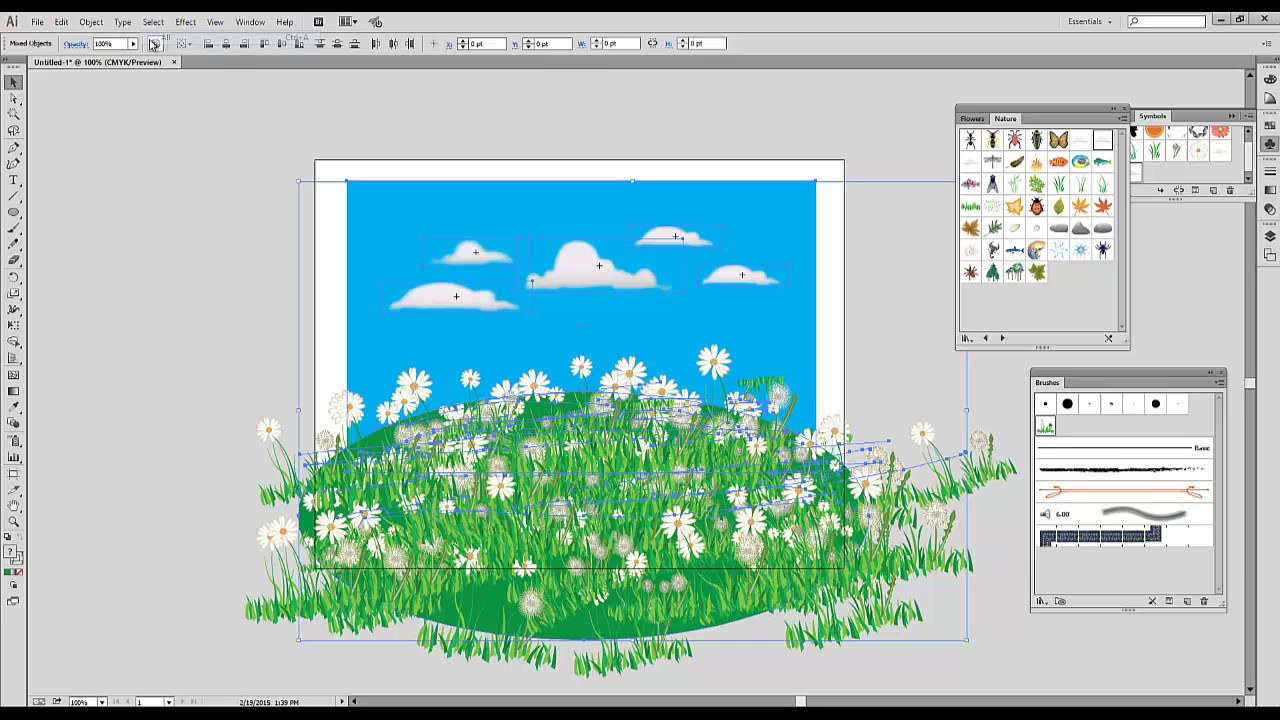
click(91, 22)
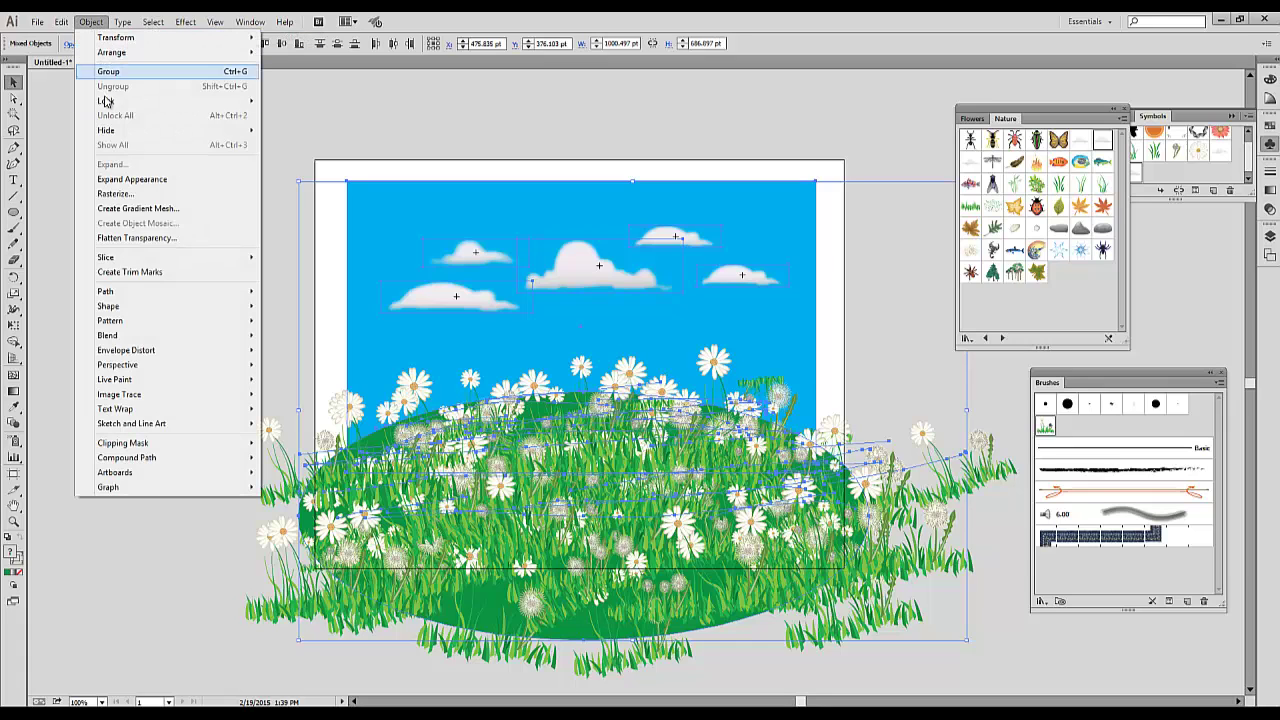
click(105, 74)
click(87, 213)
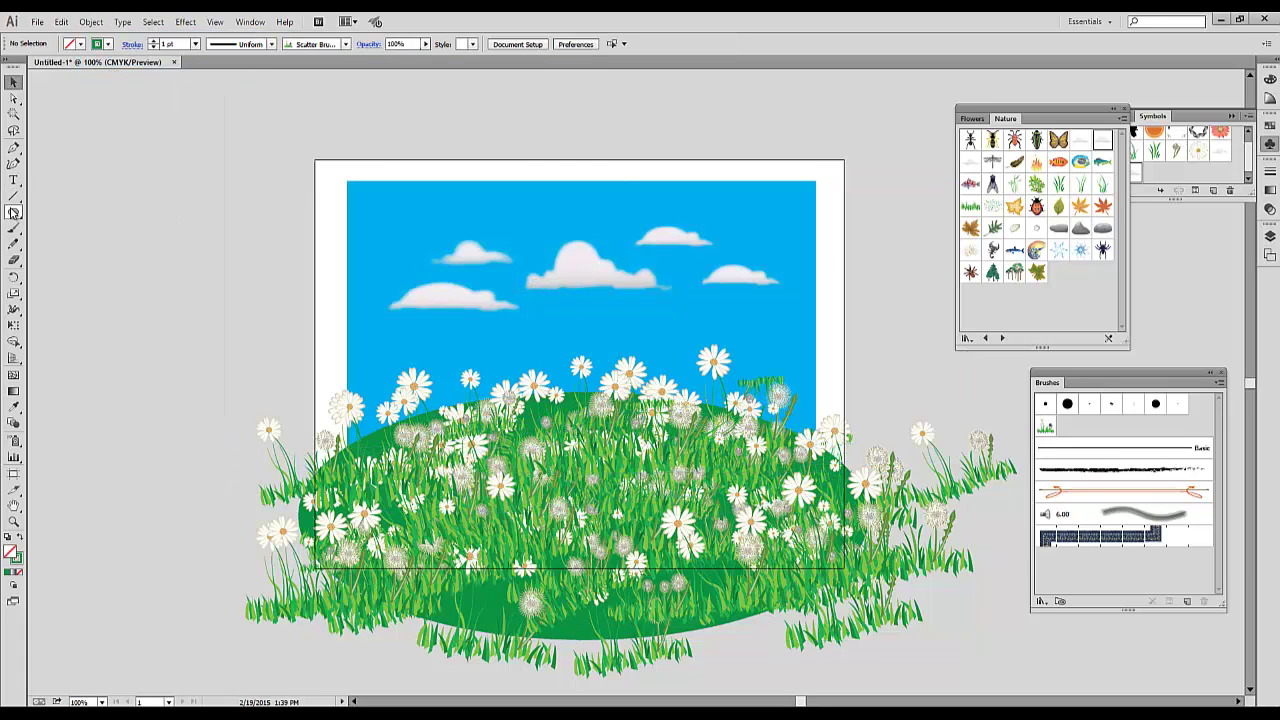
- Draw a white-filled rectangle of about 669 x 523 pt over the sky and the upper part of the meadow
drag(14, 211, 58, 211)
drag(352, 184, 817, 536)
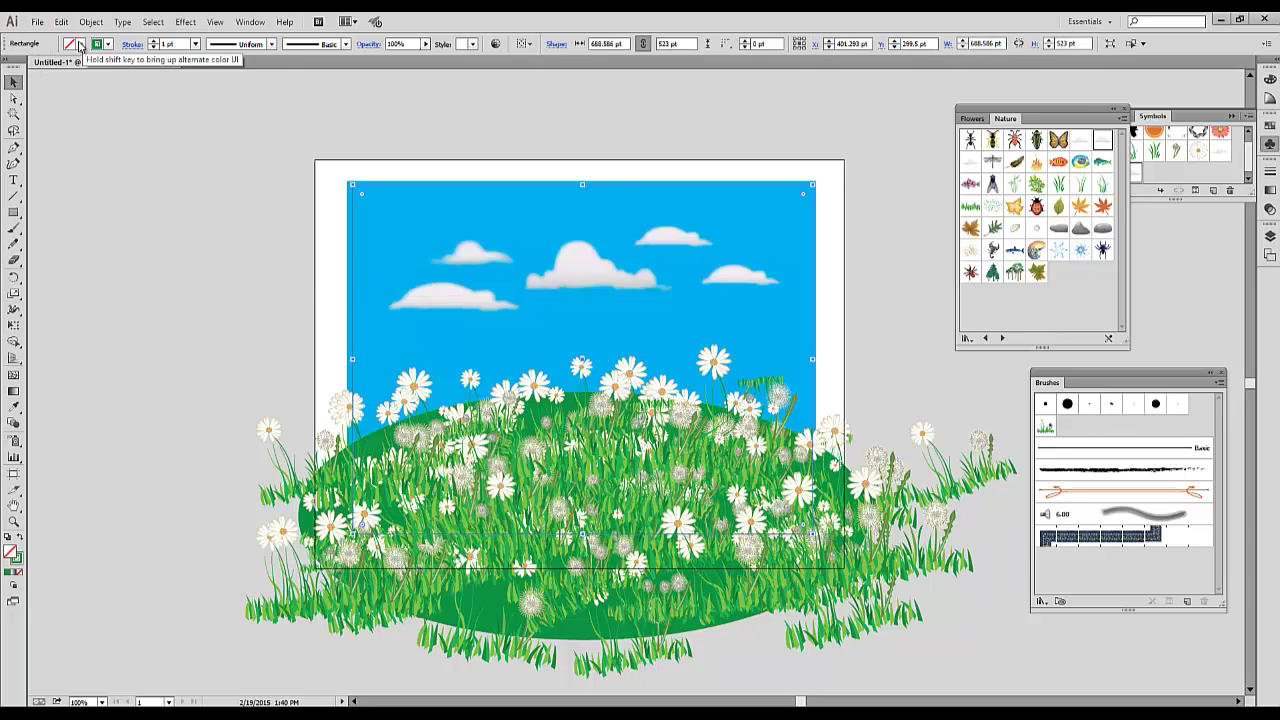
click(80, 44)
click(27, 67)
click(386, 103)
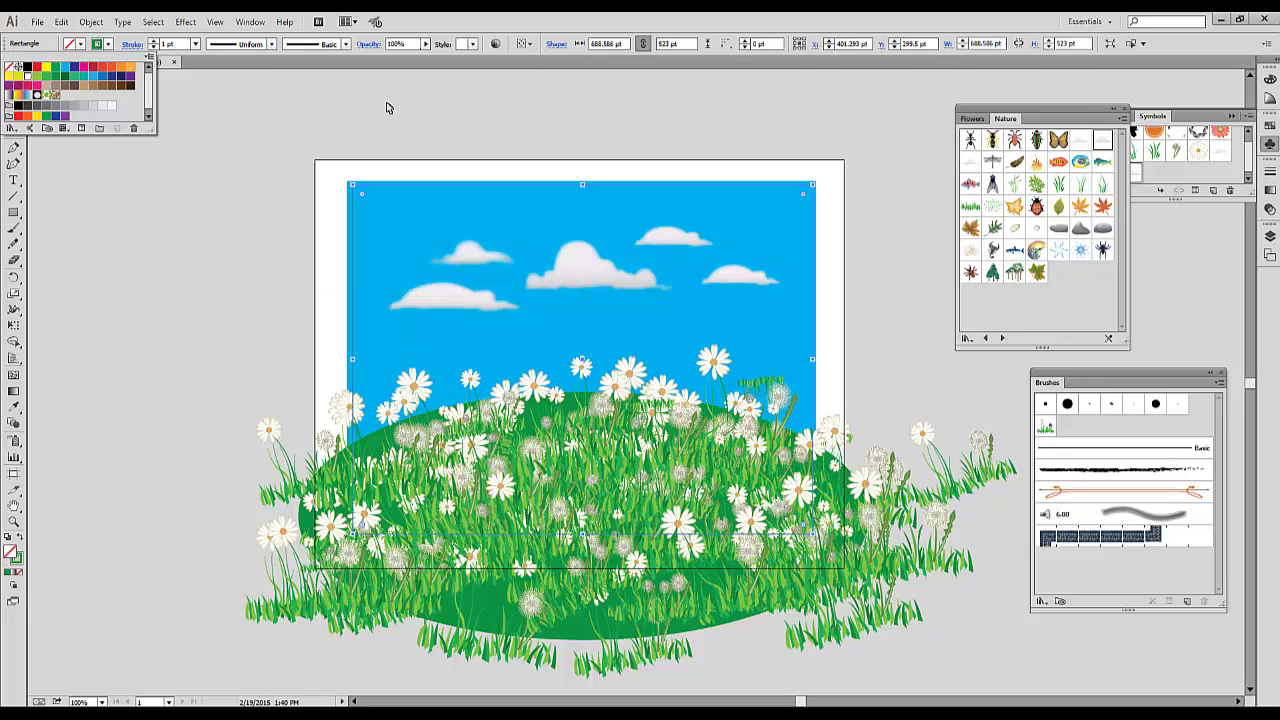
- Make a clipping mask from the rectangle and the grouped scene to trim the overhanging grass and flowers
drag(266, 111, 850, 560)
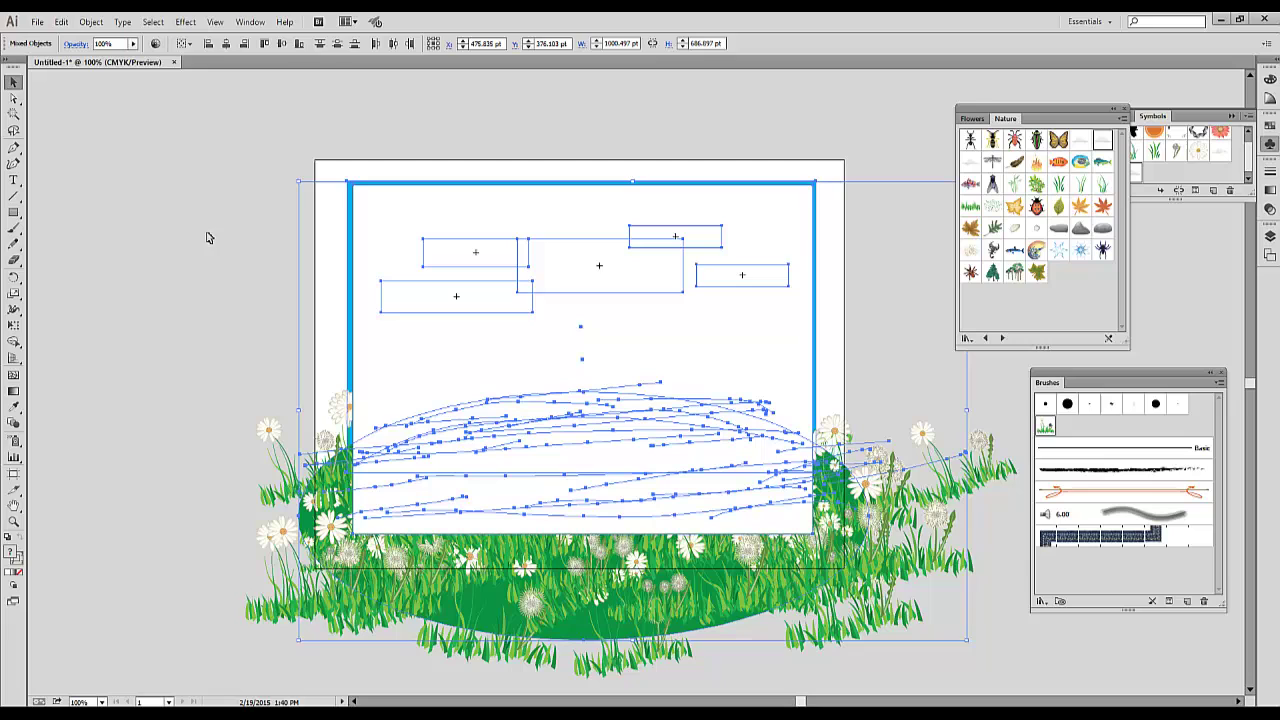
click(91, 22)
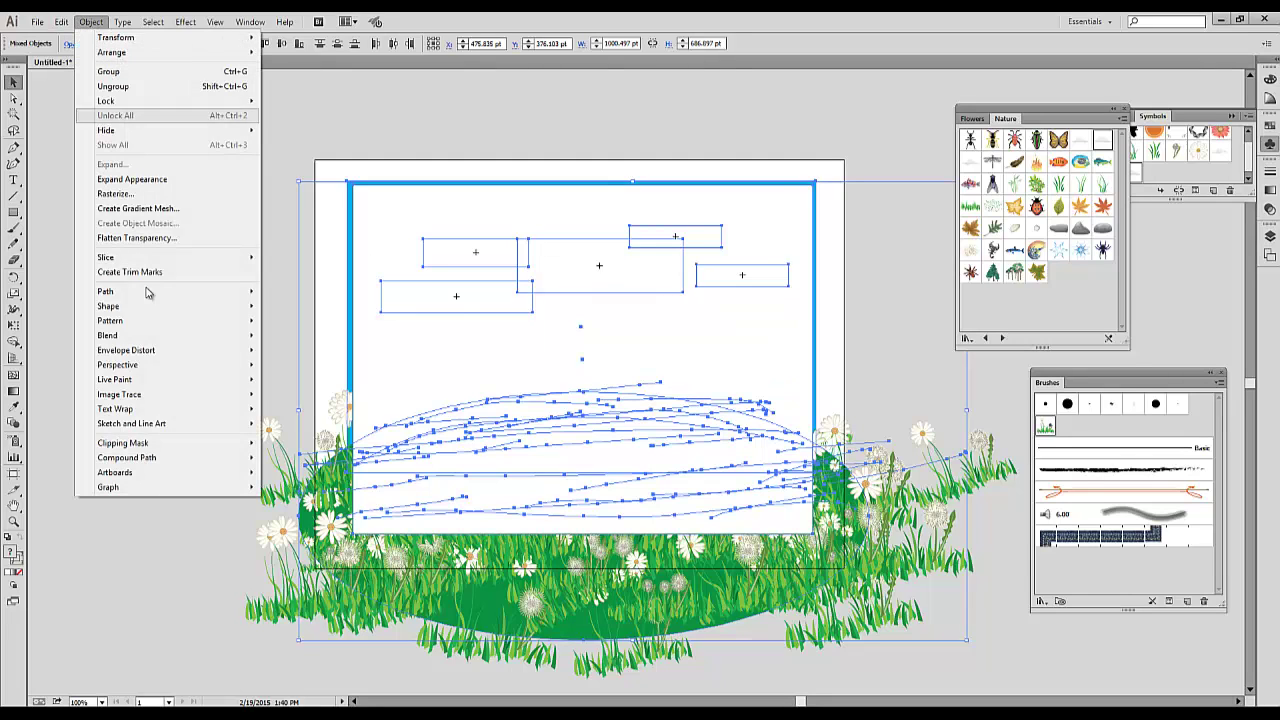
mouse_move(152, 446)
click(288, 443)
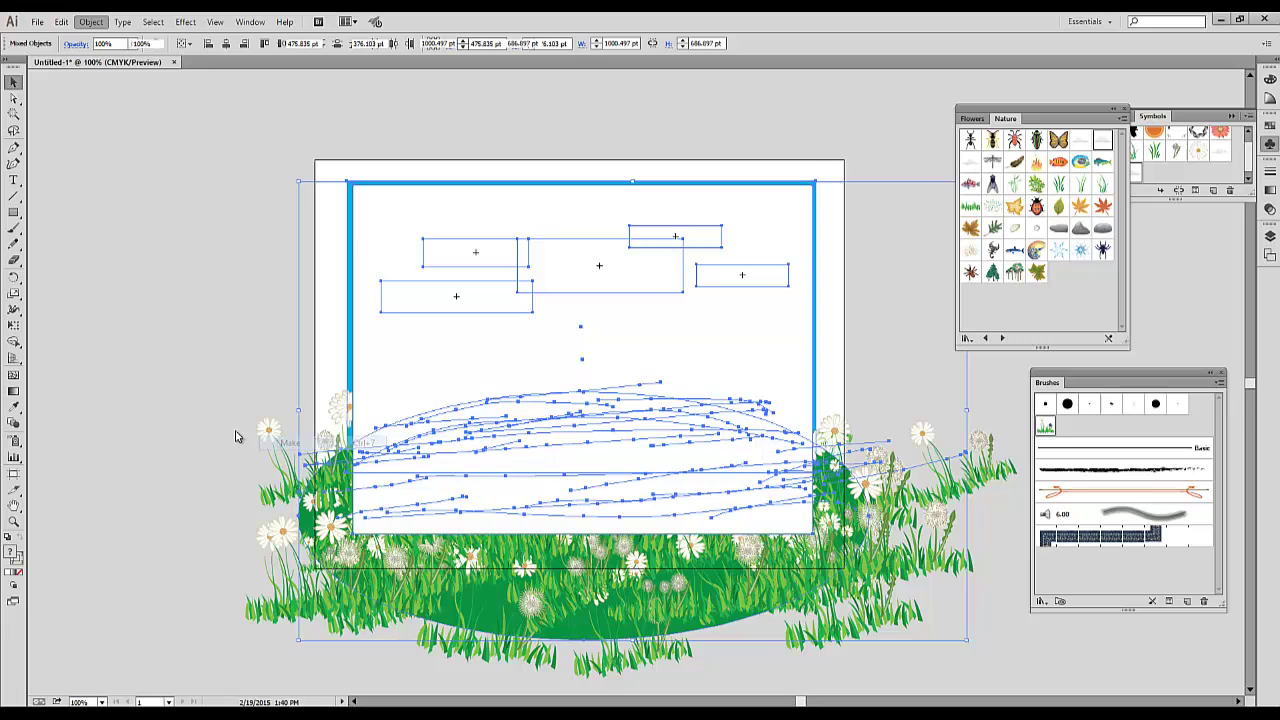
click(200, 434)
key(ctrl+plus)
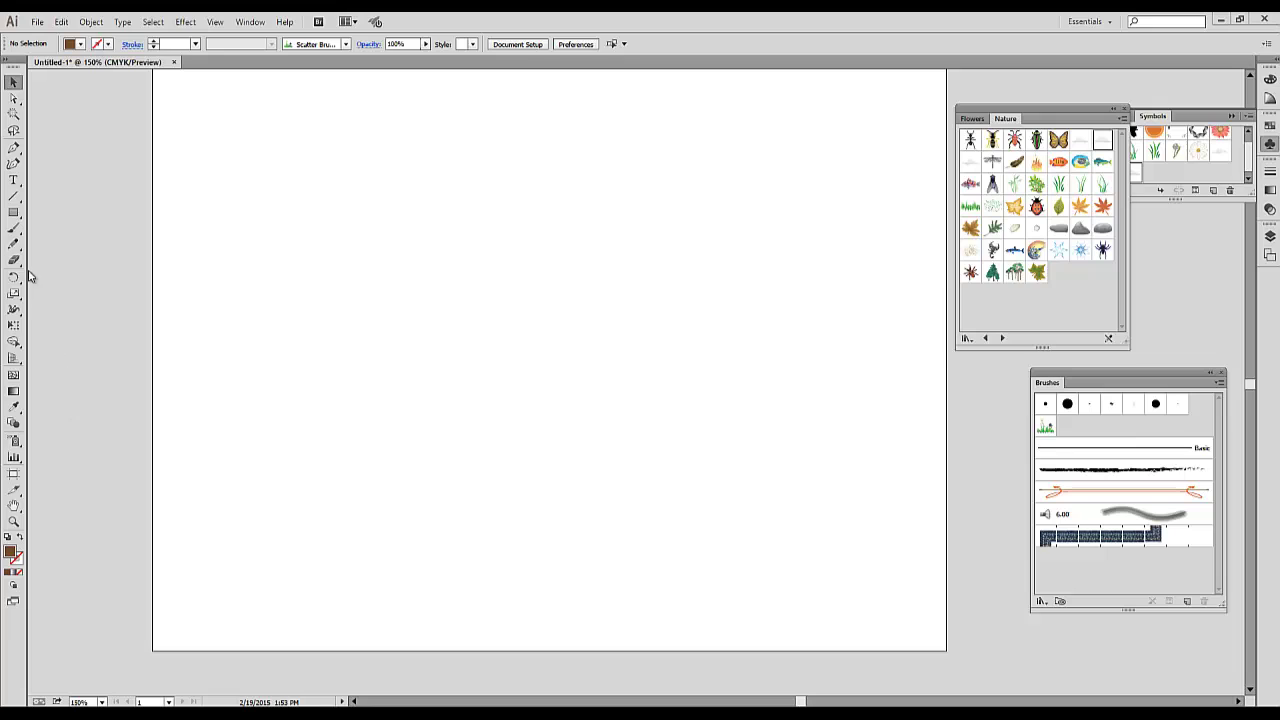
- Draw a tall, tapered trunk shape with jagged ends, about 58 x 296 pt, with the Pencil tool and fill it brown
click(14, 243)
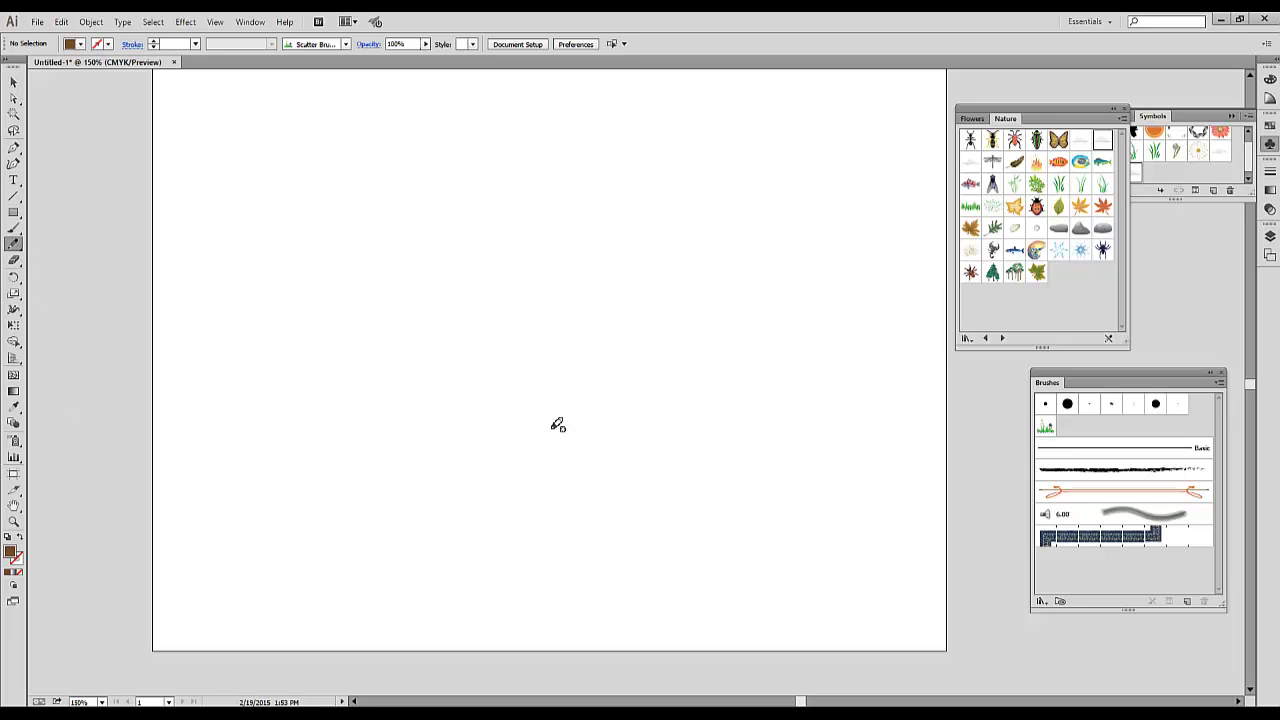
mouse_move(558, 425)
mouse_down()
mouse_move(592, 148)
mouse_move(612, 252)
mouse_move(603, 414)
mouse_move(580, 434)
mouse_move(553, 428)
mouse_up()
click(76, 44)
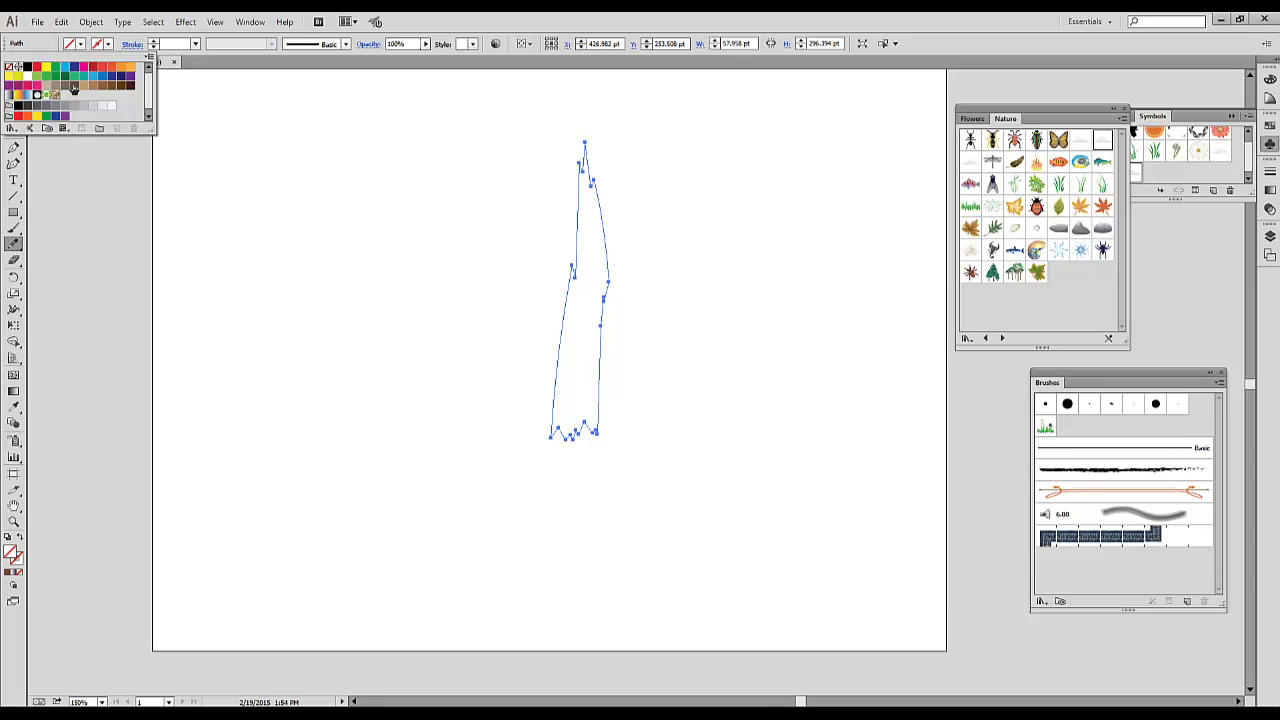
click(102, 87)
ctrl+click(116, 241)
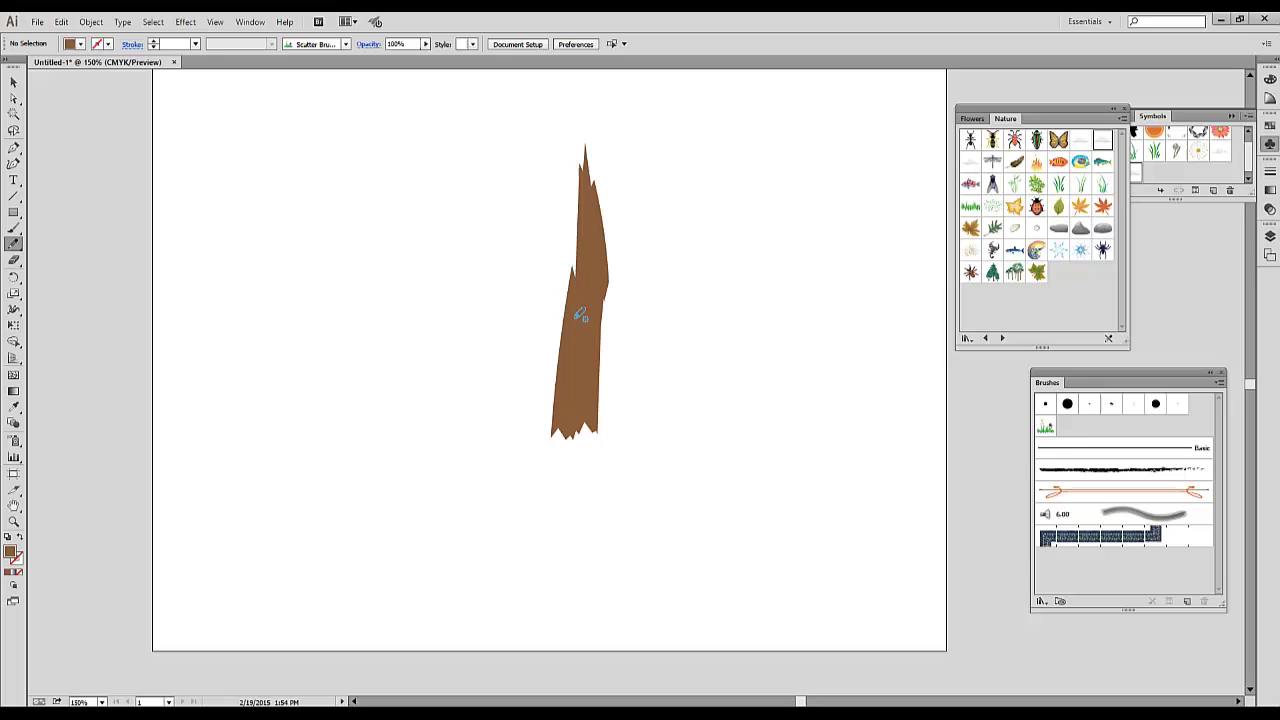
- Draw a narrower freehand highlight of about 36 x 256 pt over the trunk and fill it with a lighter brown
mouse_move(579, 313)
mouse_down()
mouse_move(587, 238)
mouse_move(603, 250)
mouse_move(606, 288)
mouse_move(598, 438)
mouse_move(578, 410)
mouse_move(585, 316)
mouse_up()
click(83, 47)
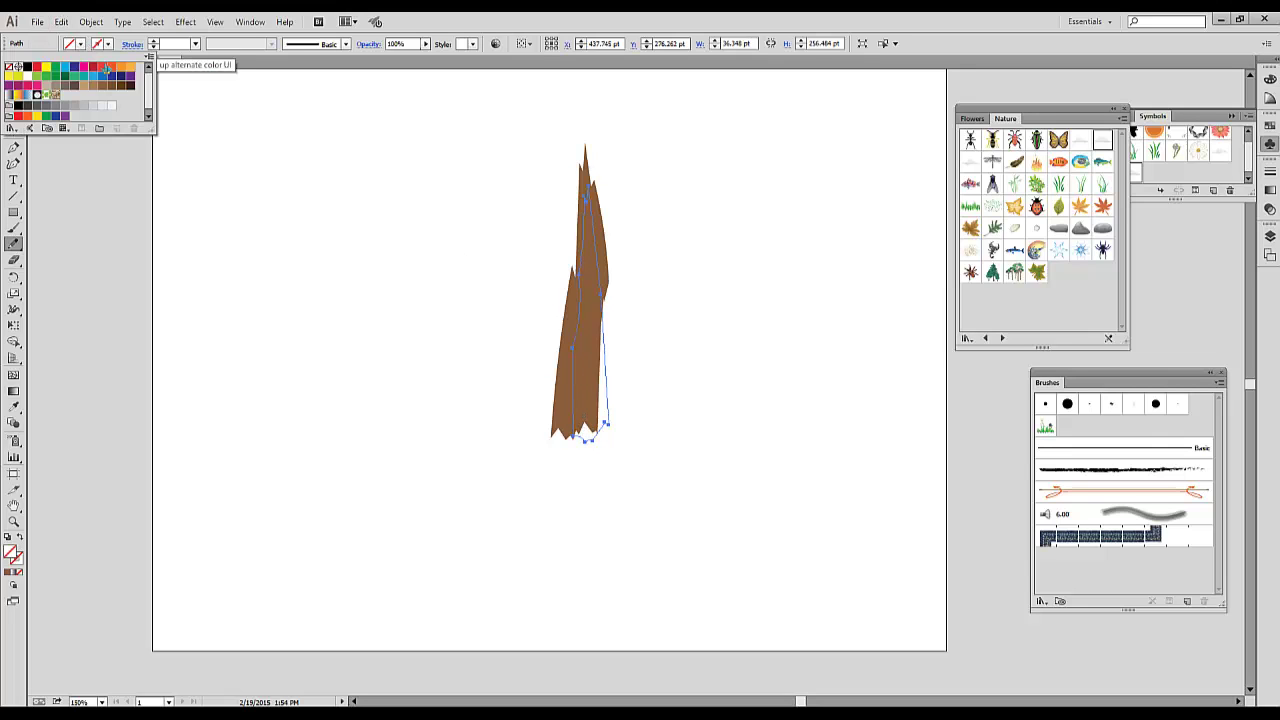
click(93, 86)
click(160, 186)
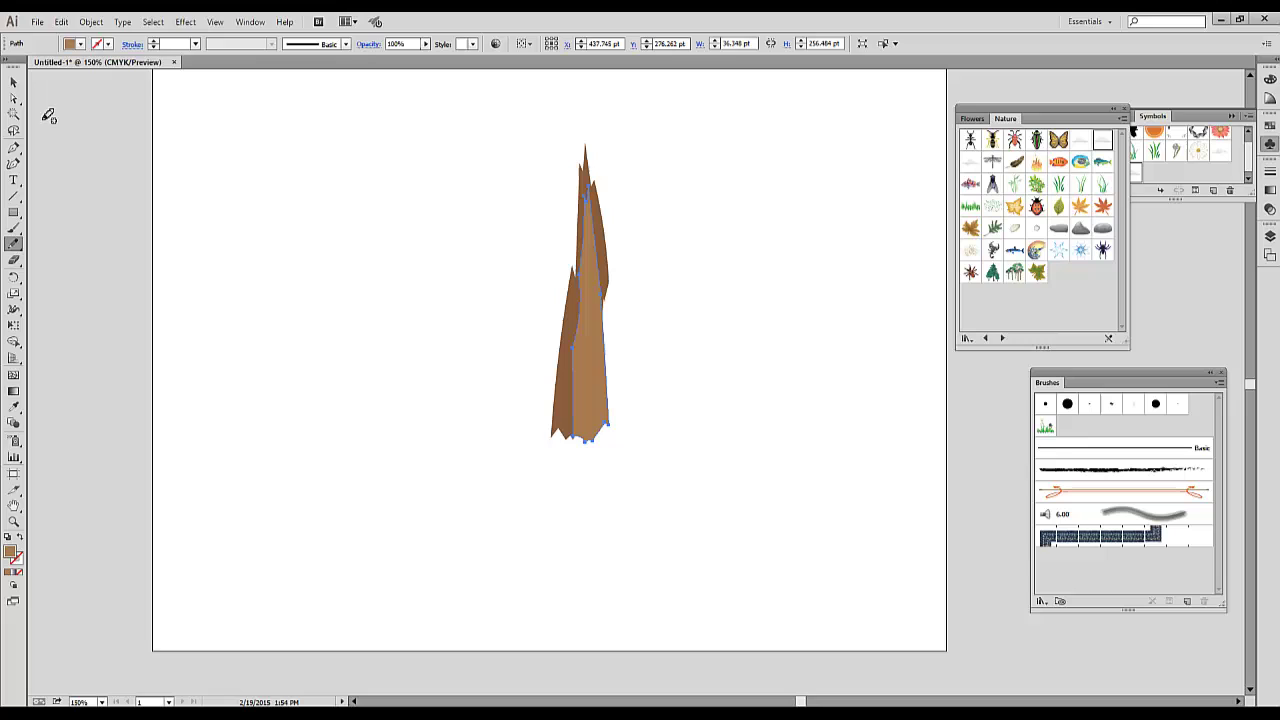
click(14, 83)
click(93, 238)
- Draw a shadow shape of about 33 x 236 pt along the trunk's right side, fill it C=40 M=65 Y=90 K=35 and move it slightly up
click(14, 244)
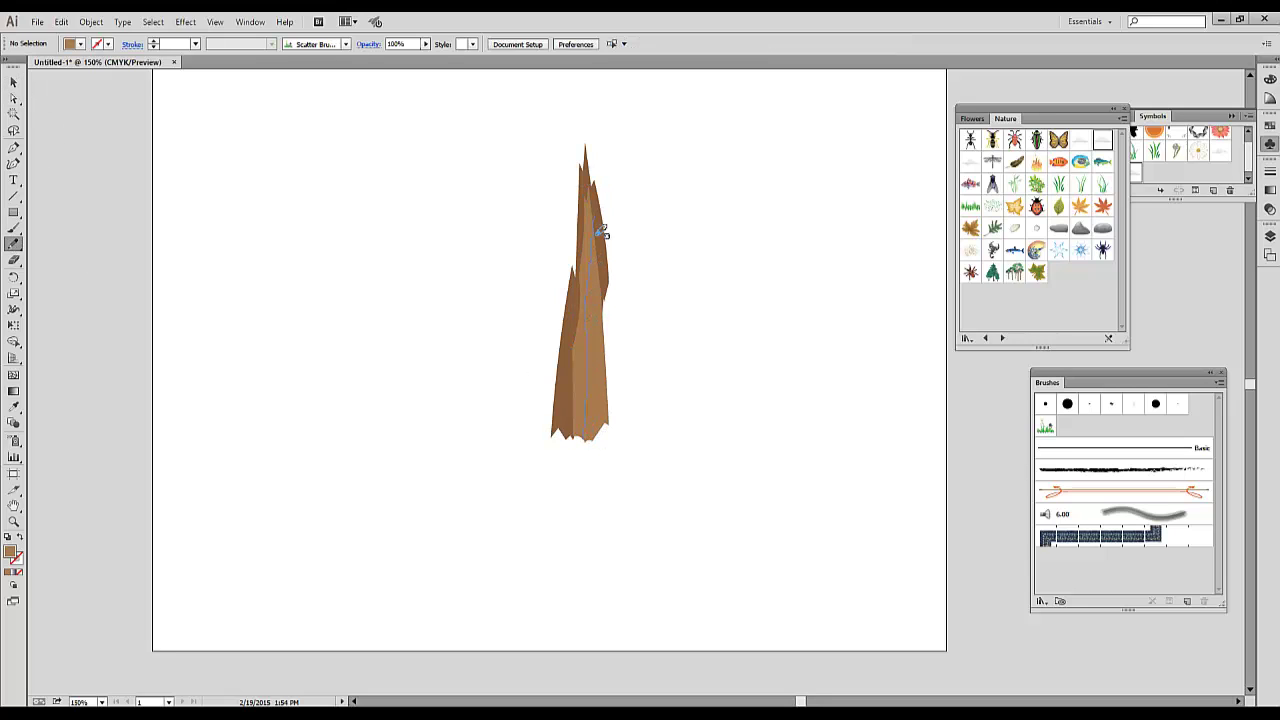
mouse_move(598, 230)
mouse_down()
mouse_move(623, 403)
mouse_move(614, 434)
mouse_move(584, 452)
mouse_up()
click(72, 44)
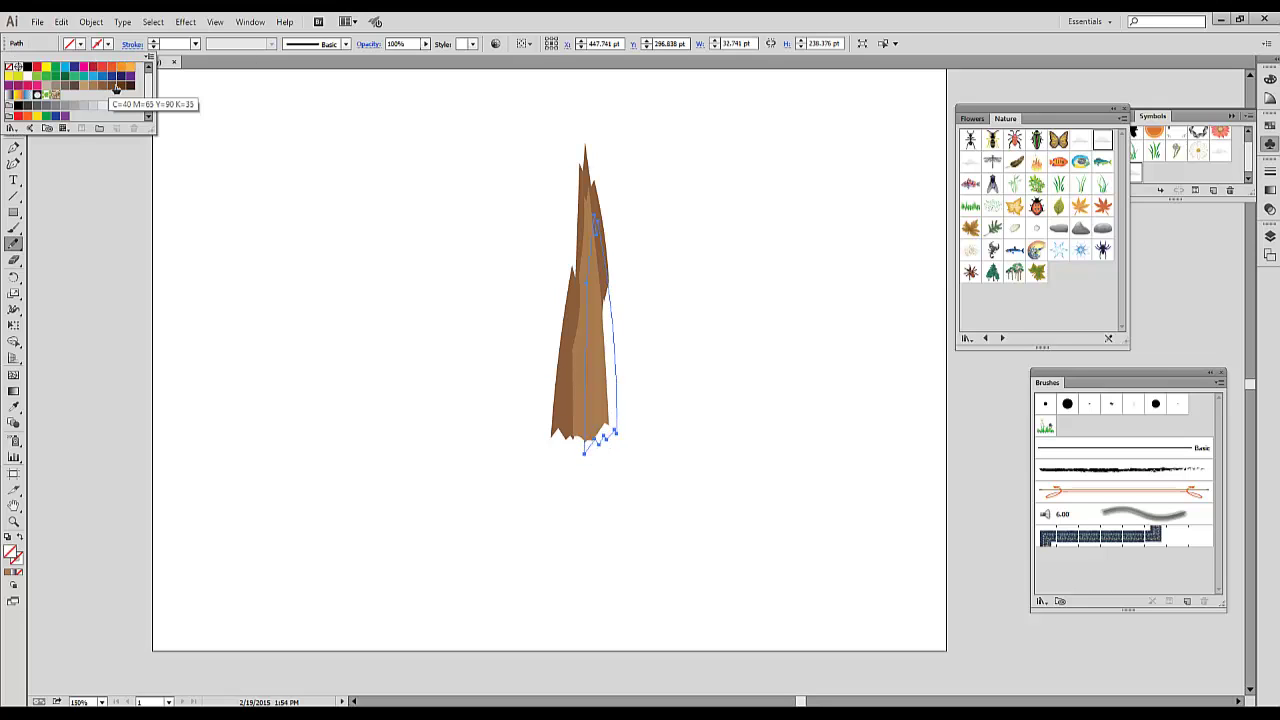
click(116, 86)
click(125, 209)
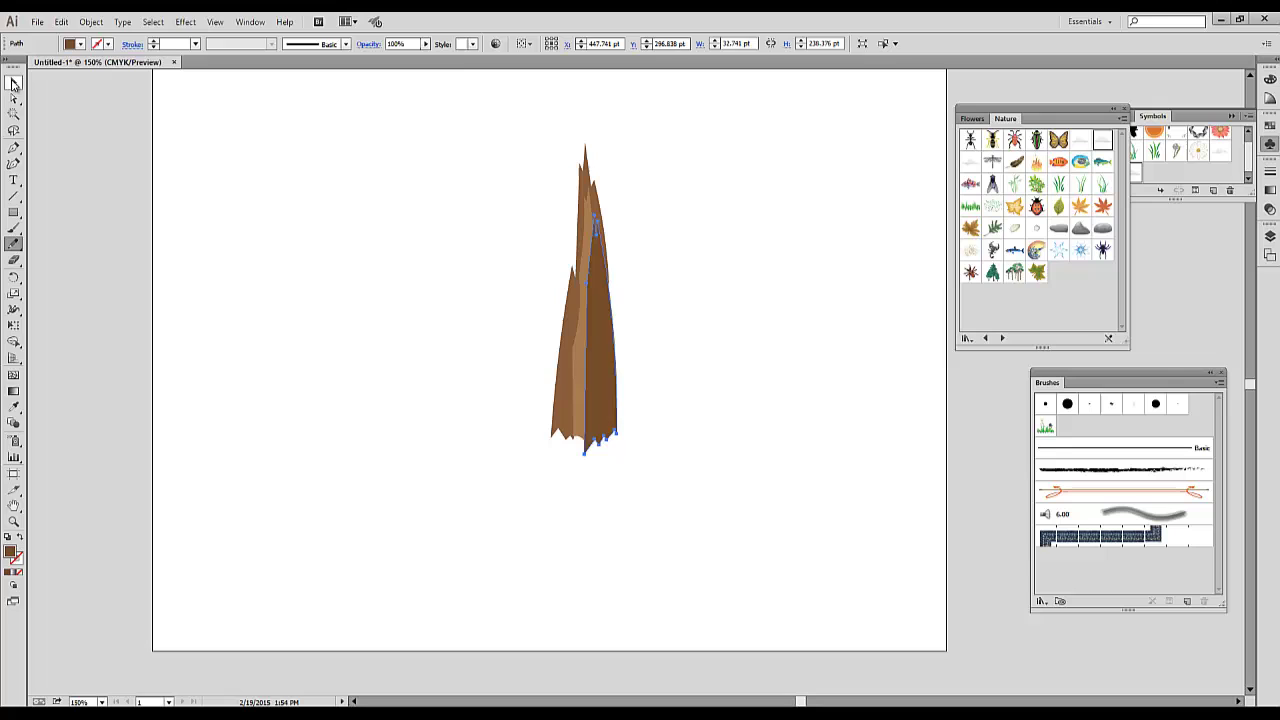
click(13, 85)
click(716, 310)
drag(608, 299, 608, 289)
click(700, 390)
- Draw a jagged bark detail with the Pencil tool inside the trunk's dark side and fill it with a medium brown
key(n)
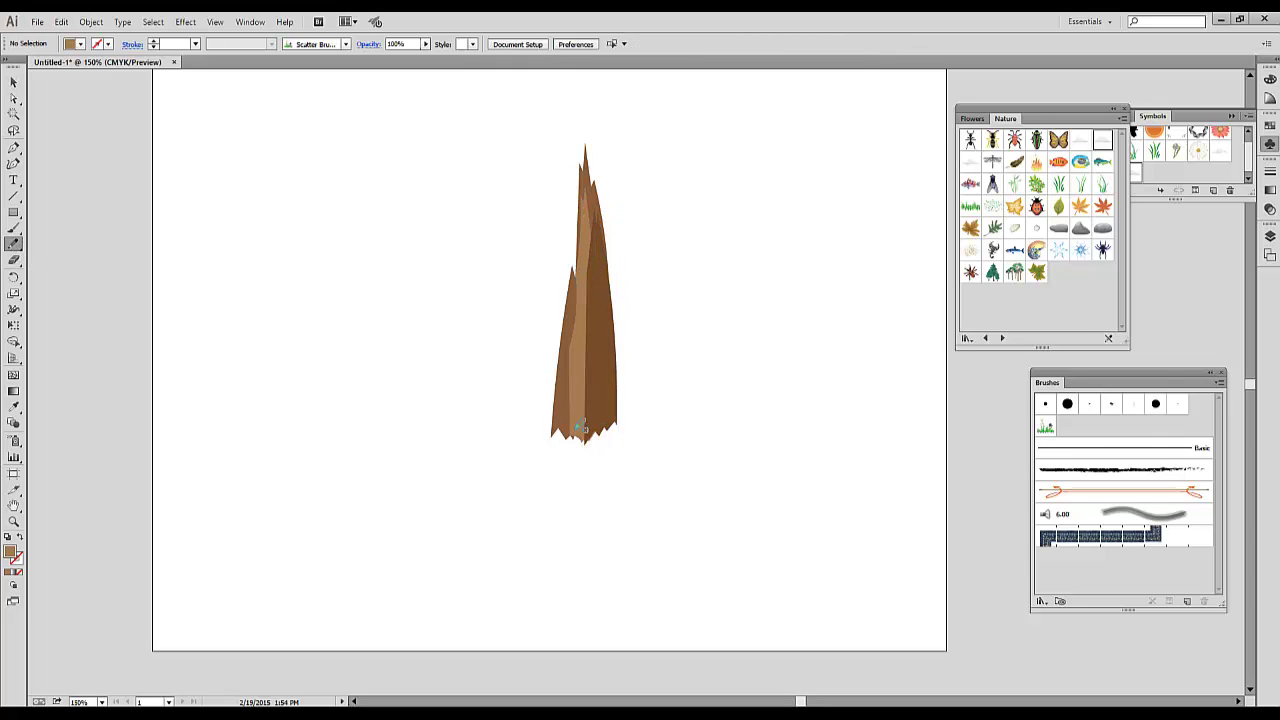
mouse_move(599, 430)
mouse_down()
mouse_move(596, 254)
mouse_move(611, 301)
mouse_move(605, 430)
mouse_up()
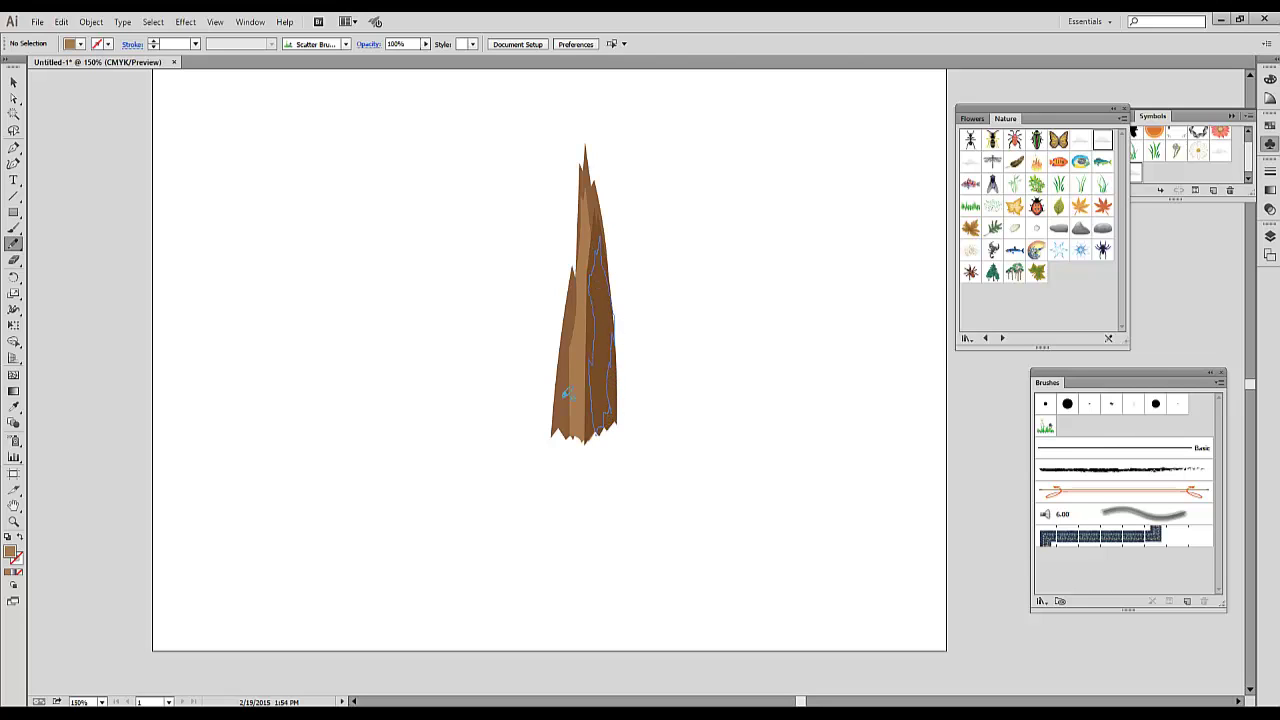
click(80, 44)
click(110, 93)
key(v)
click(753, 200)
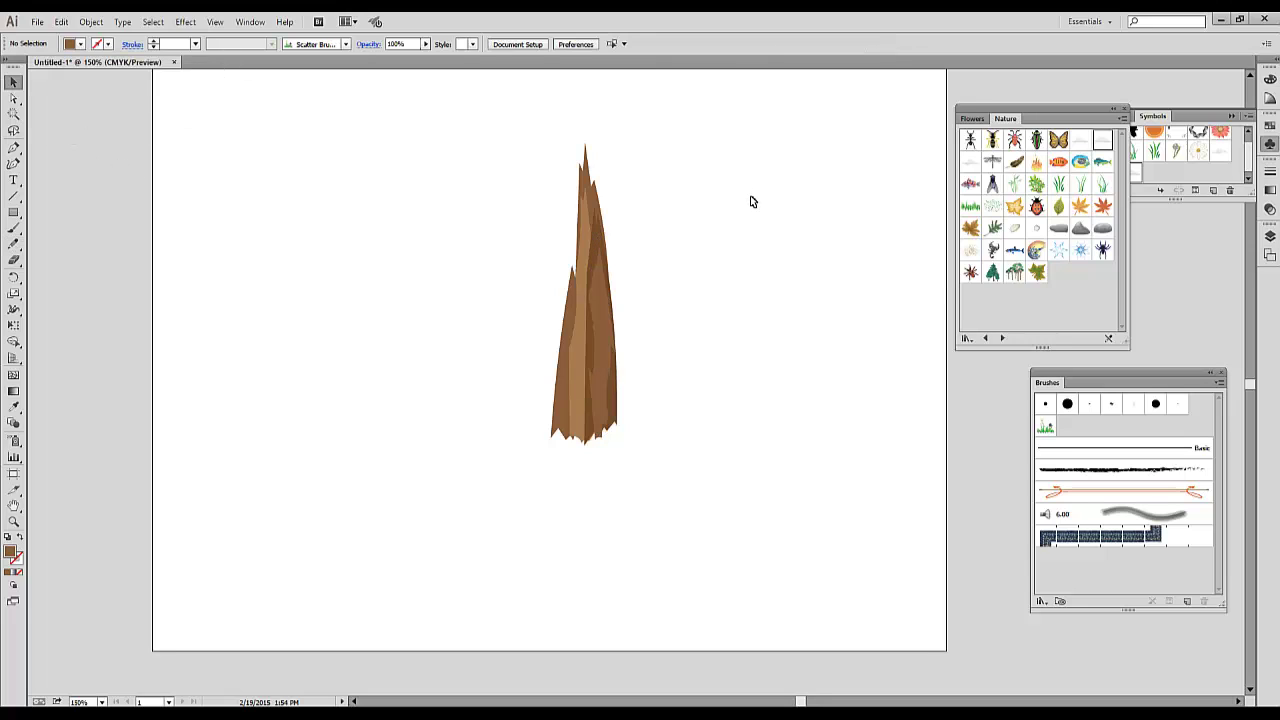
- Select all the trunk shapes and scale them down to about 29 x 214 pt
drag(689, 185, 471, 514)
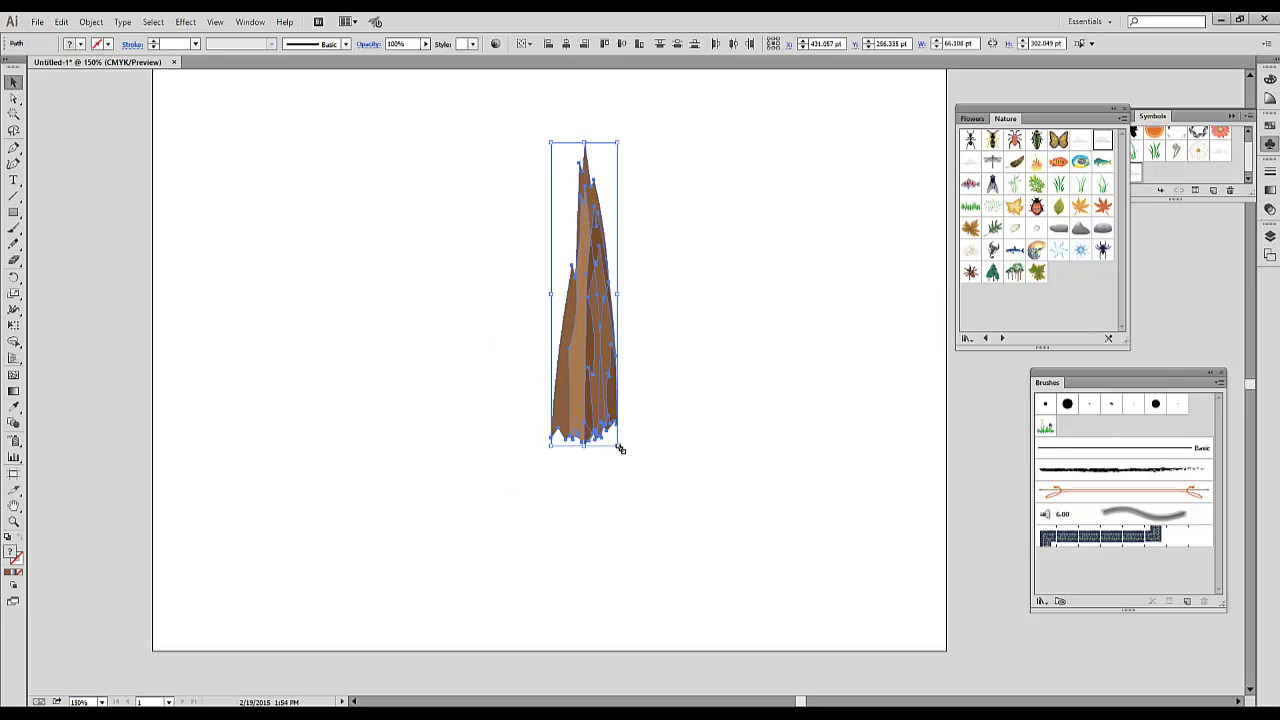
drag(616, 447, 596, 440)
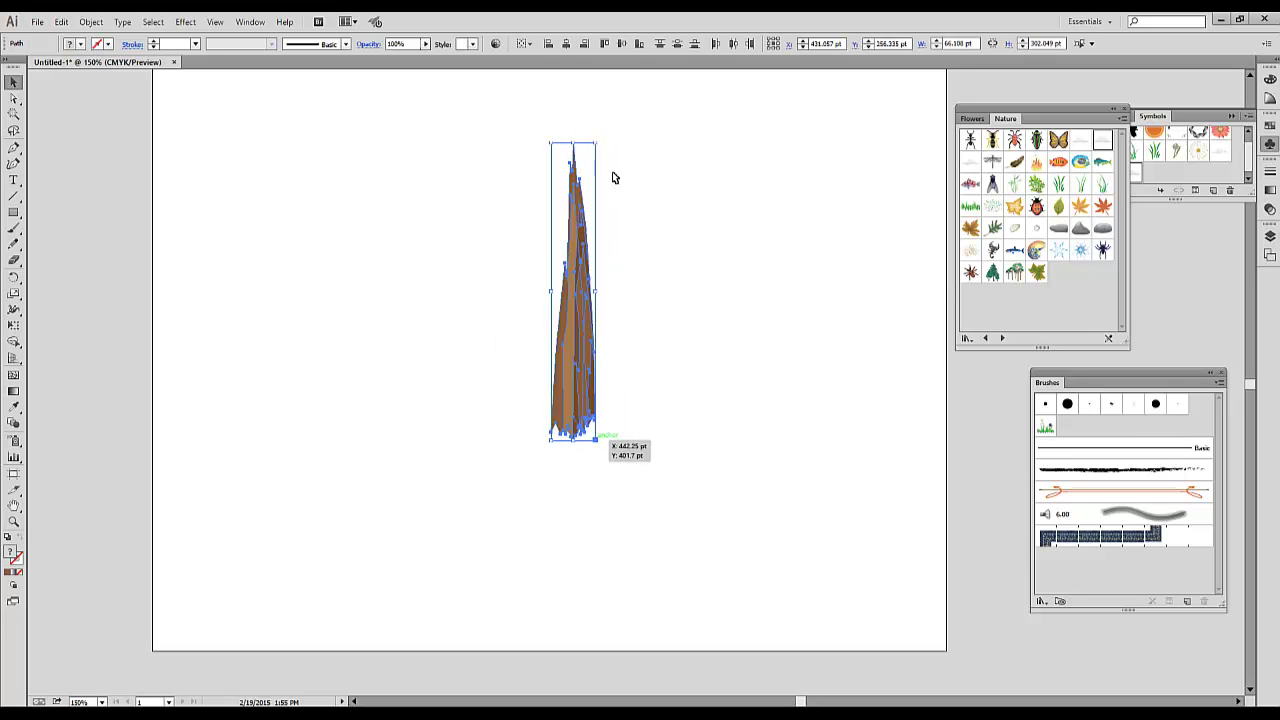
drag(597, 143, 582, 226)
drag(582, 333, 581, 333)
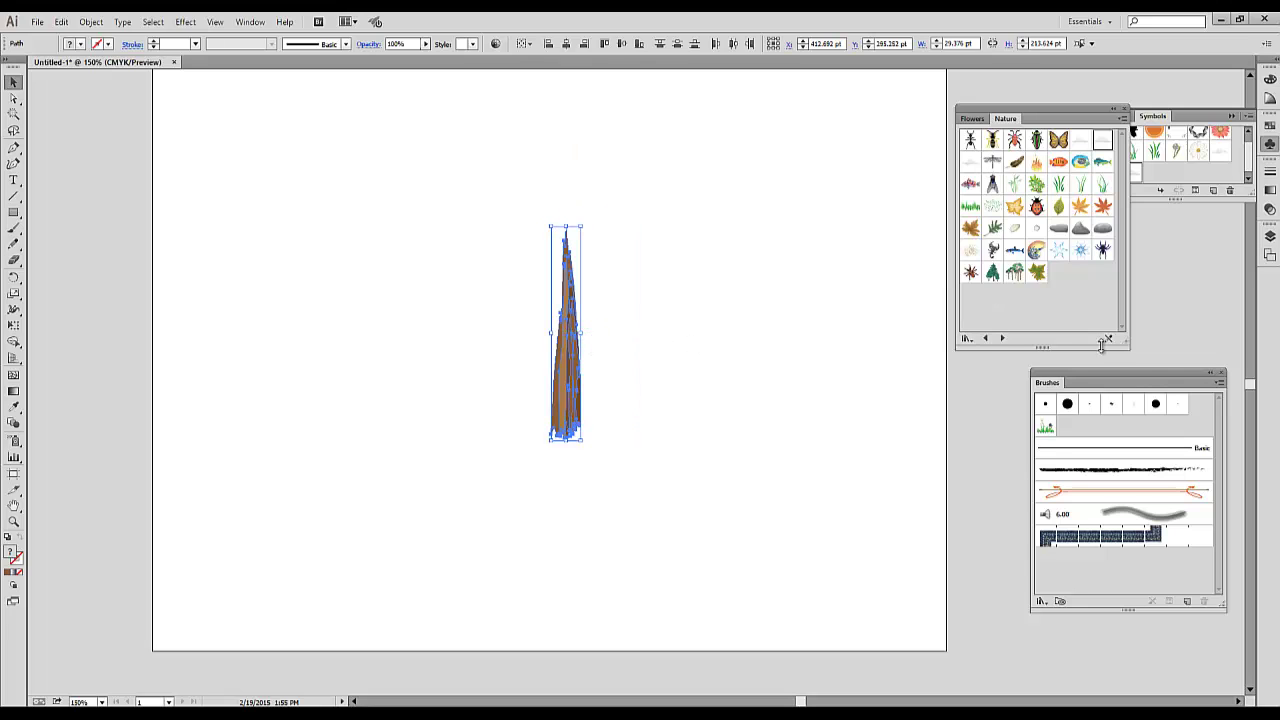
- Create an art brush from the trunk artwork with its stroke direction from top to bottom, and delete the original artwork
drag(1123, 373, 827, 131)
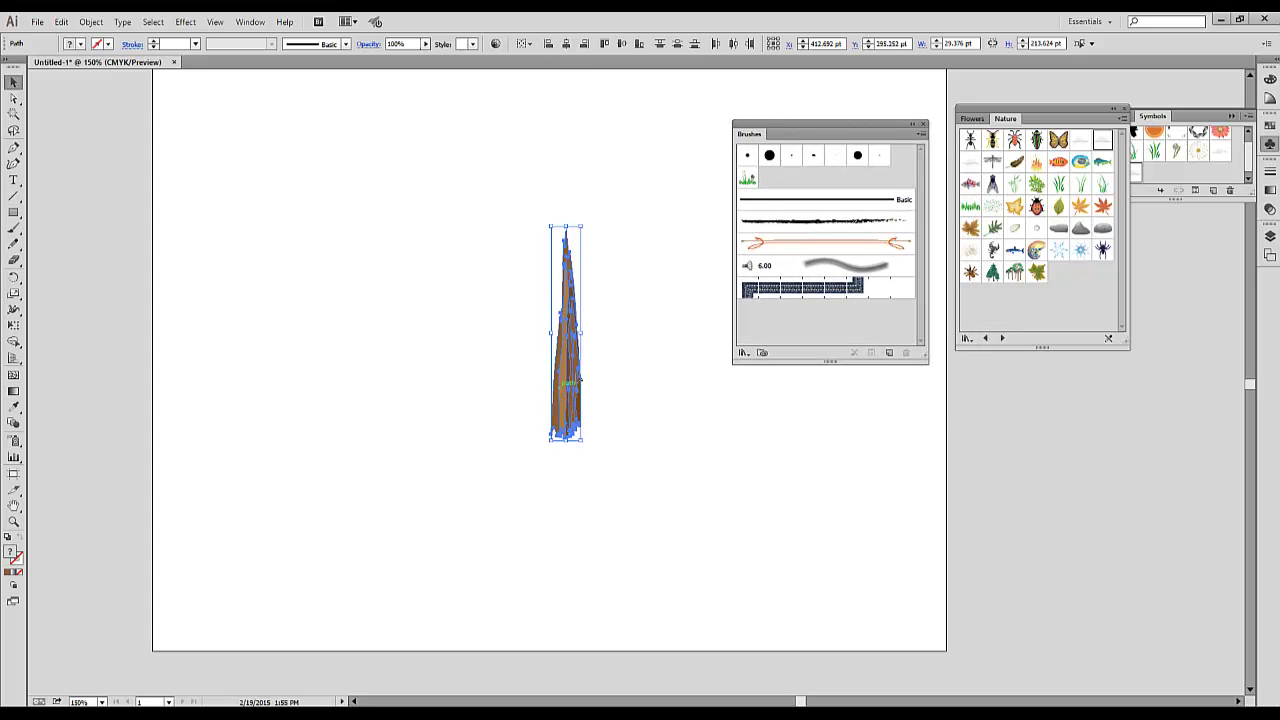
mouse_move(579, 379)
mouse_down()
mouse_move(811, 322)
mouse_move(824, 276)
mouse_up()
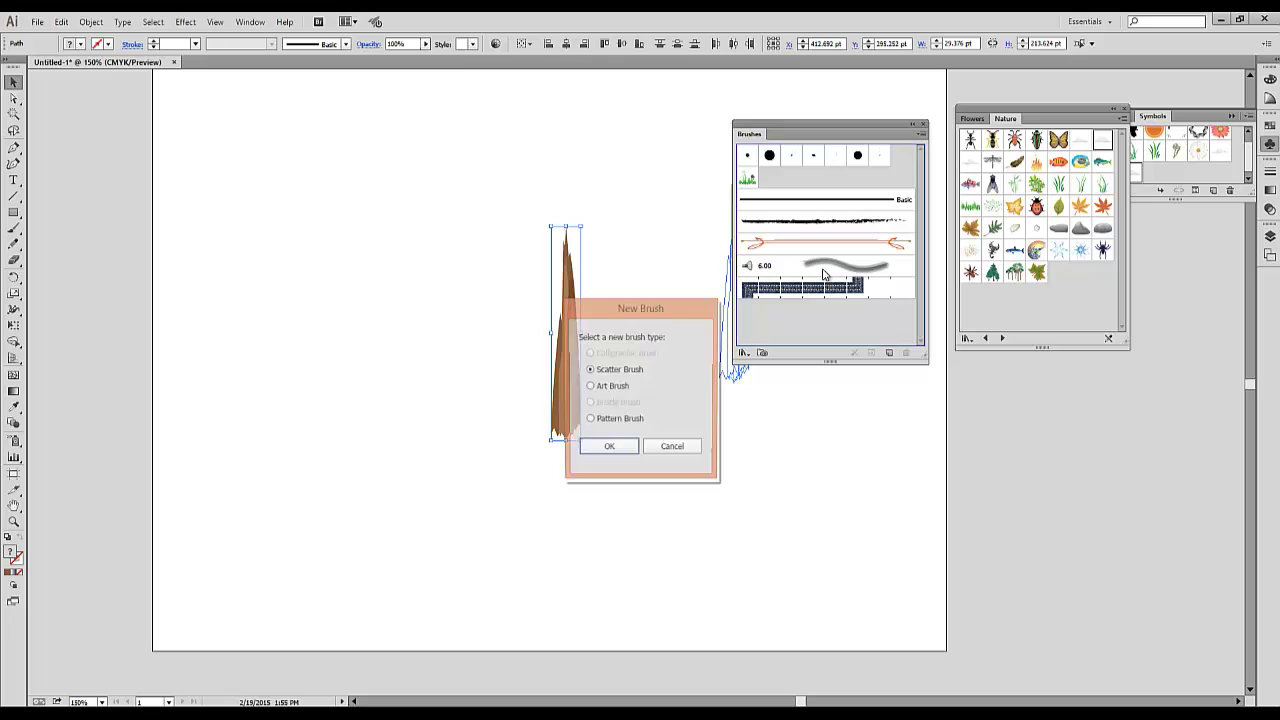
click(589, 387)
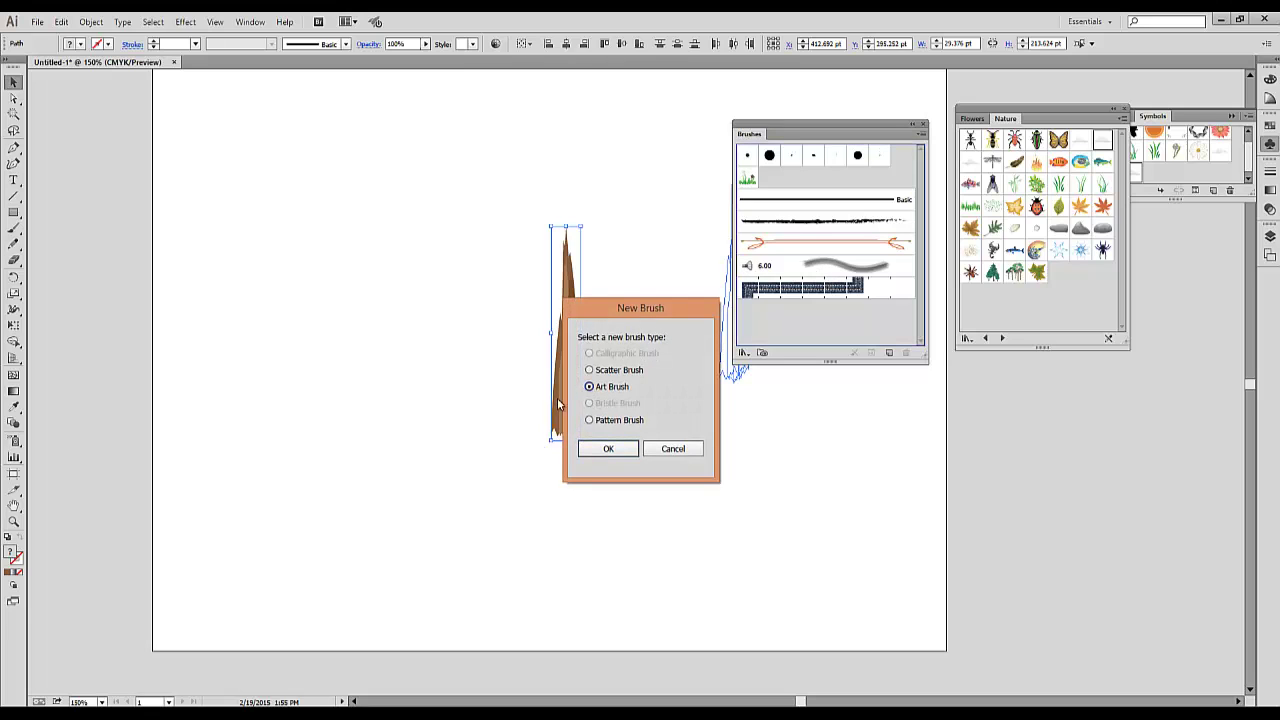
click(604, 450)
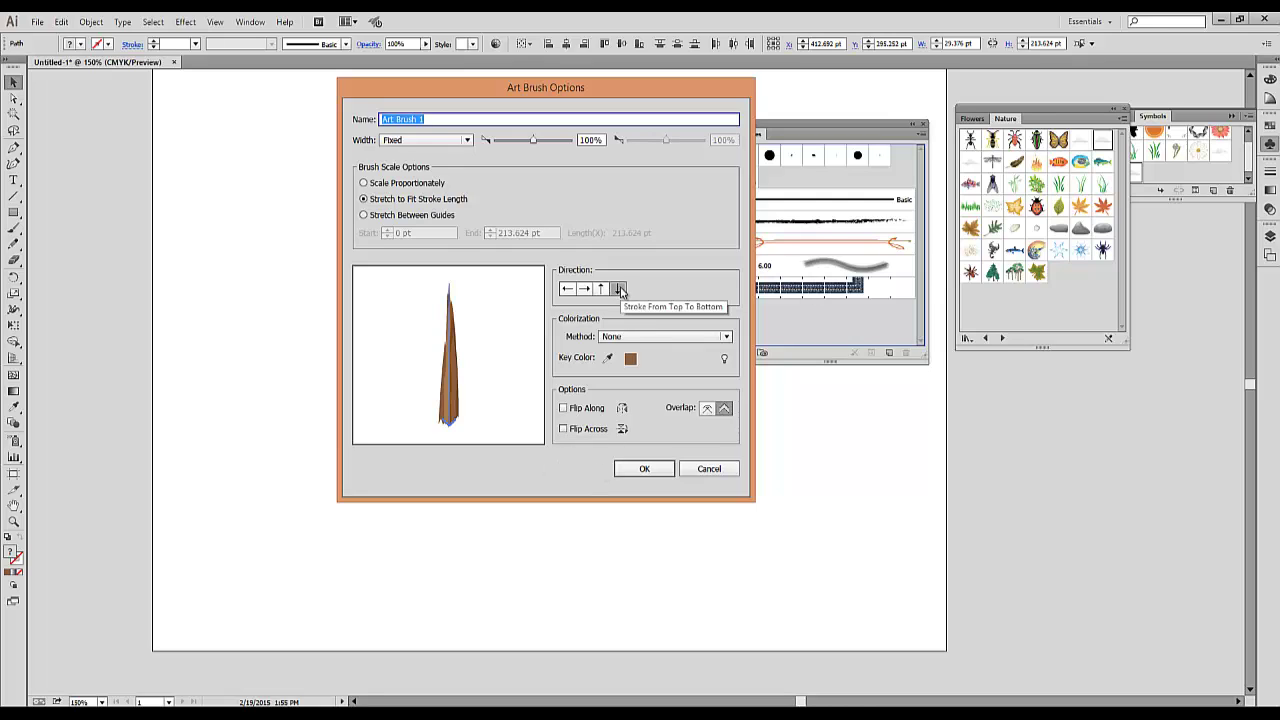
click(654, 470)
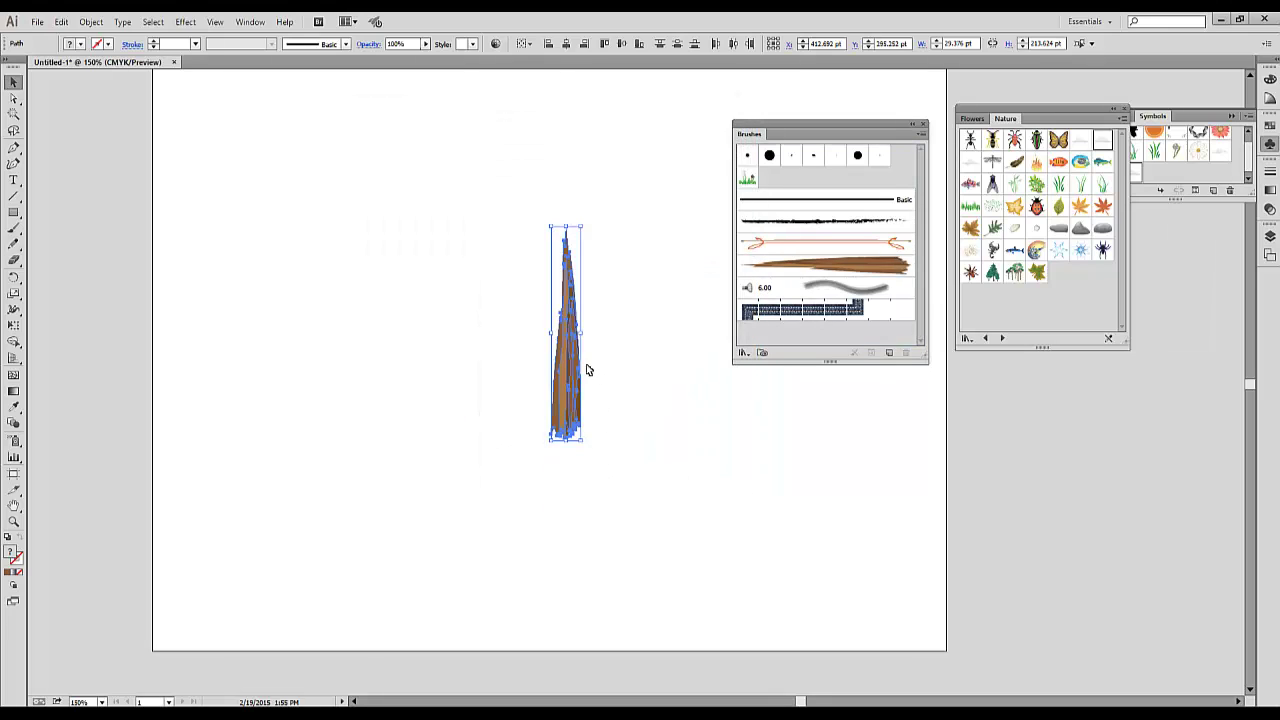
key(Delete)
- Paint a tall tree trunk with several overlapping vertical strokes of the new trunk brush, widening towards the base
drag(797, 130, 960, 109)
click(14, 228)
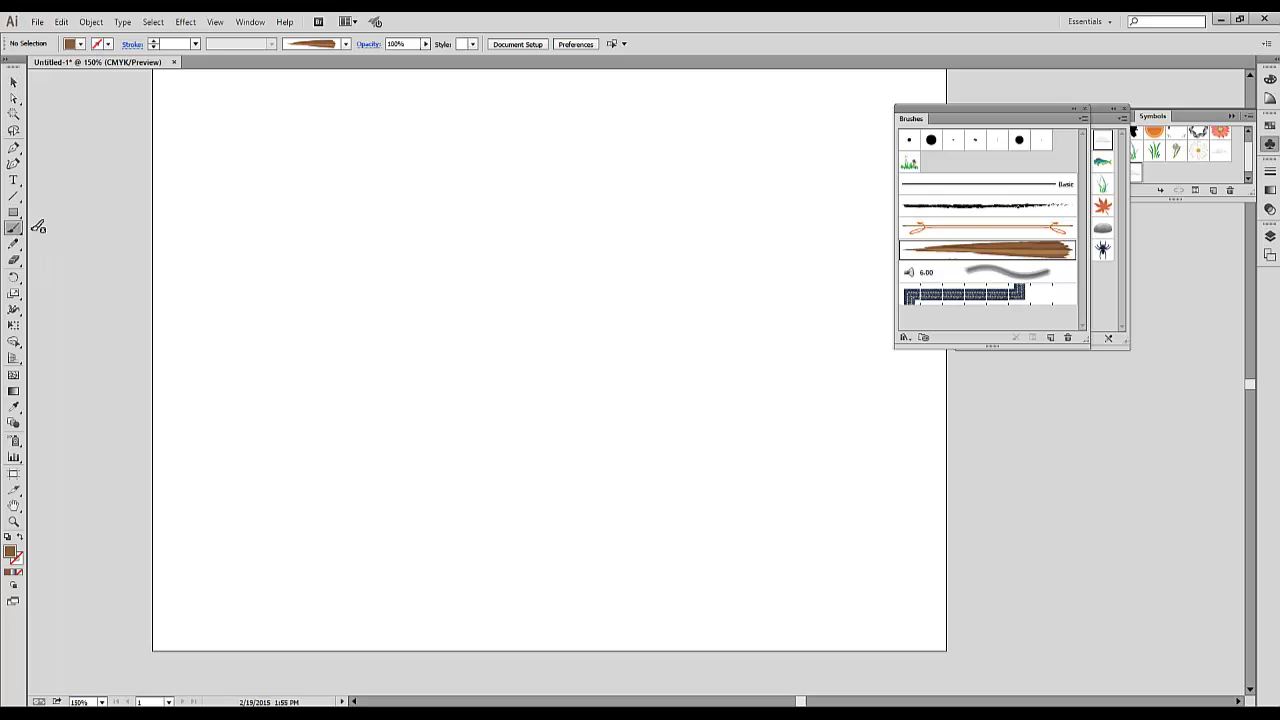
drag(549, 108, 545, 577)
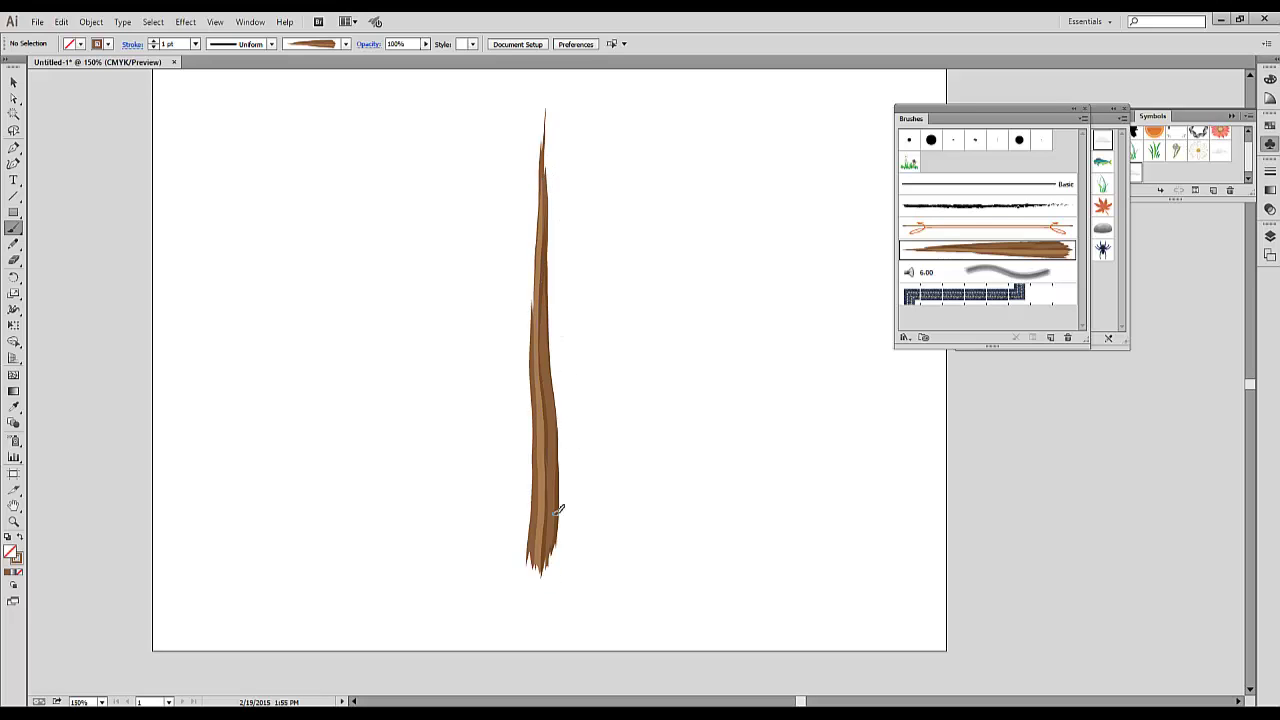
drag(555, 513, 557, 599)
drag(546, 88, 543, 188)
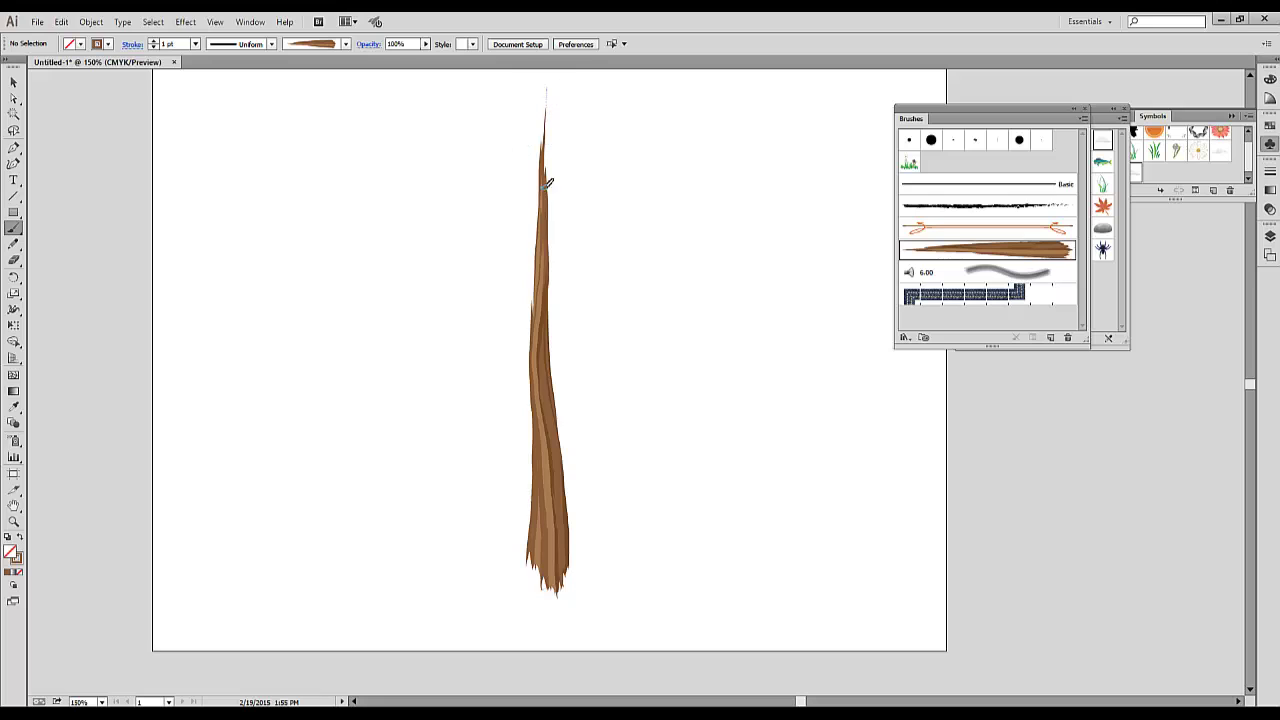
mouse_move(545, 599)
mouse_down()
mouse_move(570, 526)
mouse_move(560, 440)
mouse_move(543, 425)
mouse_move(580, 610)
mouse_move(537, 424)
mouse_up()
drag(529, 588, 547, 492)
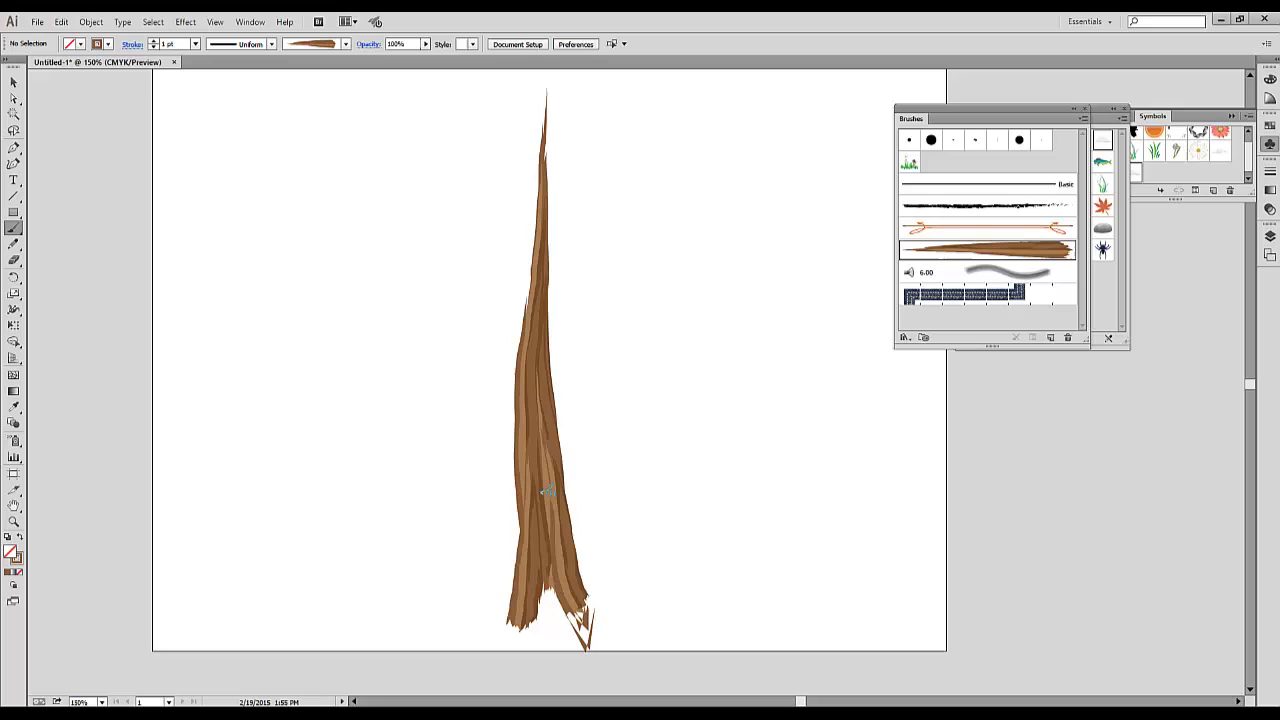
drag(549, 594, 549, 596)
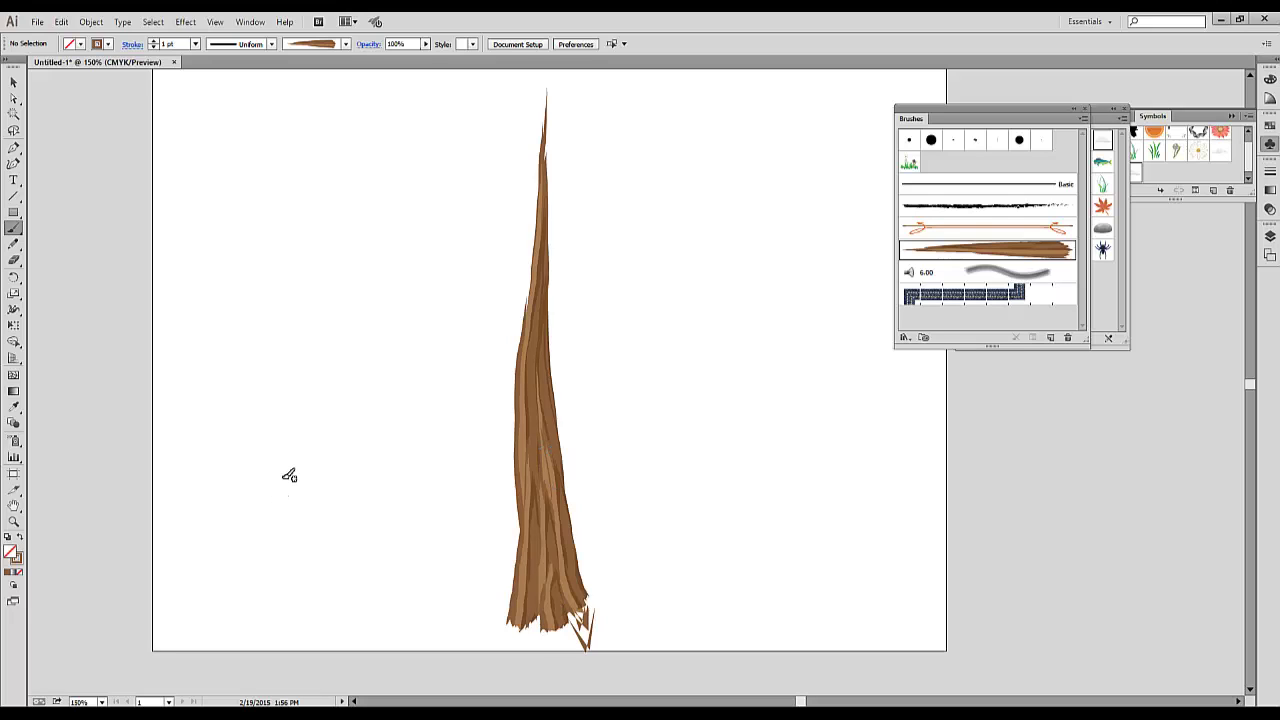
- Set the stroke weight to 0.5 pt and paint curving roots spreading from both sides of the trunk's base
click(197, 45)
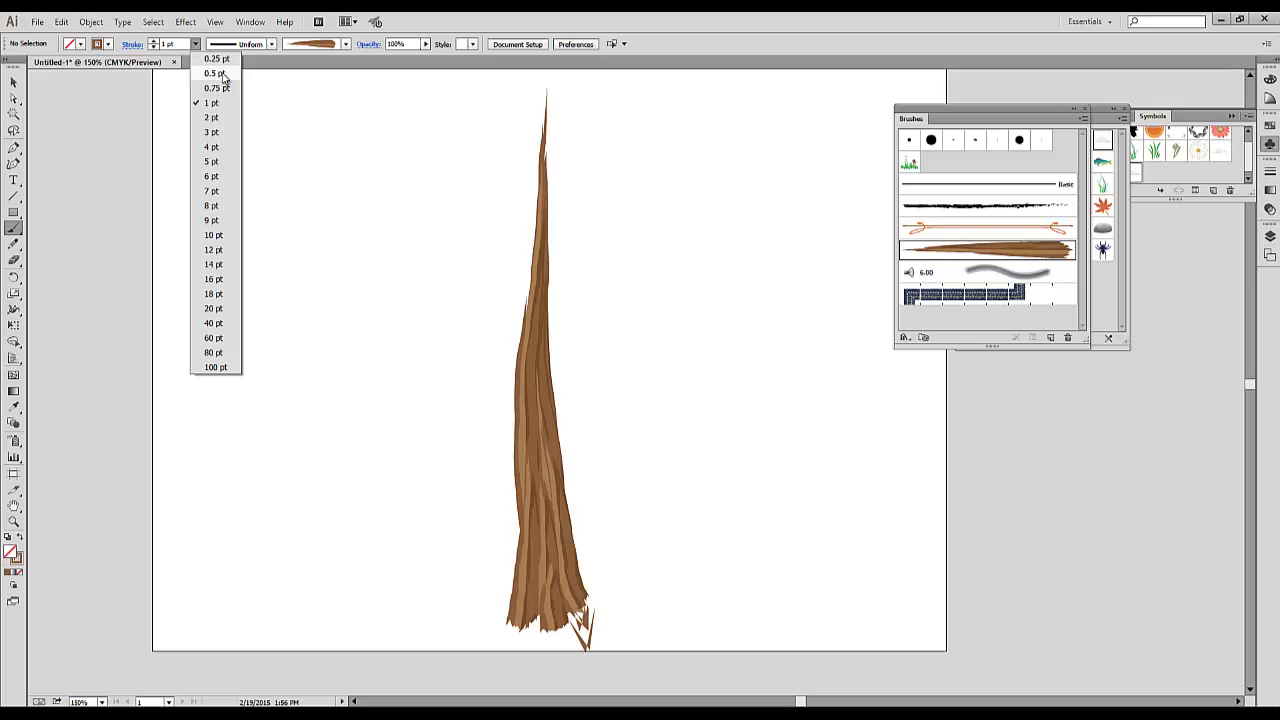
click(215, 73)
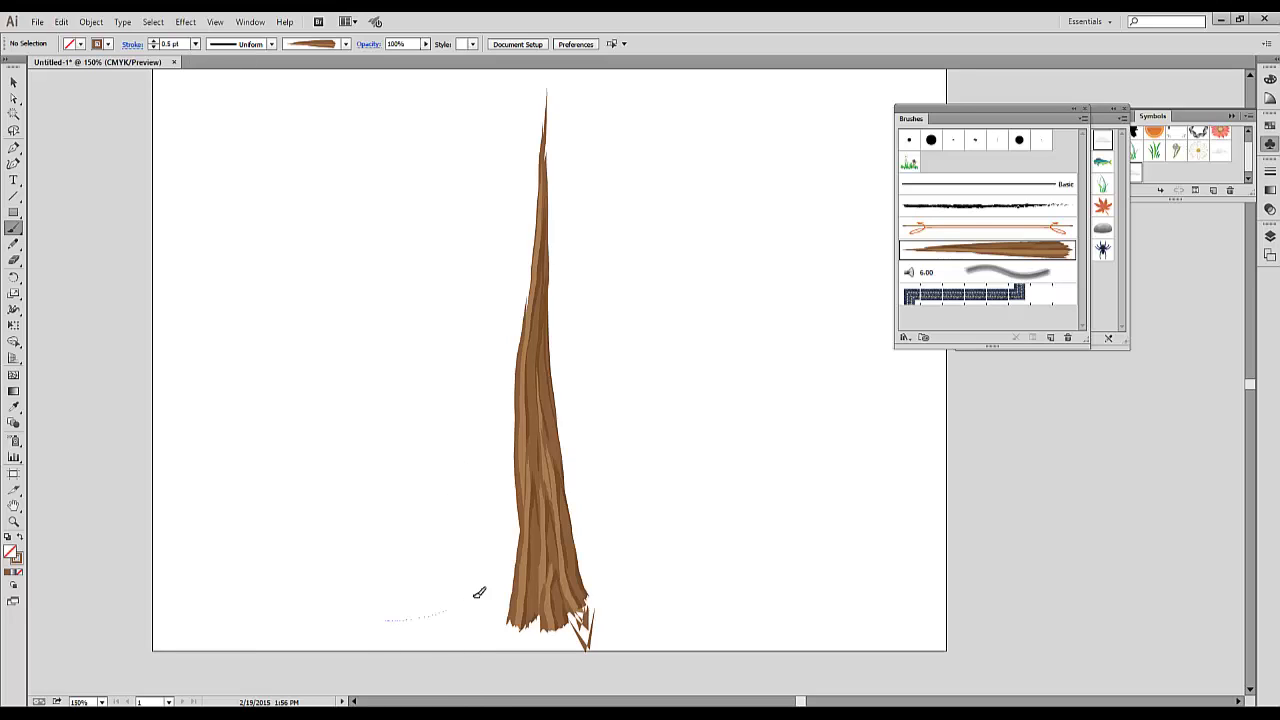
drag(476, 597, 534, 548)
mouse_move(711, 618)
mouse_down()
mouse_move(602, 579)
mouse_move(575, 543)
mouse_up()
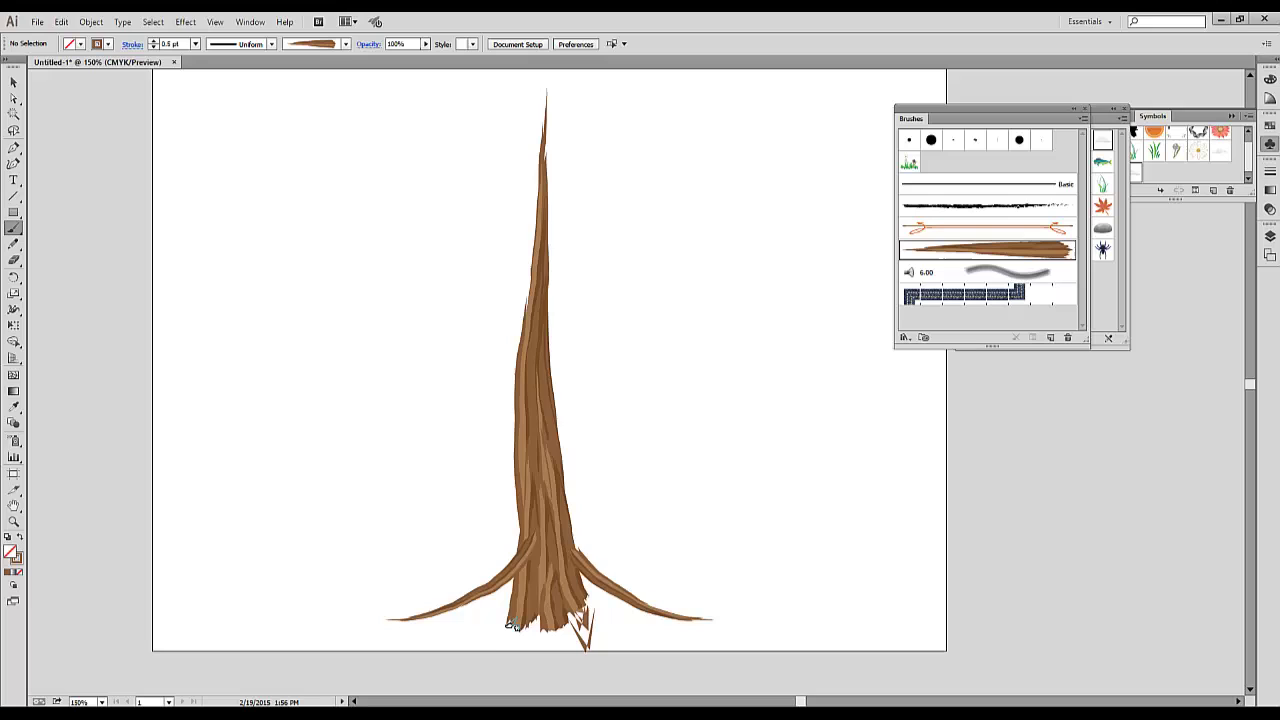
mouse_move(797, 620)
mouse_down()
mouse_move(683, 637)
mouse_move(587, 619)
mouse_move(542, 554)
mouse_up()
drag(312, 621, 385, 595)
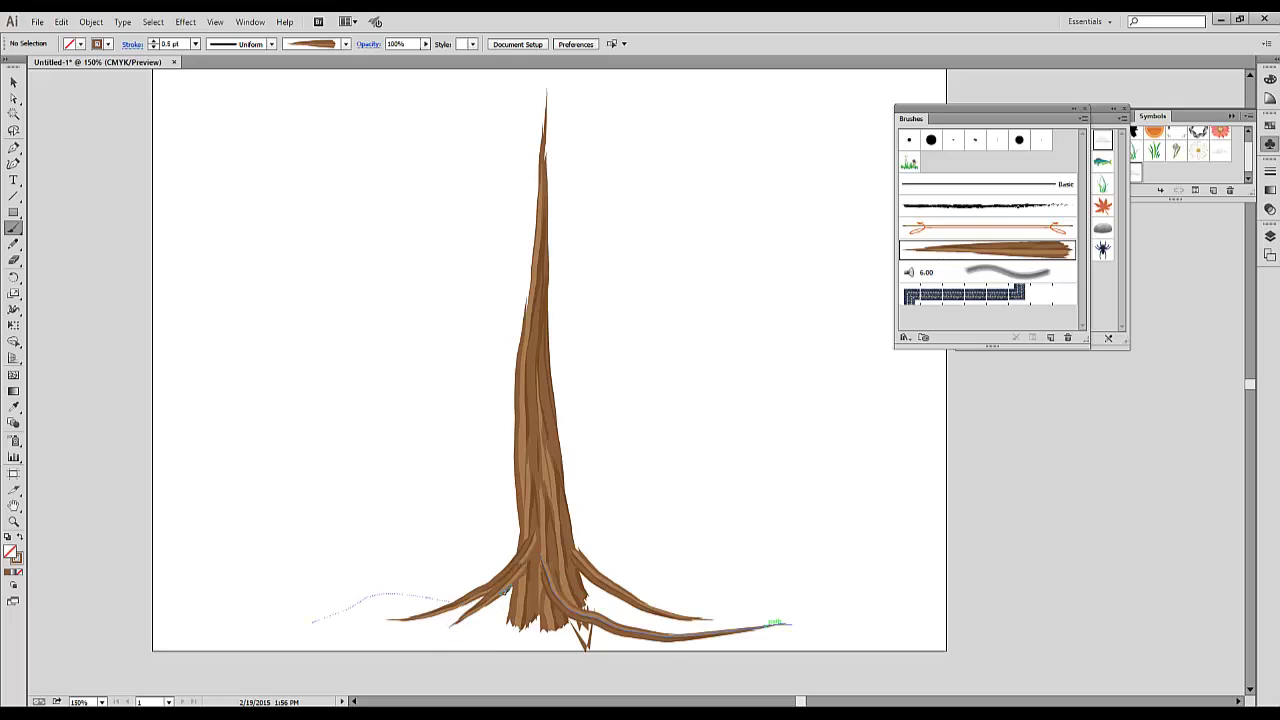
drag(530, 451, 530, 452)
drag(772, 593, 643, 599)
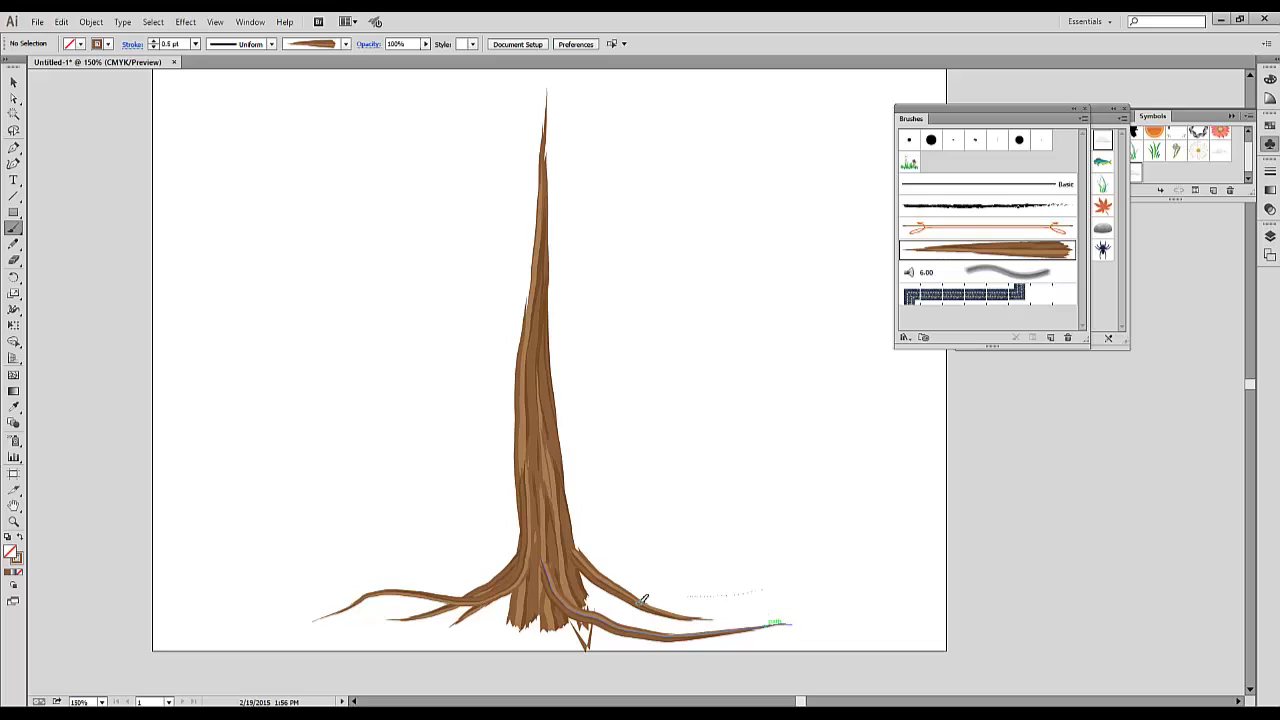
drag(557, 521, 499, 556)
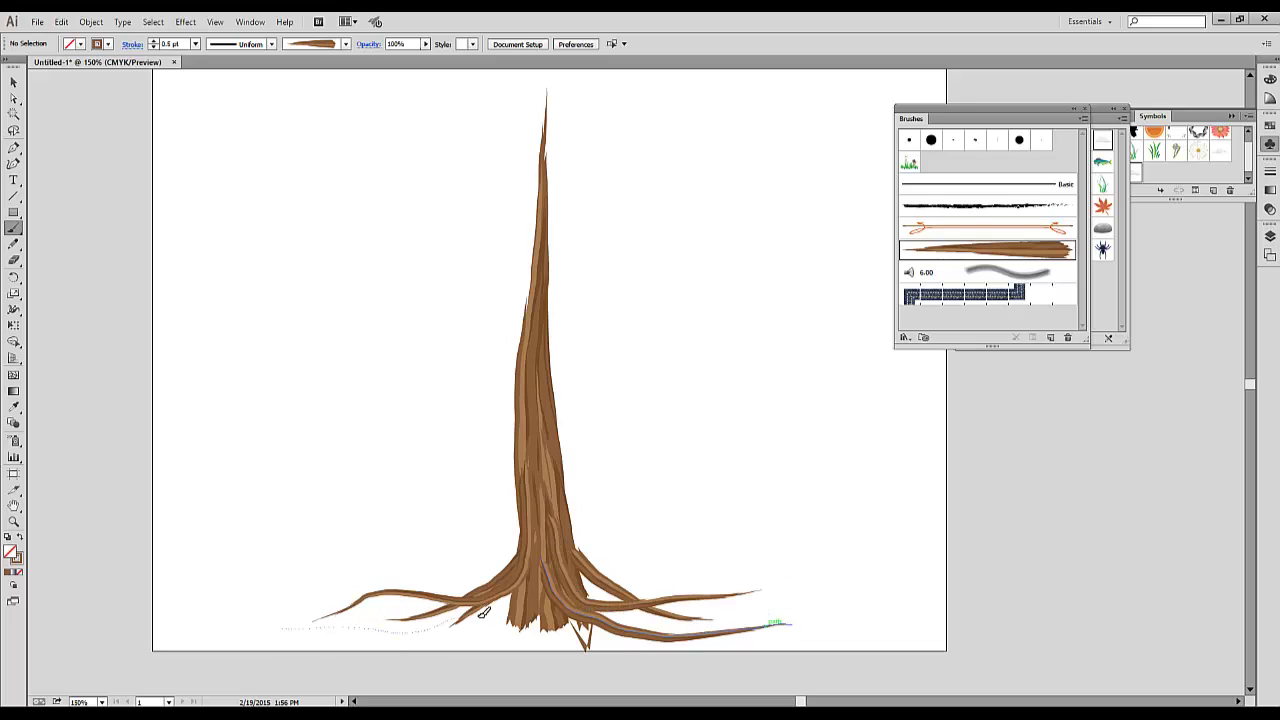
drag(536, 470, 536, 470)
mouse_move(788, 608)
mouse_down()
mouse_move(694, 602)
mouse_move(567, 531)
mouse_move(518, 430)
mouse_up()
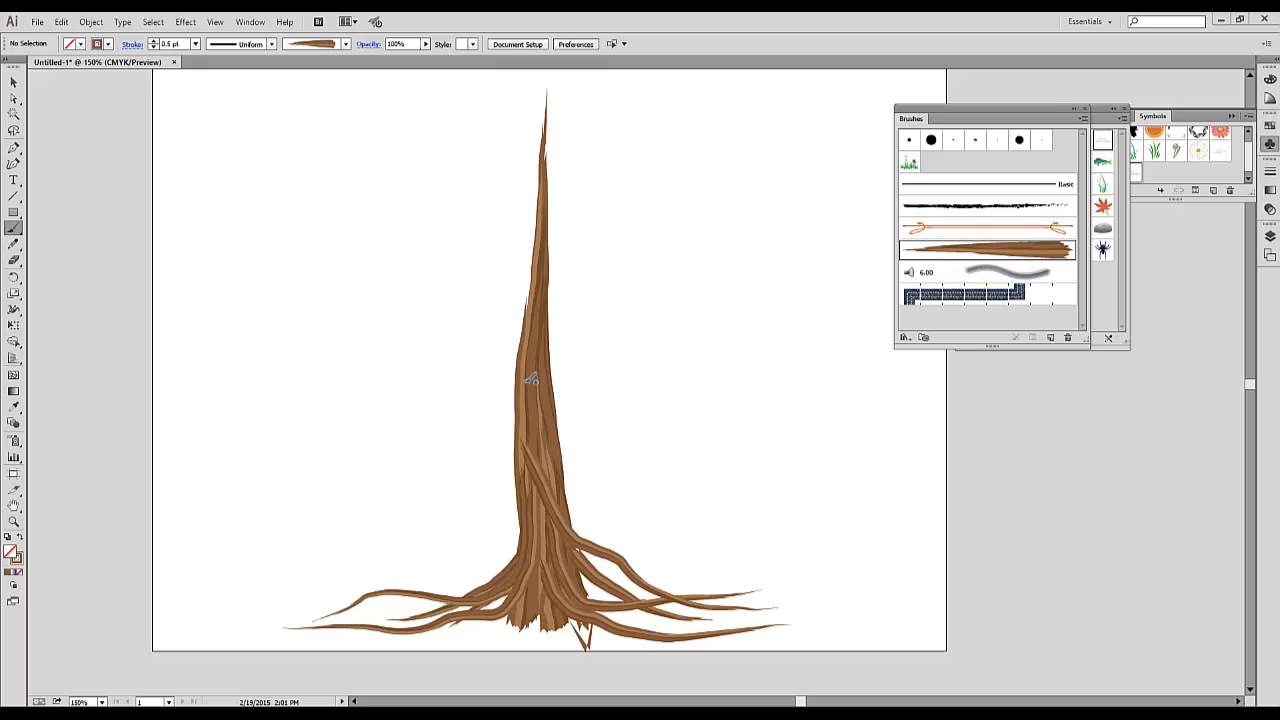
- Paint the main branches on both sides of the upper trunk with the trunk brush, each running from its tip inwards
mouse_move(557, 360)
mouse_down()
mouse_move(677, 200)
mouse_move(560, 380)
mouse_up()
mouse_move(380, 153)
mouse_down()
mouse_move(498, 303)
mouse_move(533, 372)
mouse_up()
mouse_move(292, 267)
mouse_down()
mouse_move(382, 312)
mouse_move(532, 446)
mouse_move(575, 413)
mouse_up()
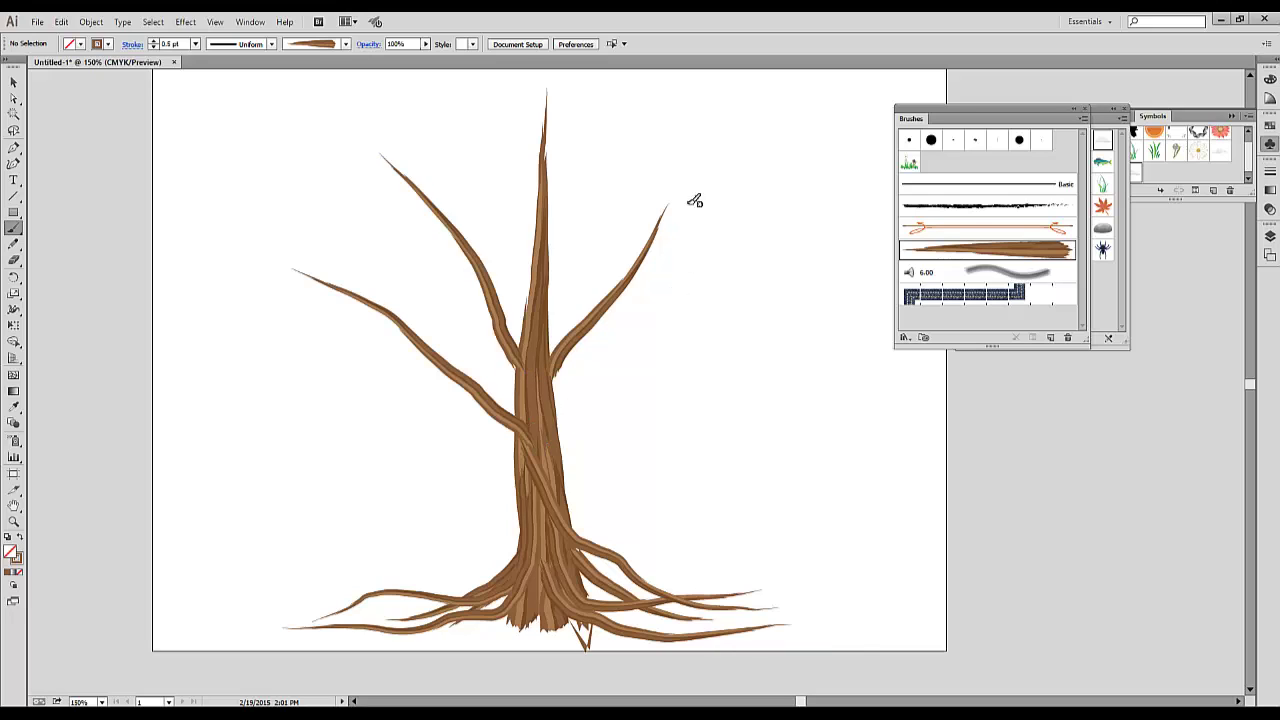
drag(543, 455, 543, 455)
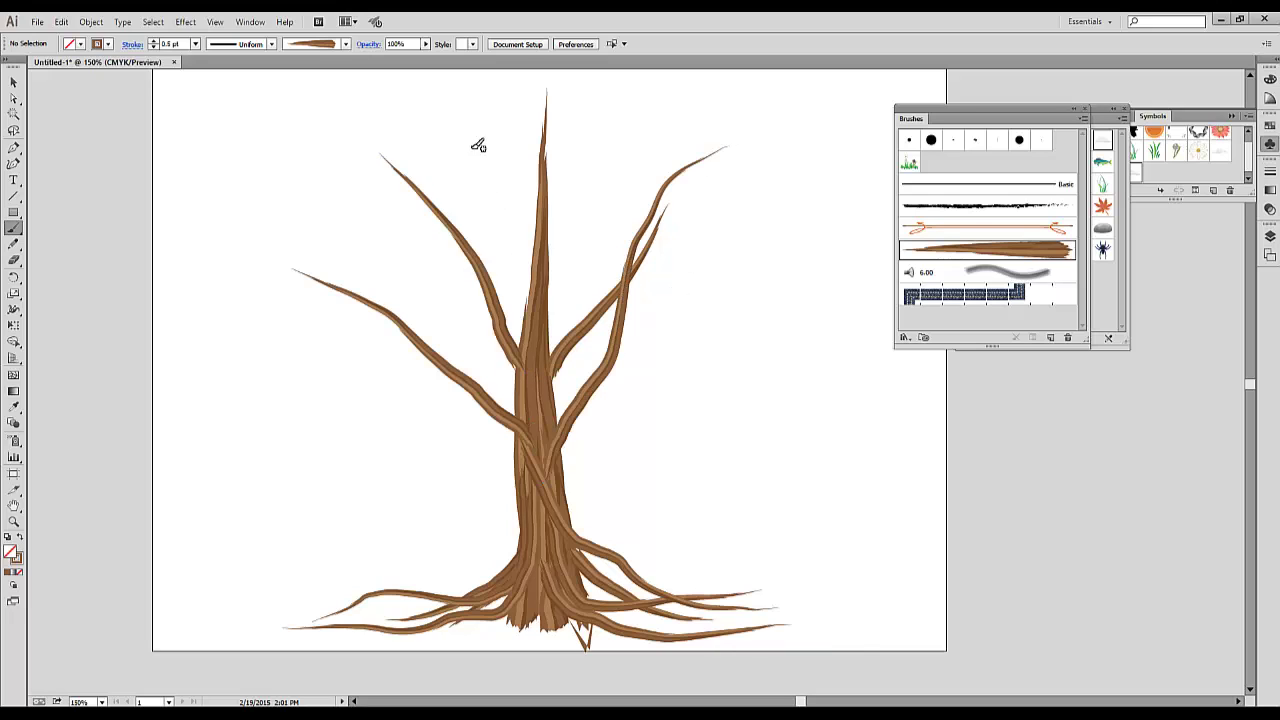
drag(452, 101, 550, 350)
drag(335, 168, 478, 258)
drag(658, 330, 618, 352)
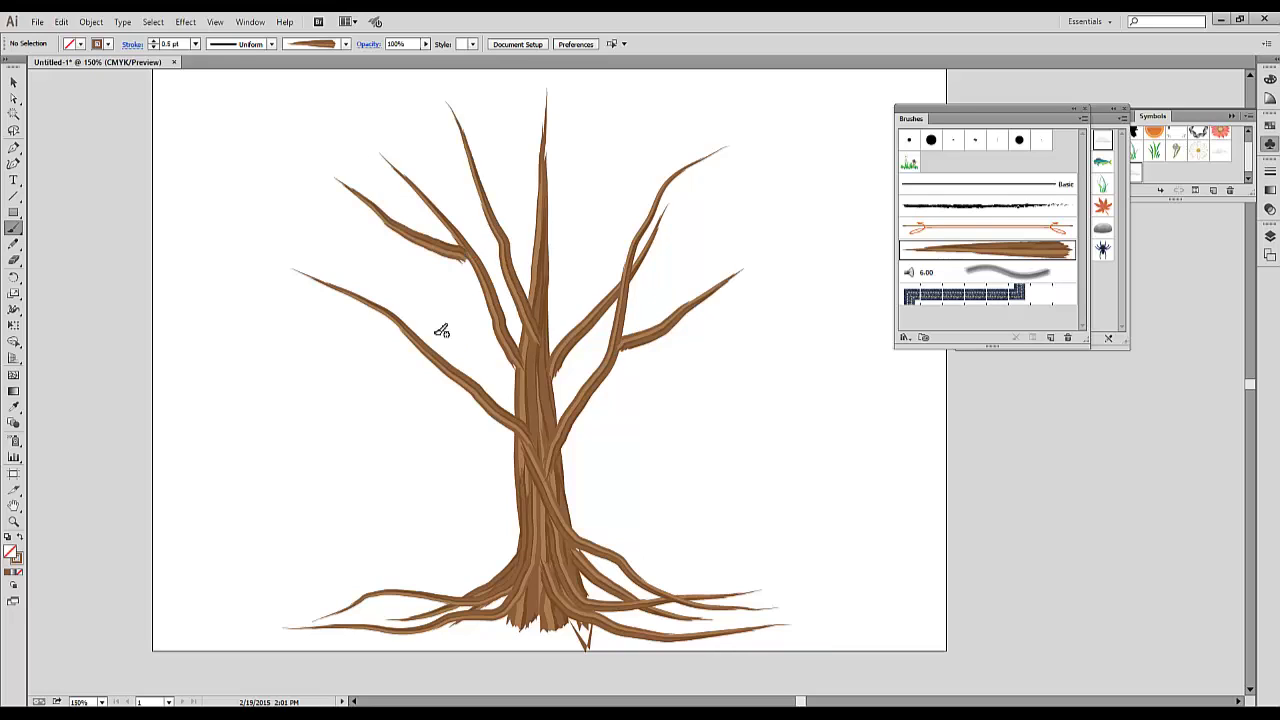
- Set the stroke weight to 0.25 pt and paint thin twigs onto the trunk and branches on both sides of the tree
click(197, 48)
click(212, 56)
drag(276, 322, 421, 346)
drag(310, 141, 338, 246)
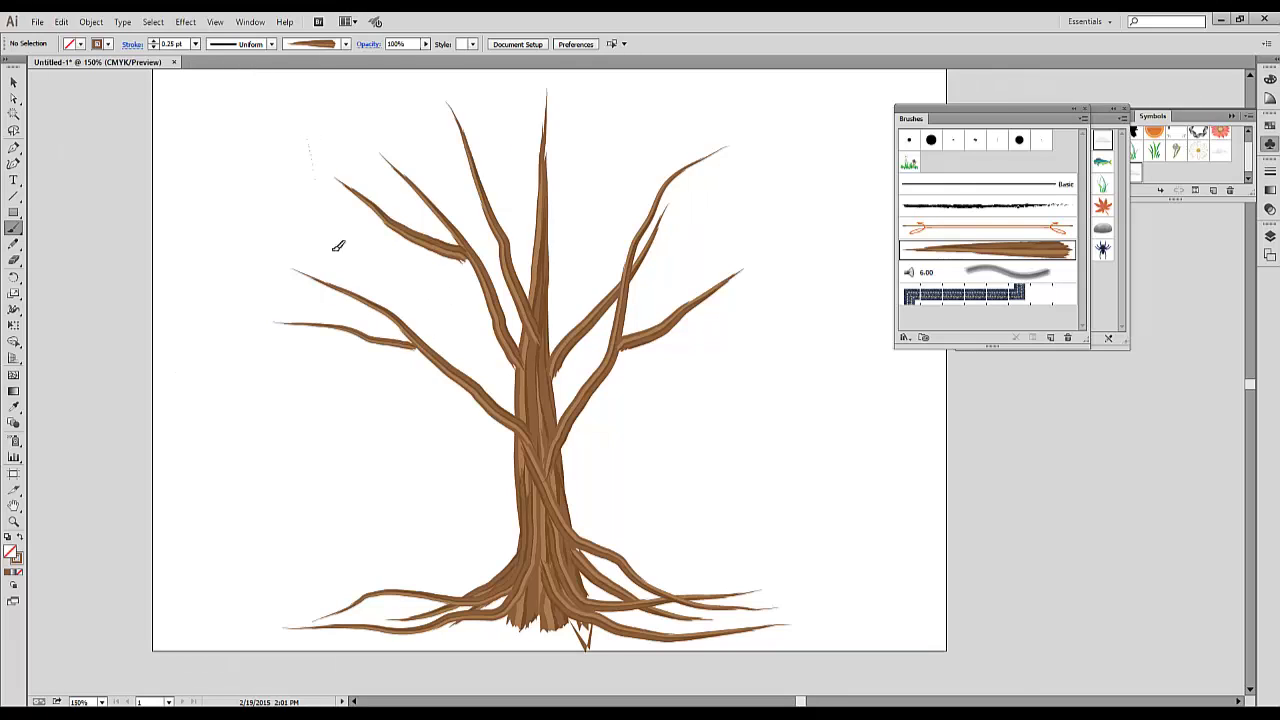
drag(356, 291, 354, 292)
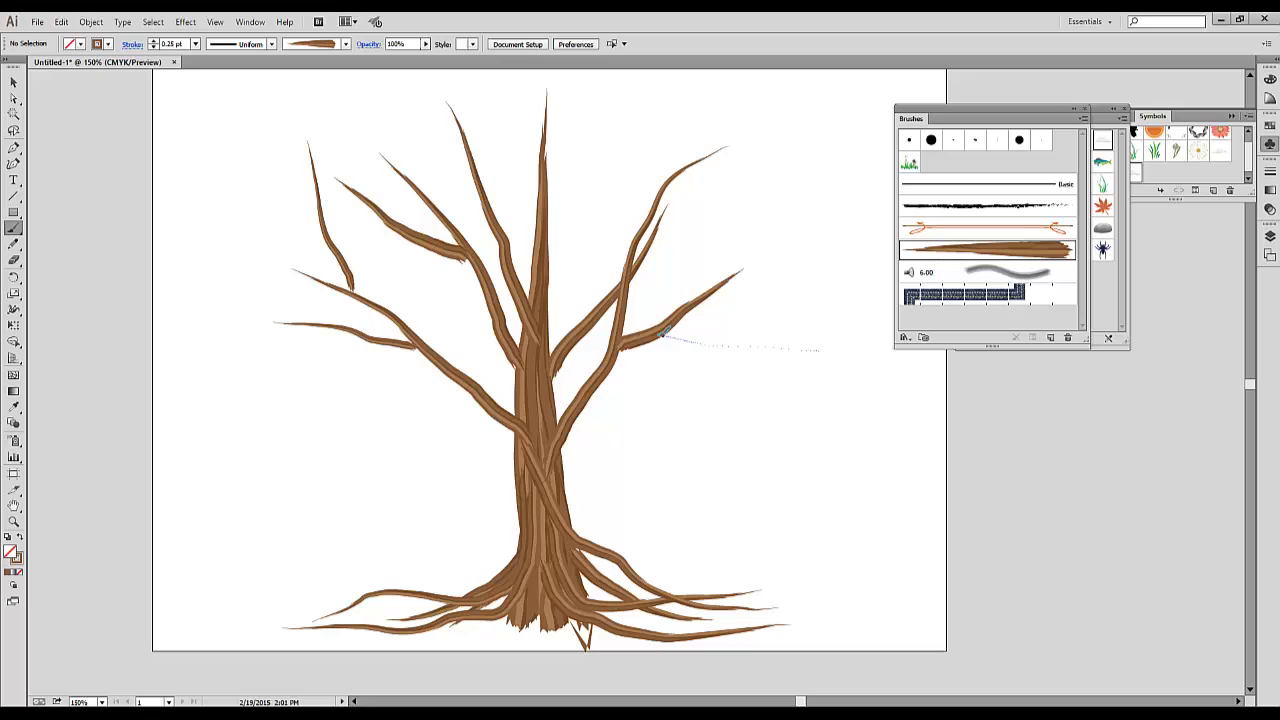
drag(662, 334, 660, 336)
drag(608, 162, 626, 266)
drag(354, 130, 404, 220)
drag(298, 384, 455, 380)
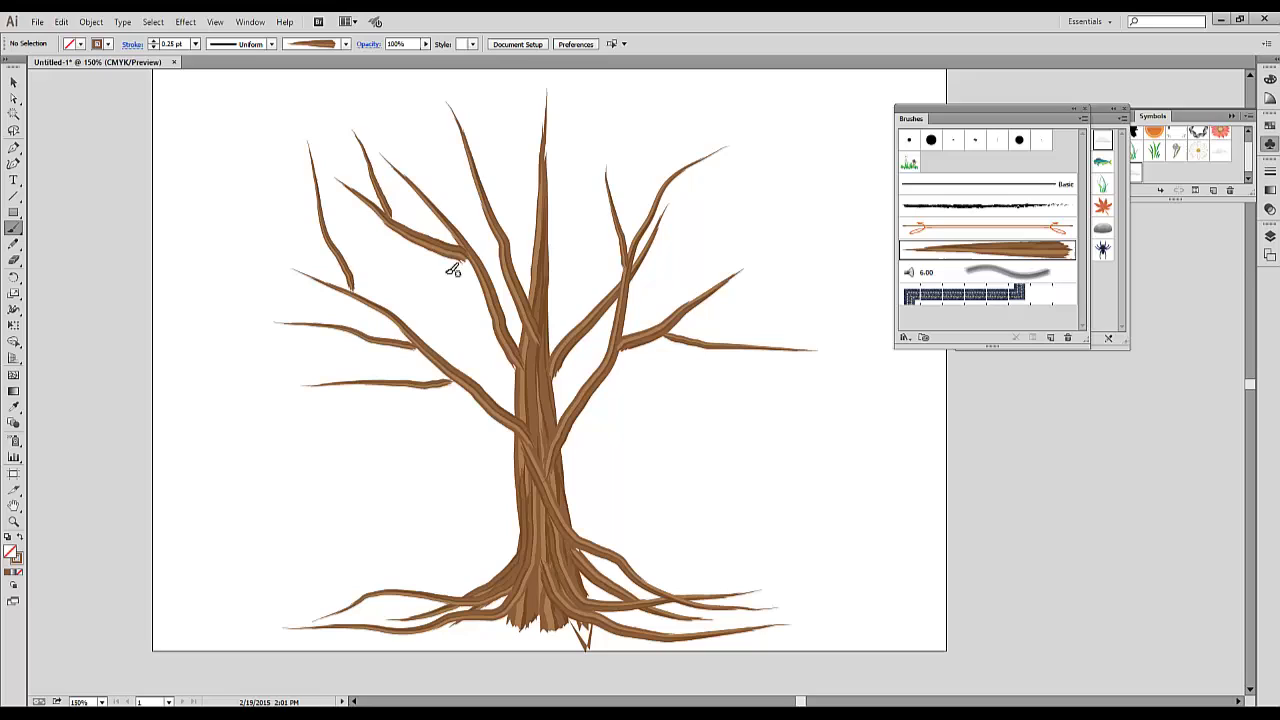
drag(452, 270, 470, 378)
drag(578, 226, 583, 320)
drag(609, 128, 551, 266)
drag(756, 224, 664, 329)
drag(758, 400, 568, 414)
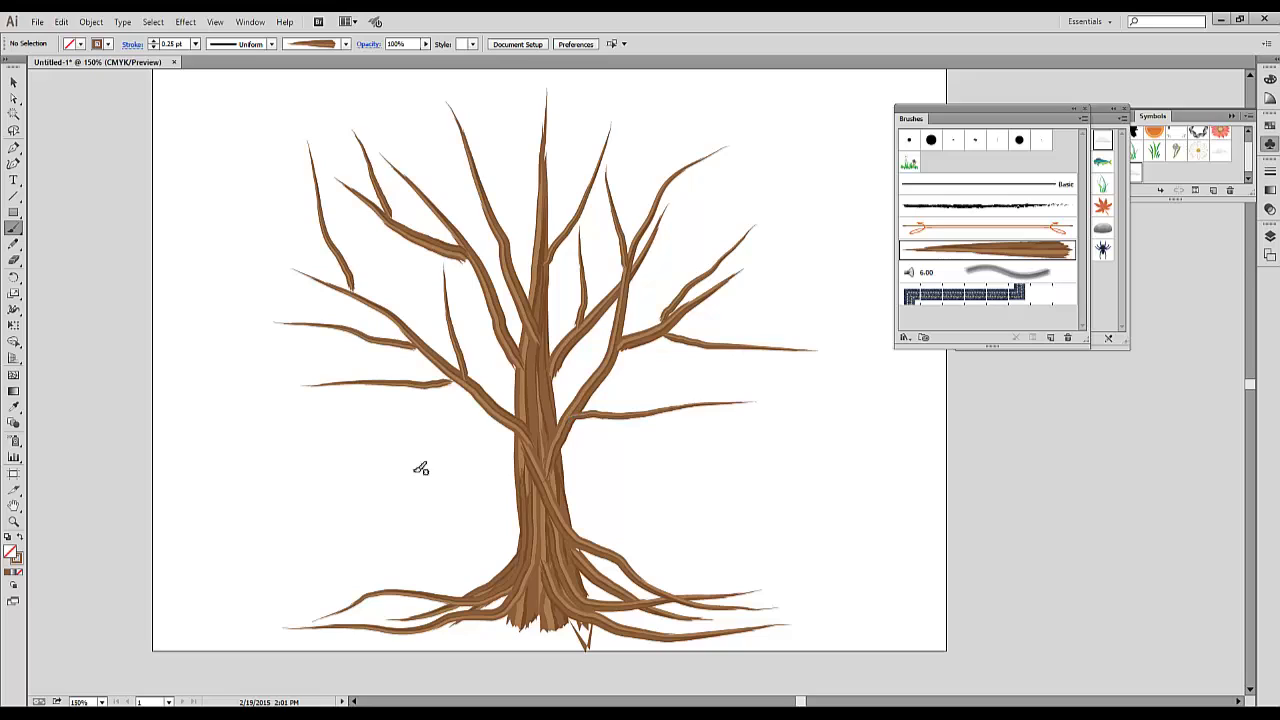
drag(424, 384, 423, 385)
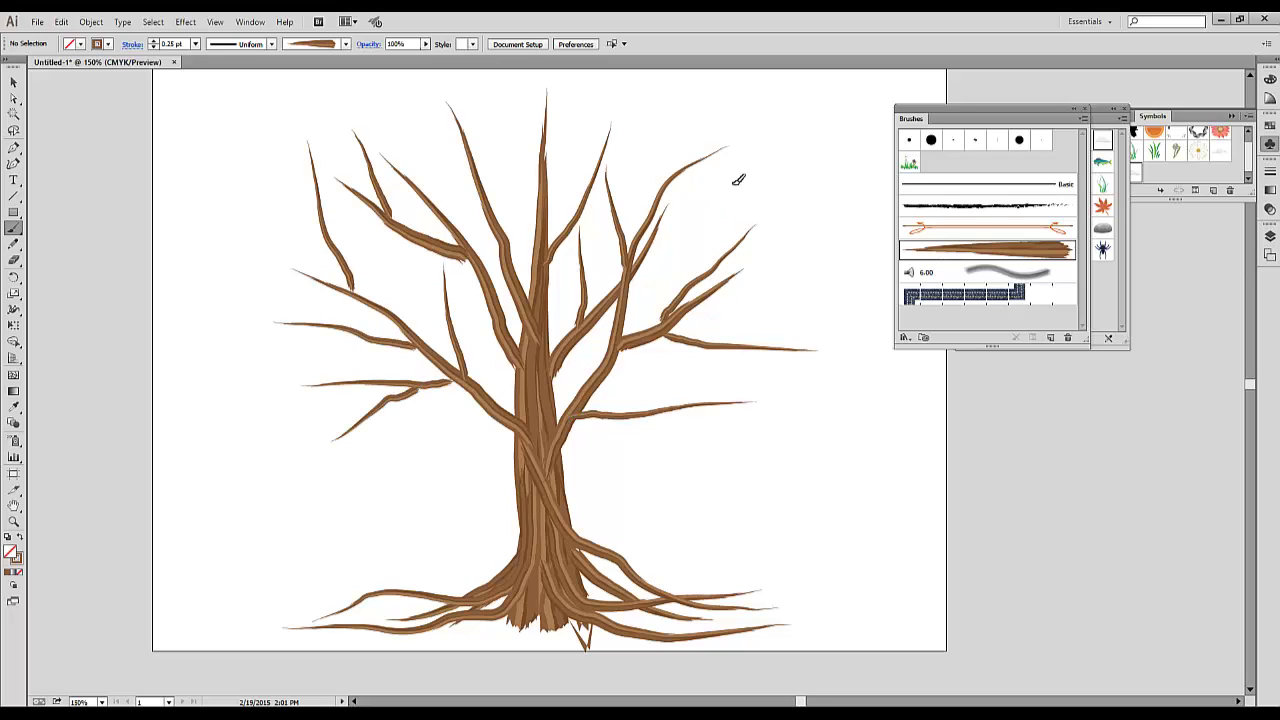
drag(746, 178, 656, 198)
- Move the loosely attached branches and twigs slightly so their bases meet the limbs and trunk they grow from
click(14, 83)
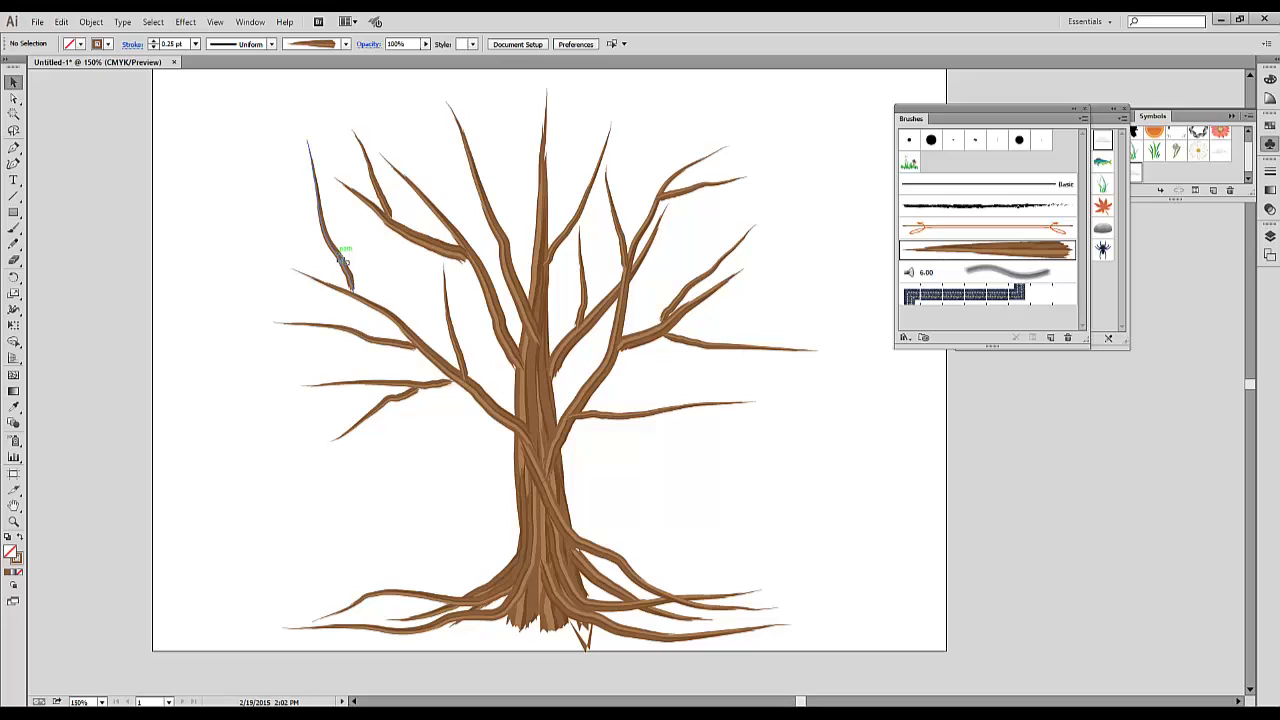
drag(340, 258, 351, 267)
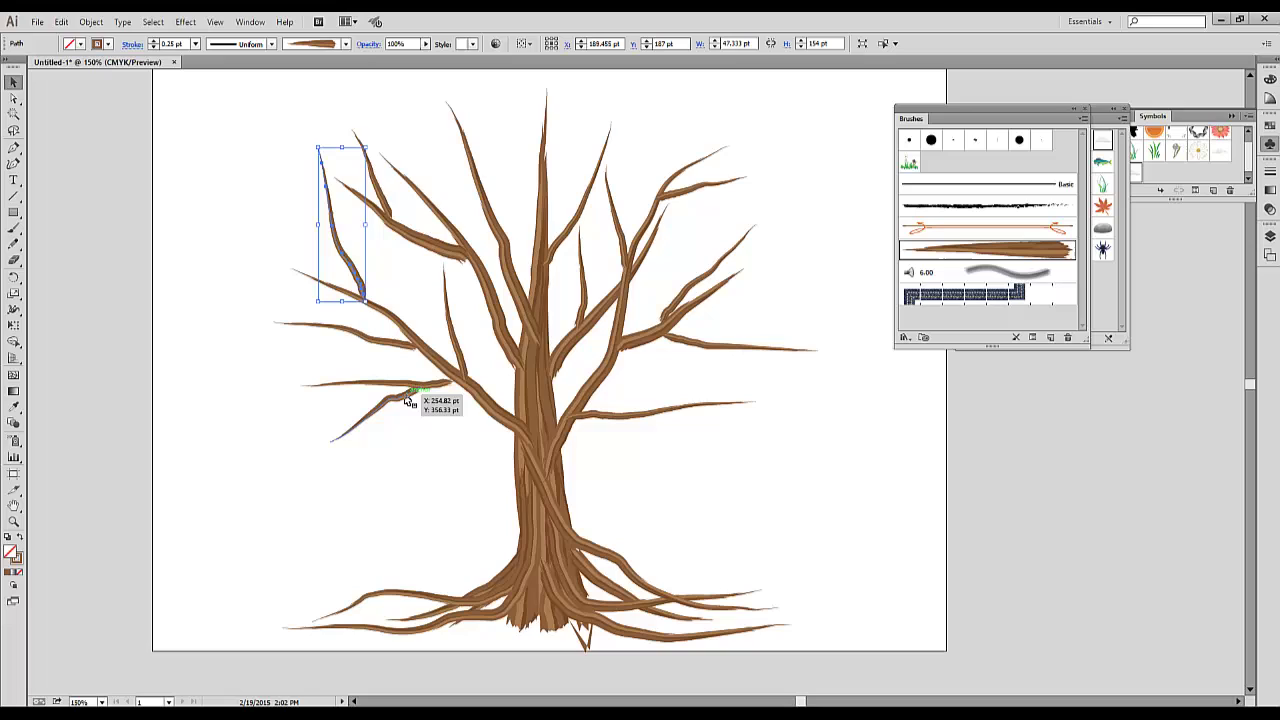
click(410, 400)
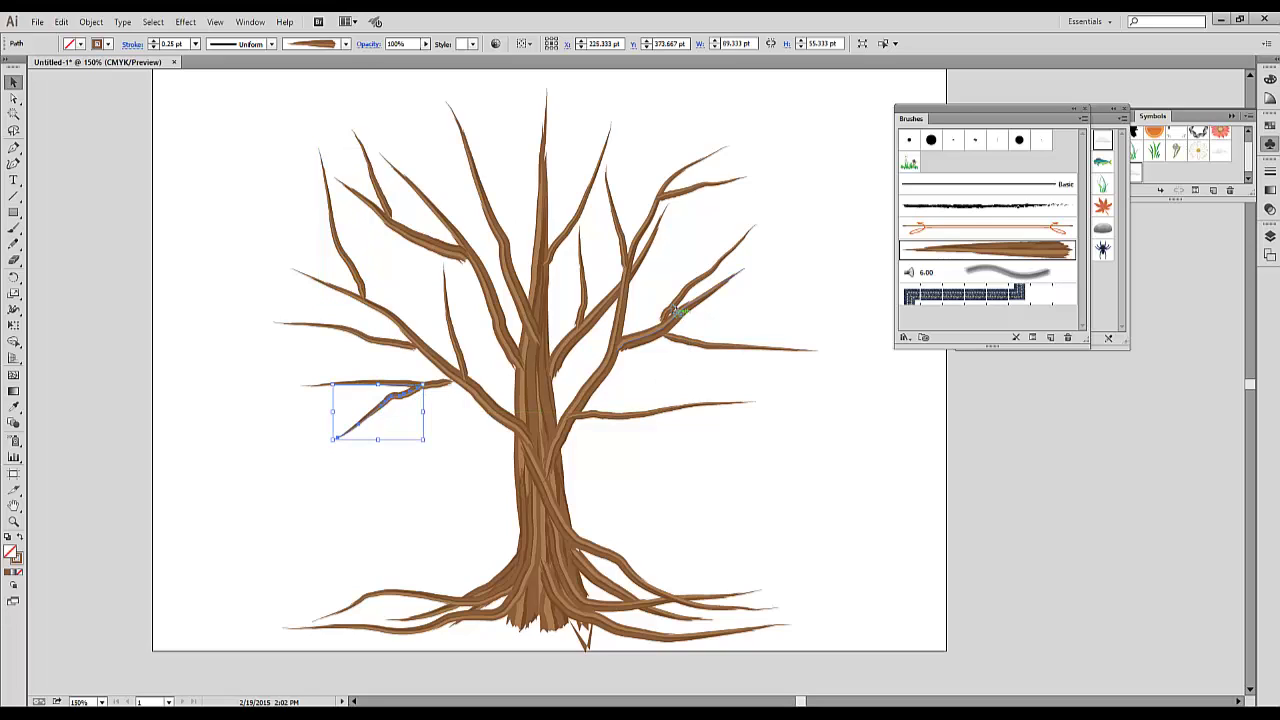
drag(678, 297, 664, 307)
drag(637, 350, 516, 355)
drag(449, 256, 457, 257)
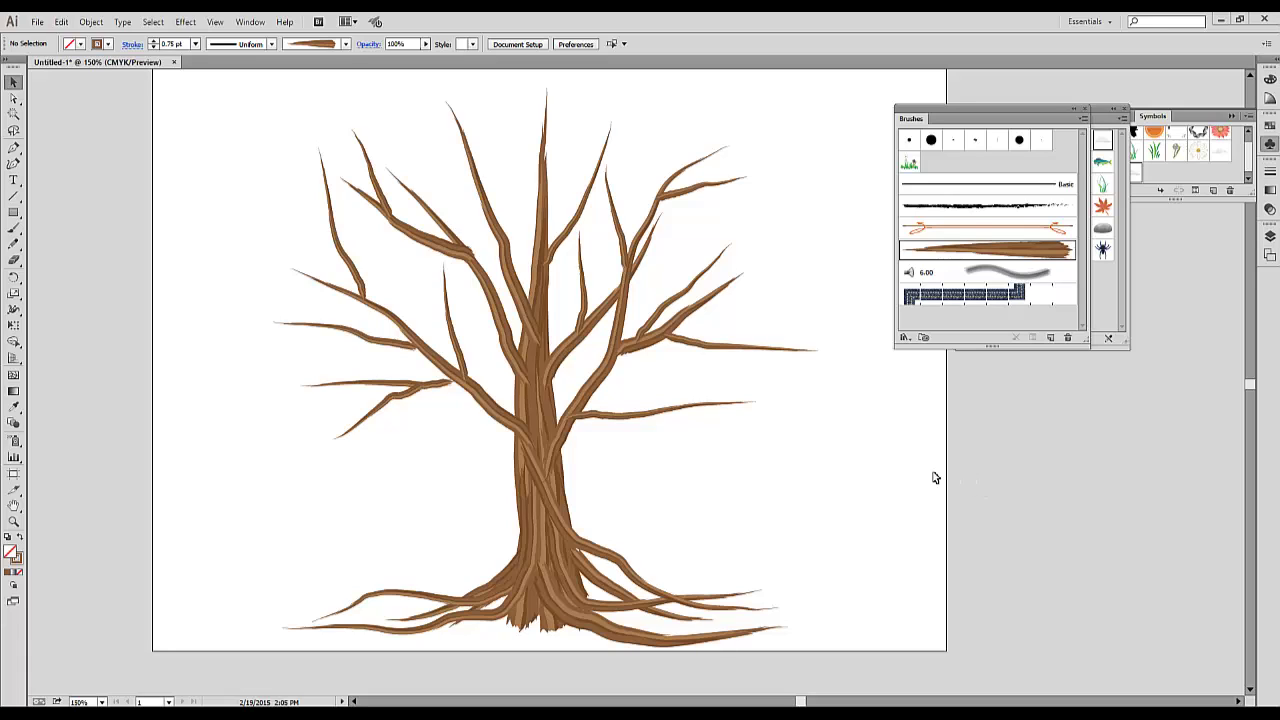
- Lock the tree's Layer 1 and add a new layer beneath it in the Layers panel
click(250, 22)
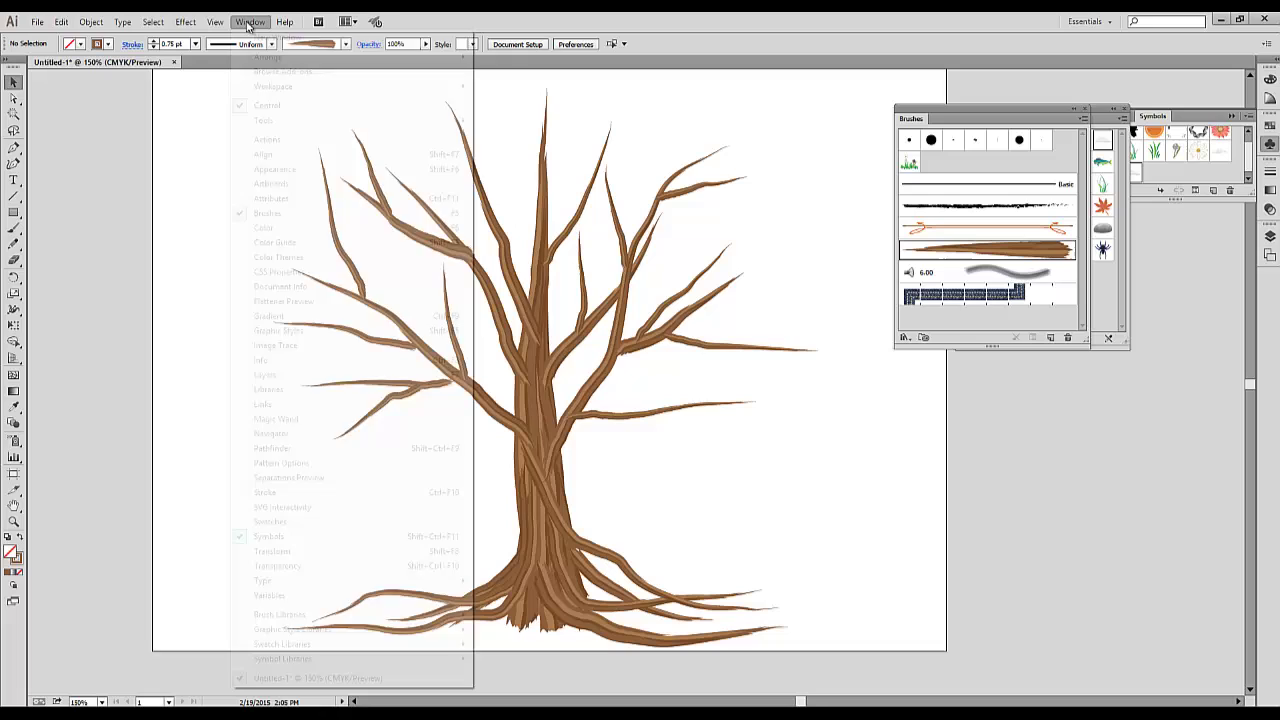
click(273, 374)
drag(1112, 227, 912, 383)
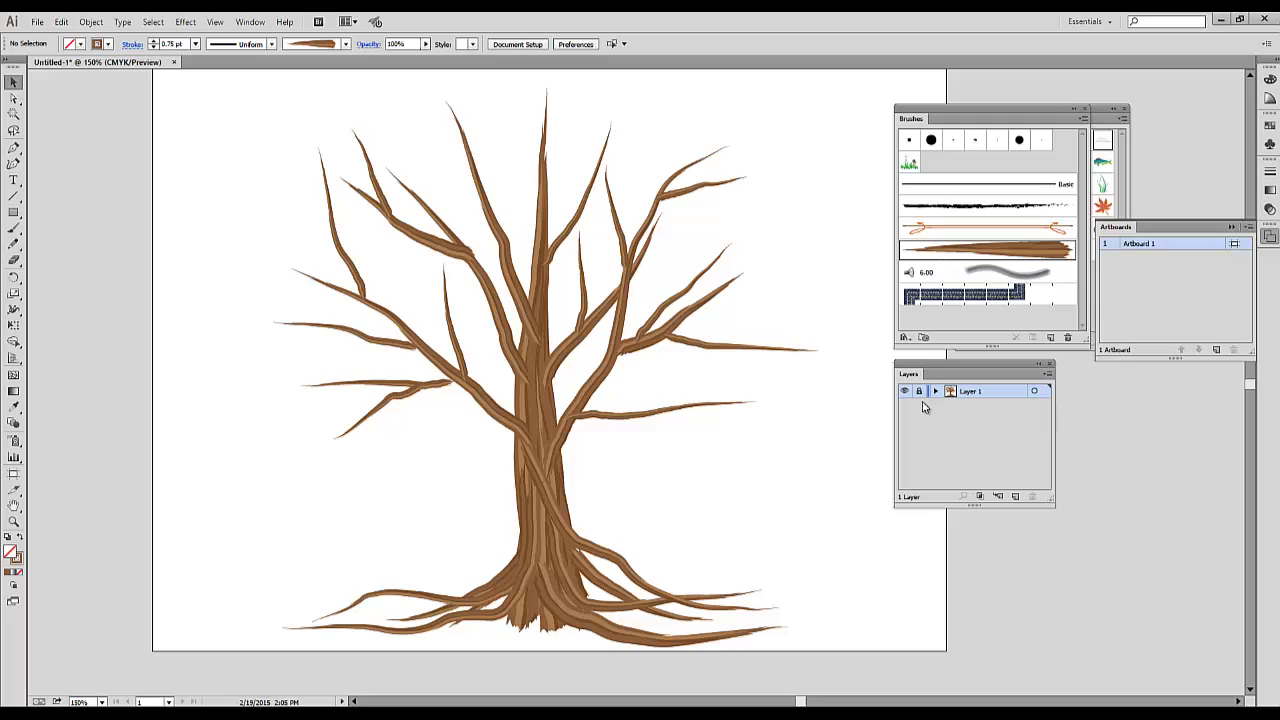
click(1016, 499)
drag(991, 397, 991, 417)
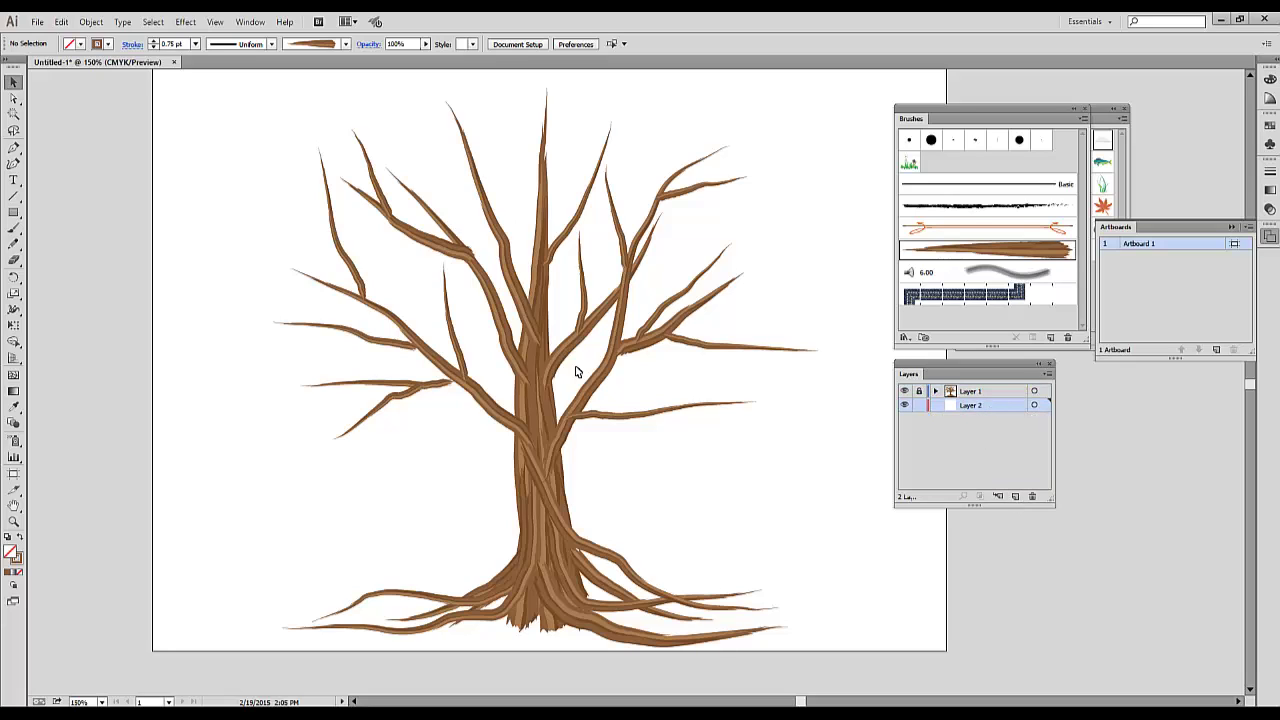
- Draw a background rectangle of about 787 x 537 pt on Layer 2, from the artboard's upper edge down to the roots
click(14, 211)
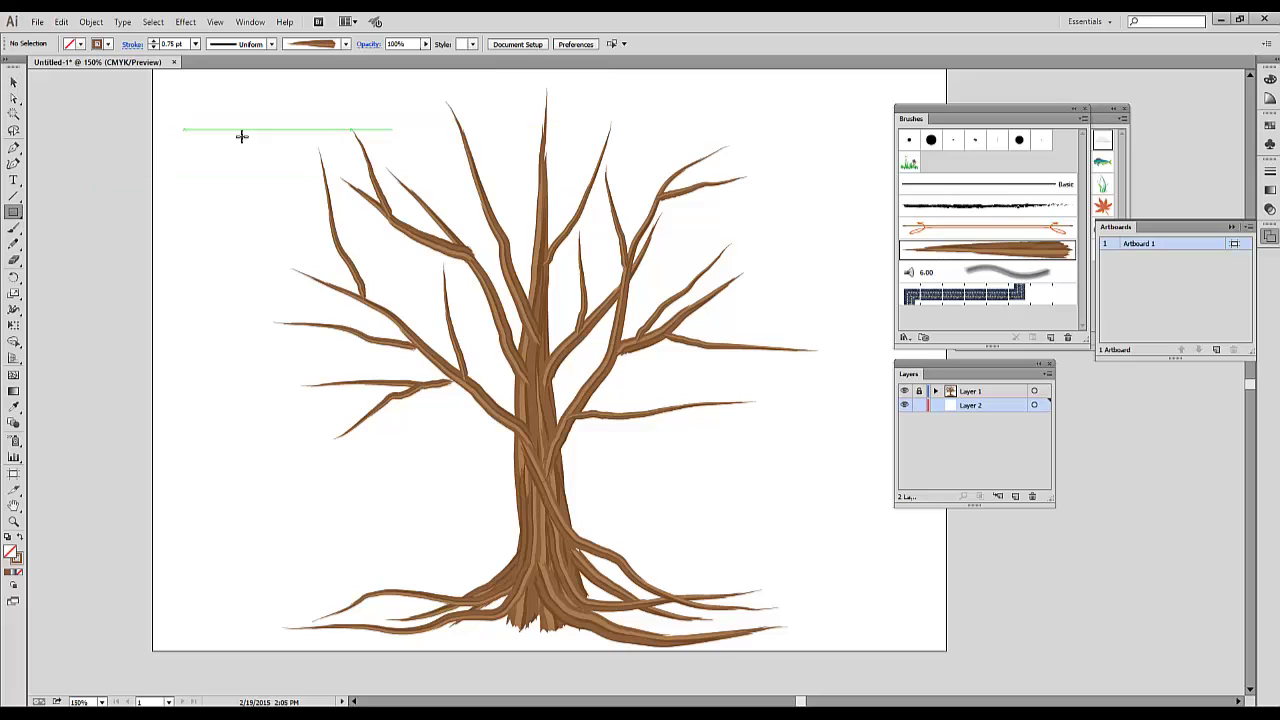
drag(203, 140, 172, 167)
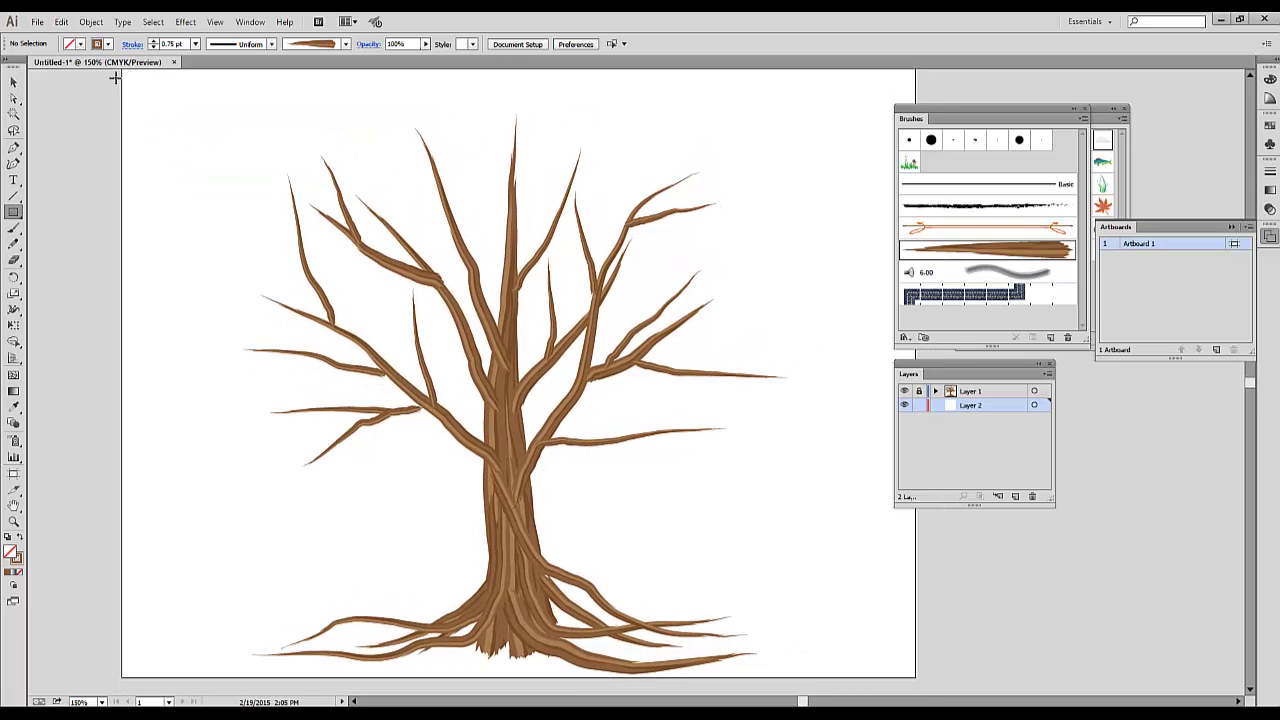
drag(125, 71, 912, 608)
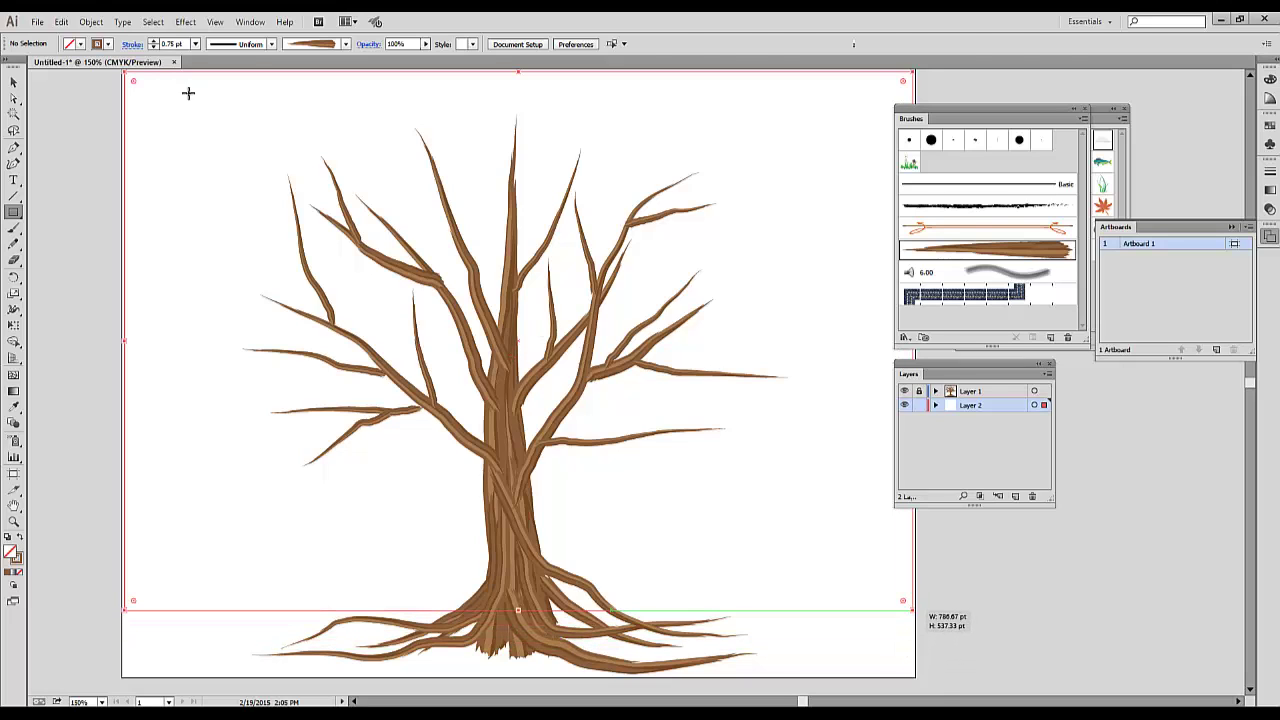
- Fill the large background rectangle with cyan blue and set its stroke to none
click(81, 43)
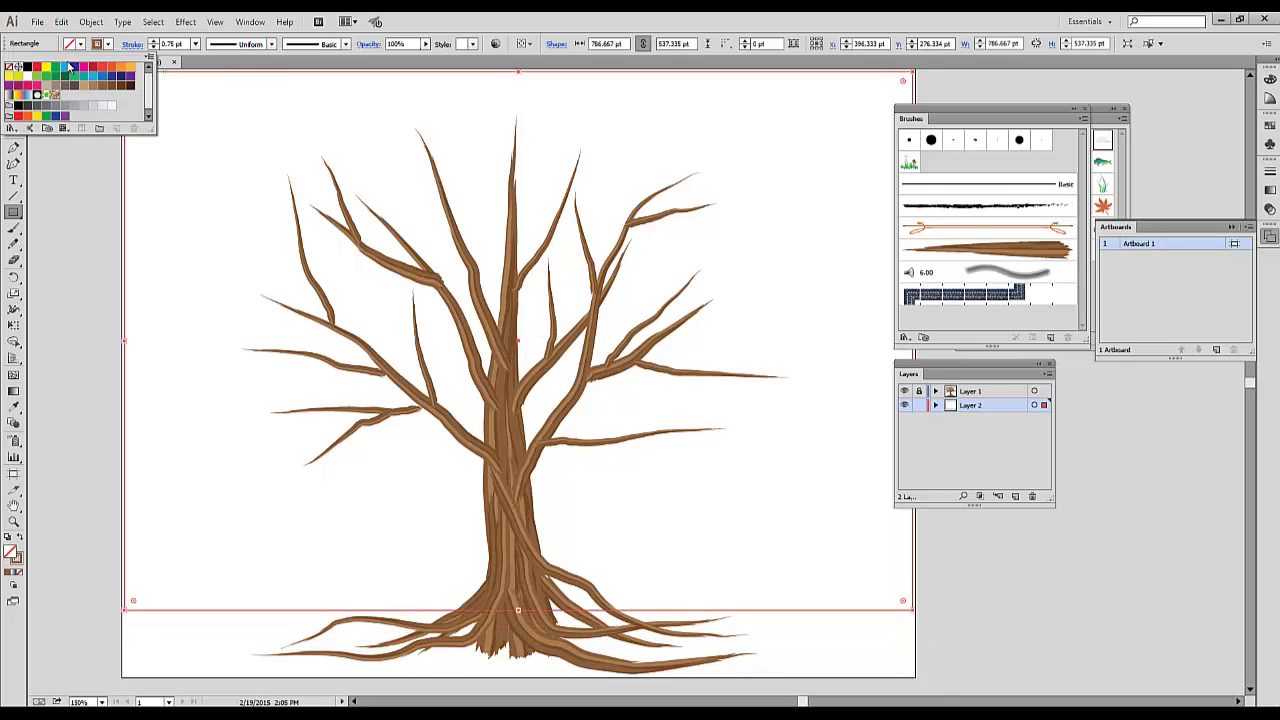
click(65, 66)
click(9, 66)
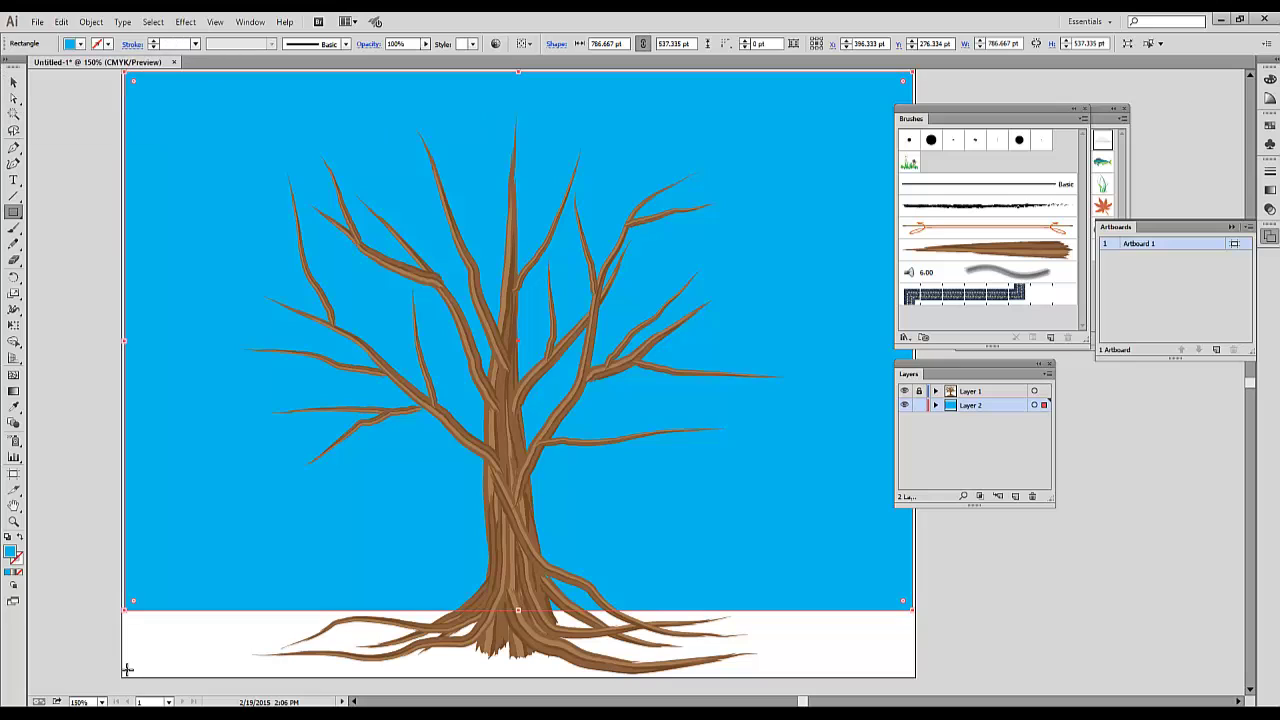
- Draw a ground rectangle of about 787 x 69 pt along the artboard's lower edge and fill it with green
mouse_move(126, 671)
mouse_down()
mouse_move(477, 609)
mouse_move(912, 602)
mouse_up()
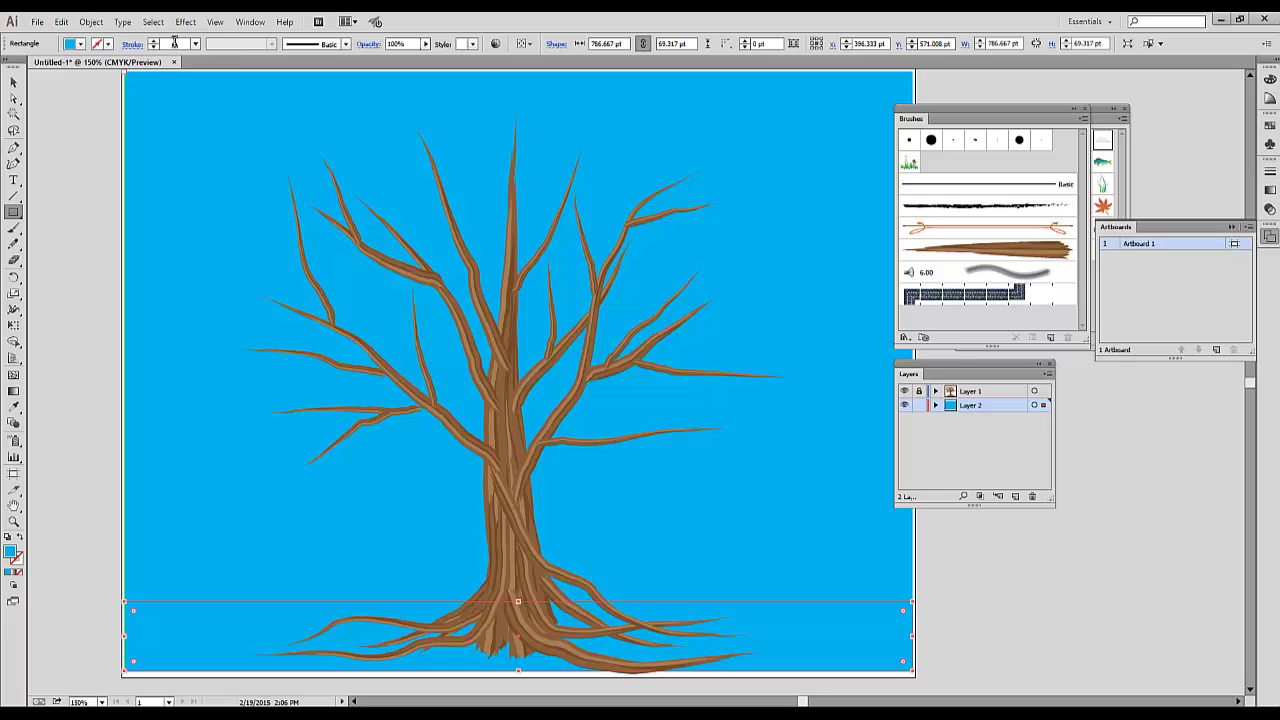
click(81, 44)
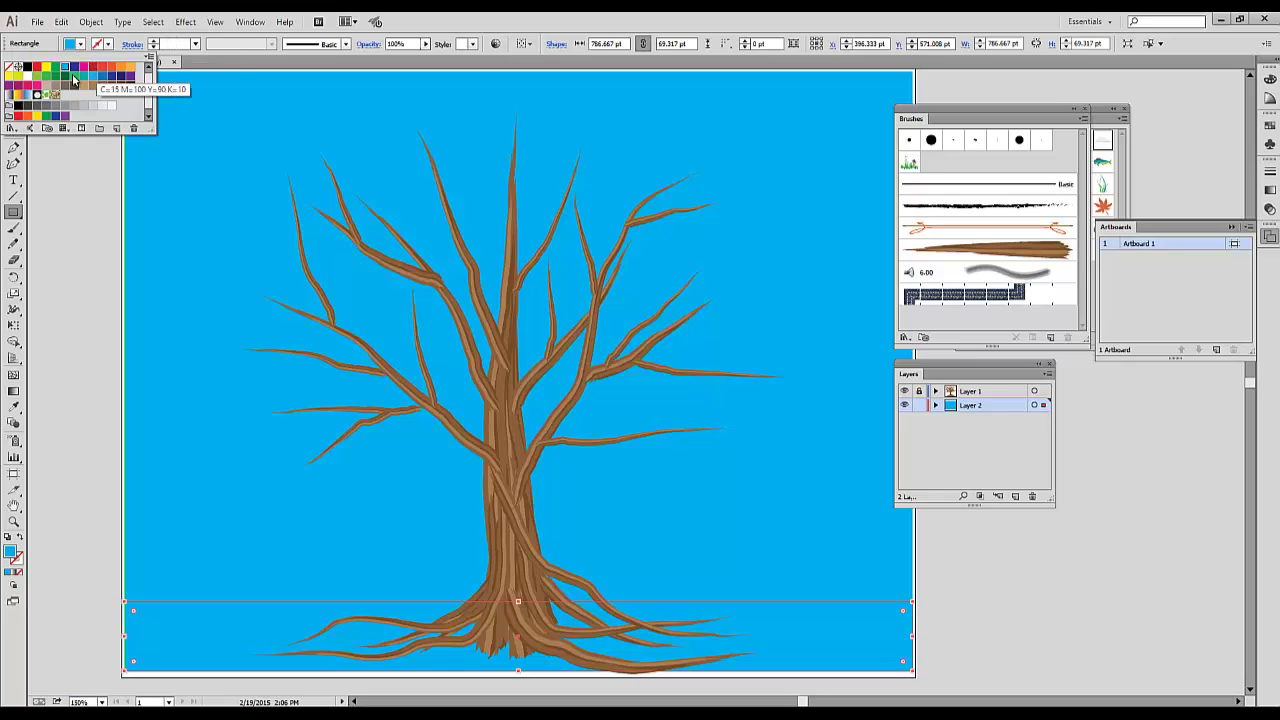
click(68, 207)
key(v)
click(68, 207)
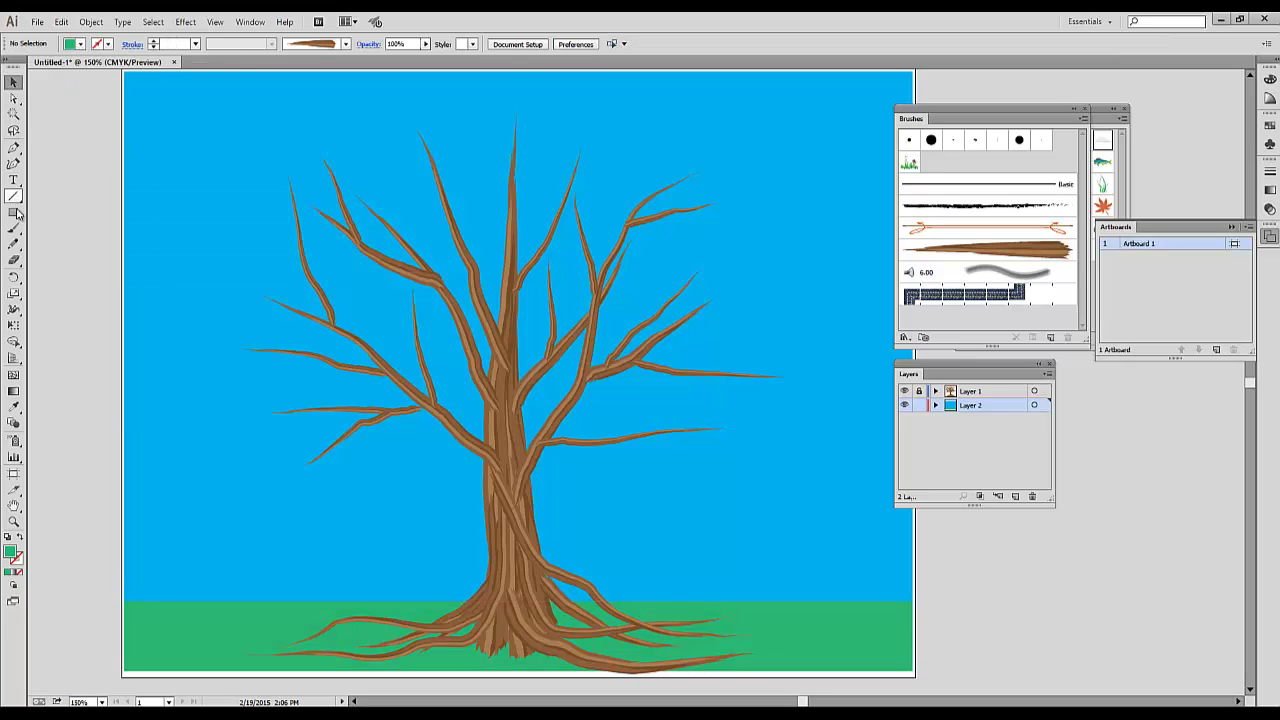
- Create a round point bristle brush with size 9.33 mm, bristle length 198%, density 21%, thickness 68%, paint opacity 35% and stiffness 15%
click(15, 229)
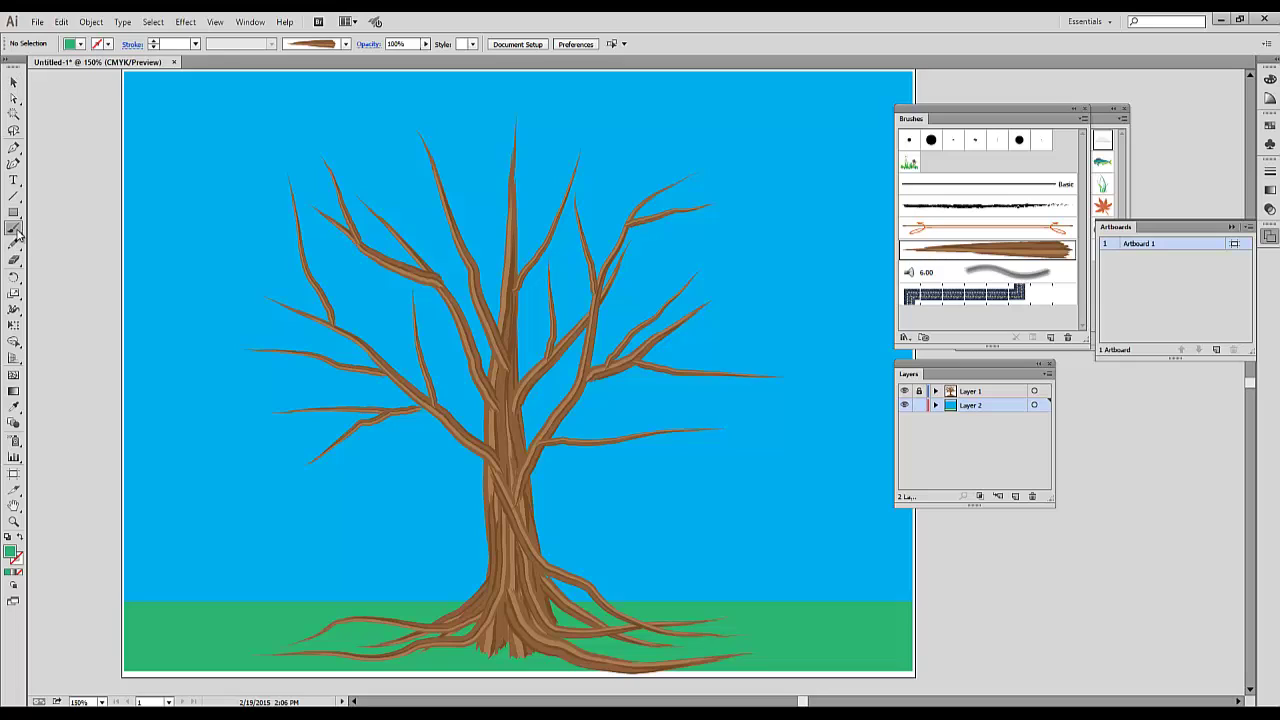
click(1083, 120)
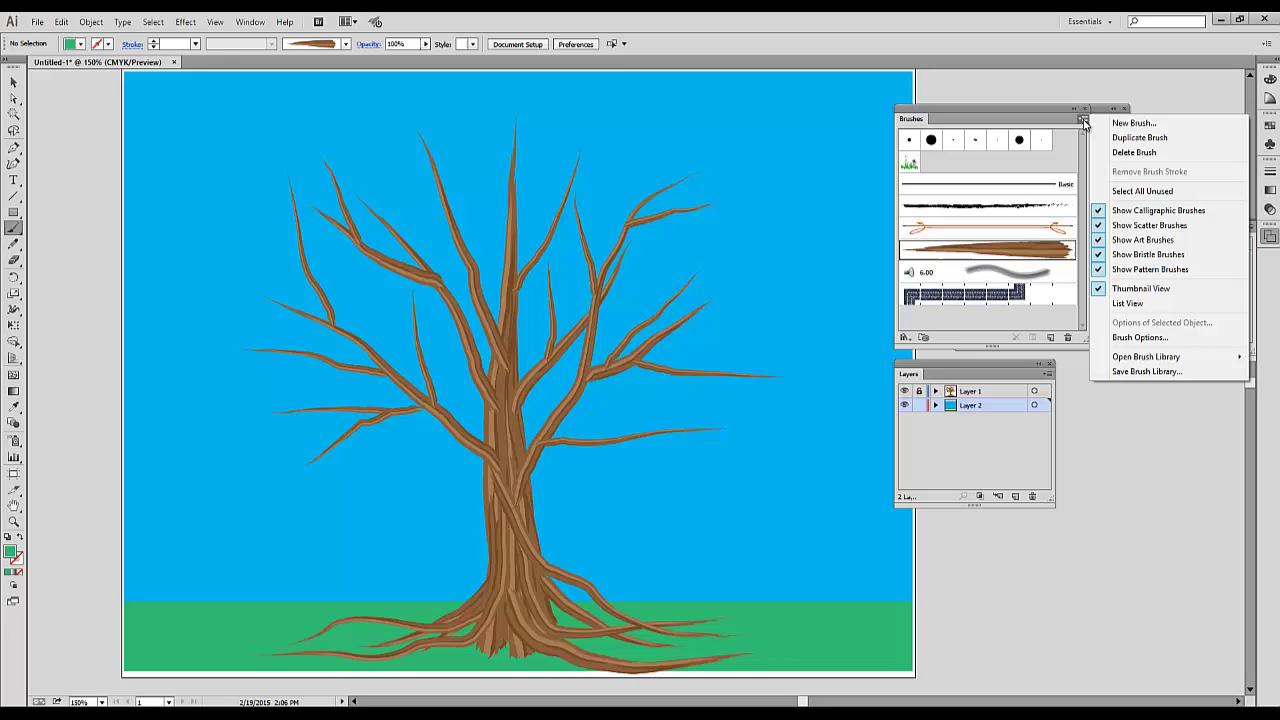
click(1135, 123)
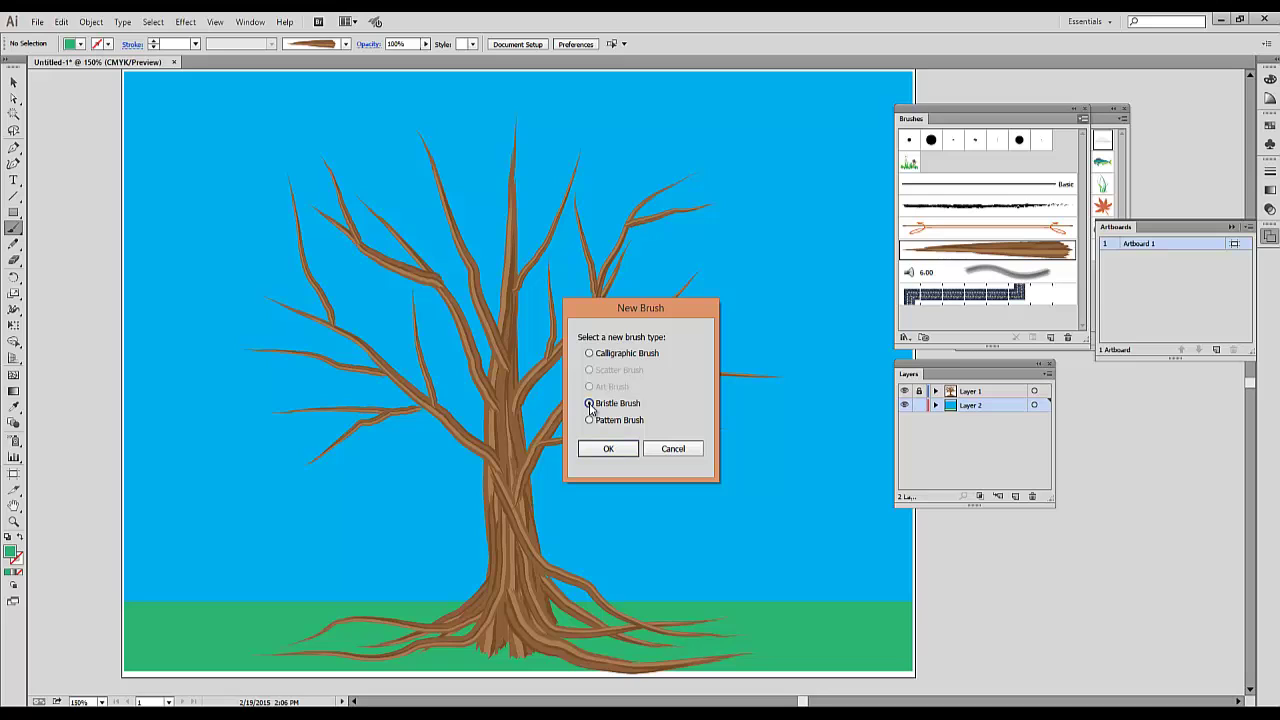
click(612, 449)
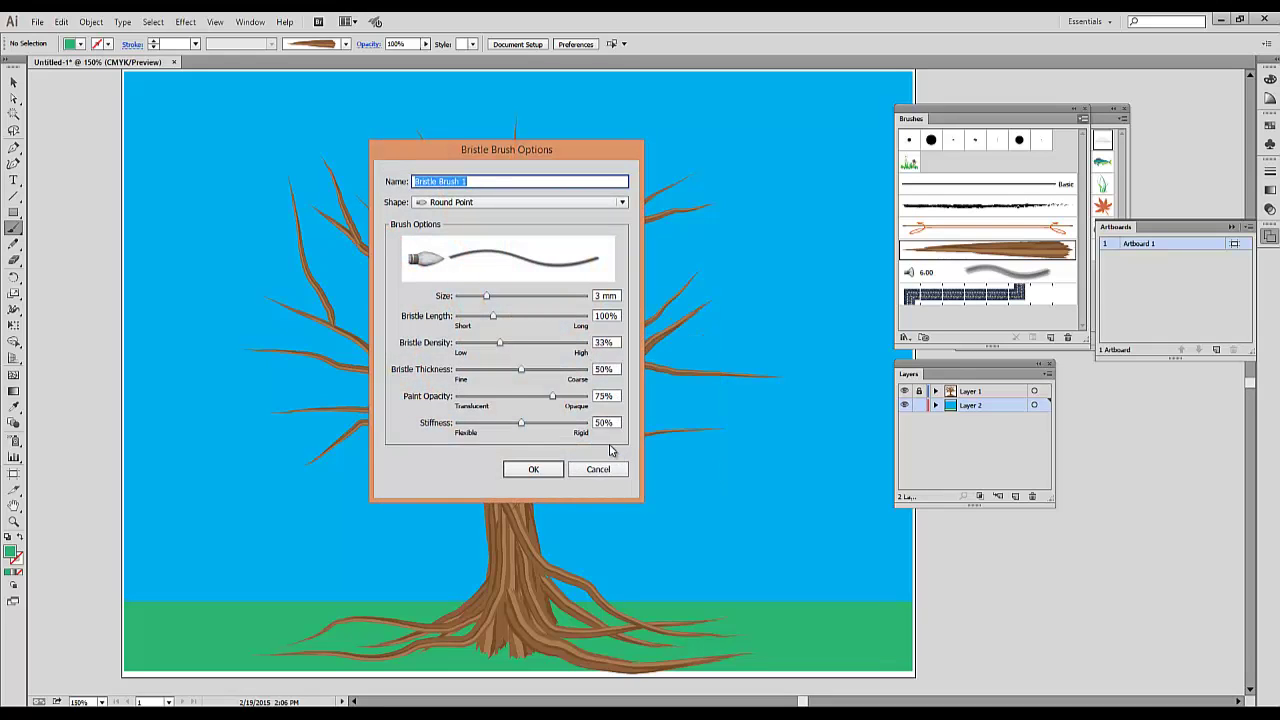
drag(679, 289, 703, 288)
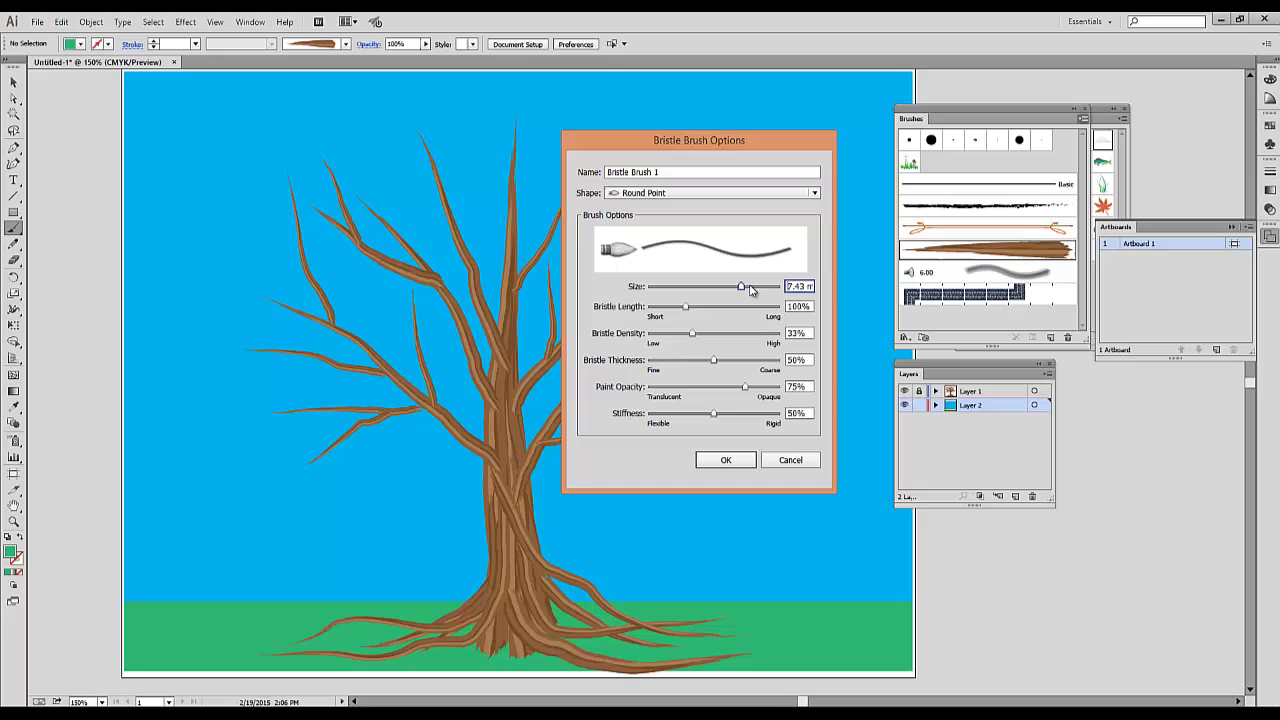
drag(750, 290, 769, 293)
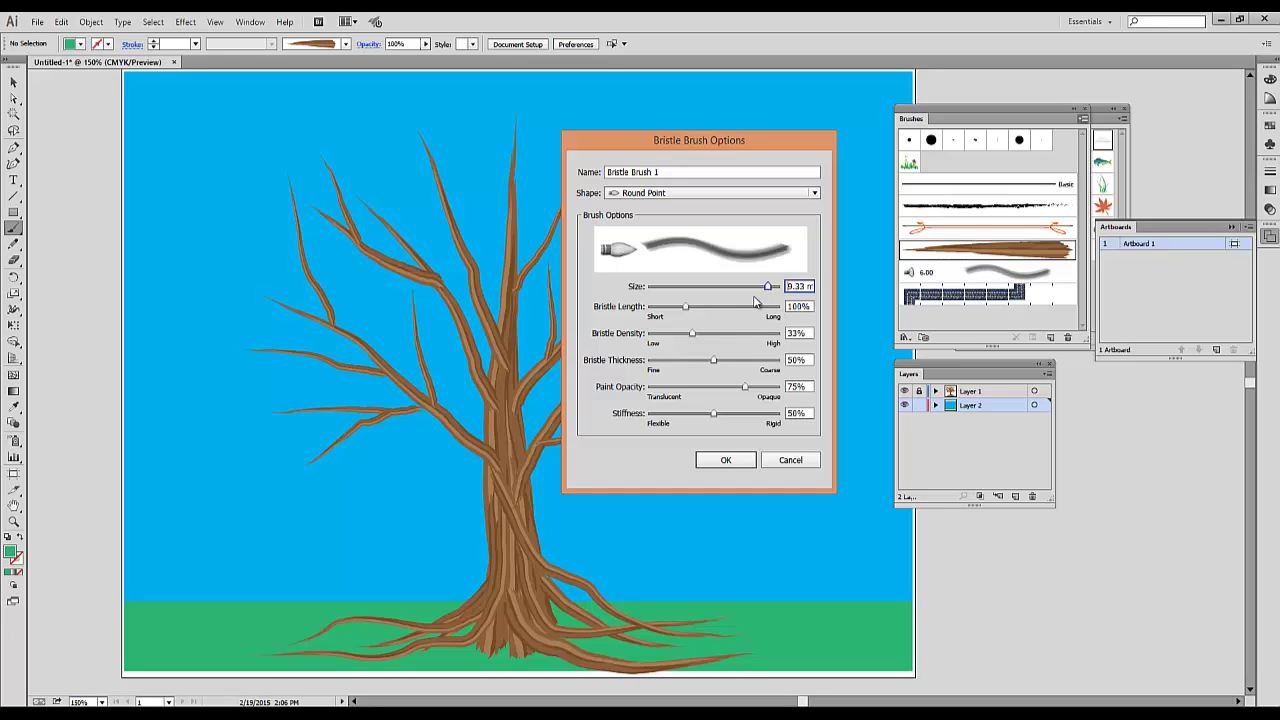
mouse_move(686, 307)
mouse_down()
mouse_move(730, 310)
mouse_move(677, 336)
mouse_move(737, 362)
mouse_move(710, 389)
mouse_up()
click(745, 388)
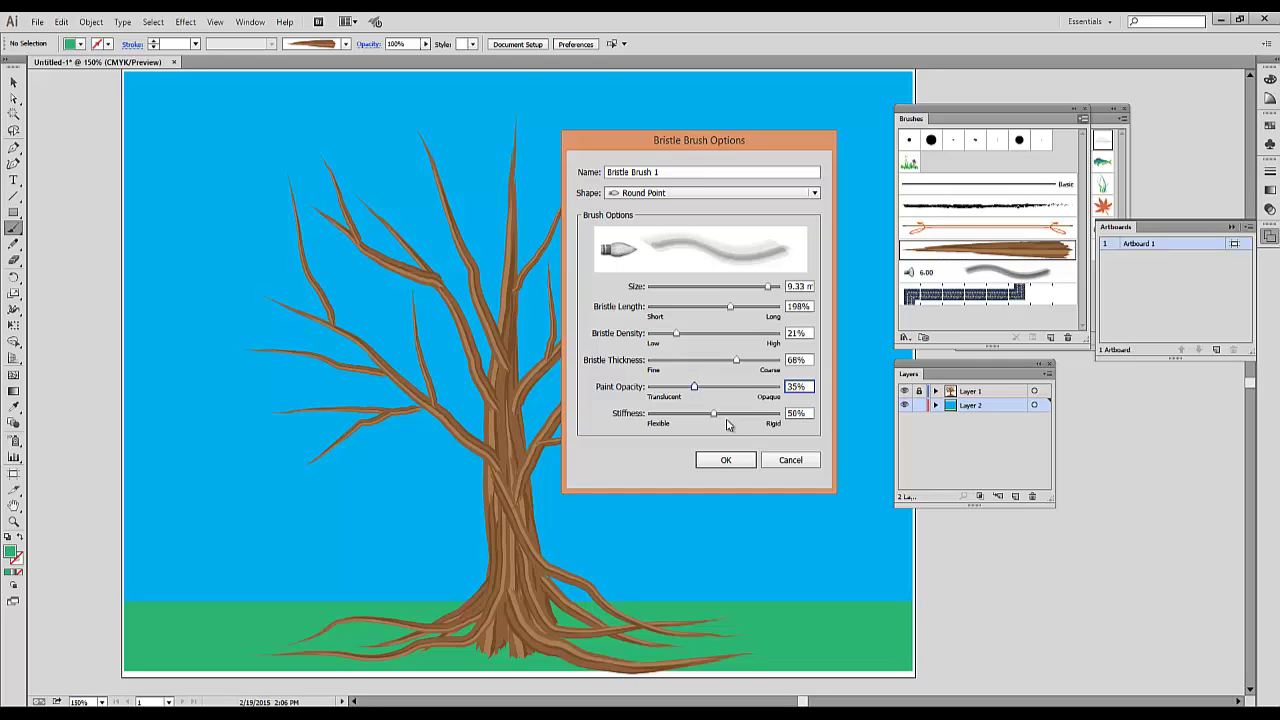
mouse_move(713, 414)
mouse_down()
mouse_move(745, 420)
mouse_move(692, 422)
mouse_move(753, 424)
mouse_move(677, 421)
mouse_up()
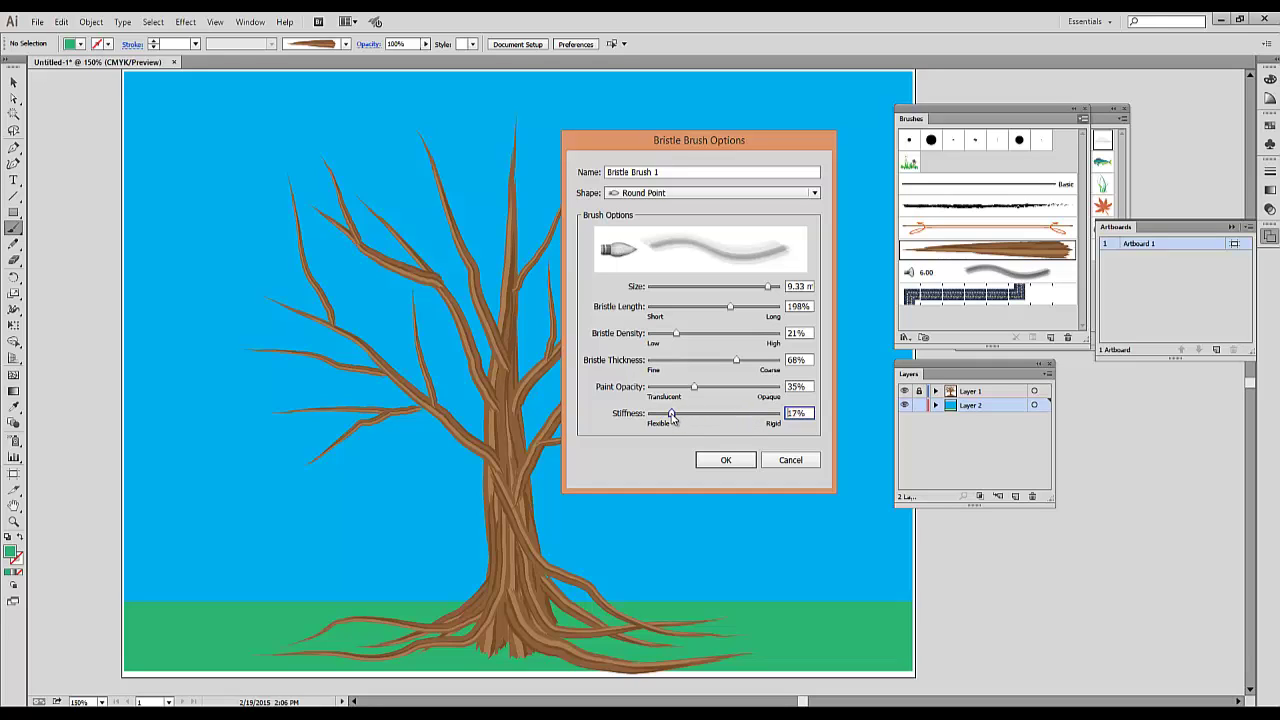
drag(669, 418, 670, 420)
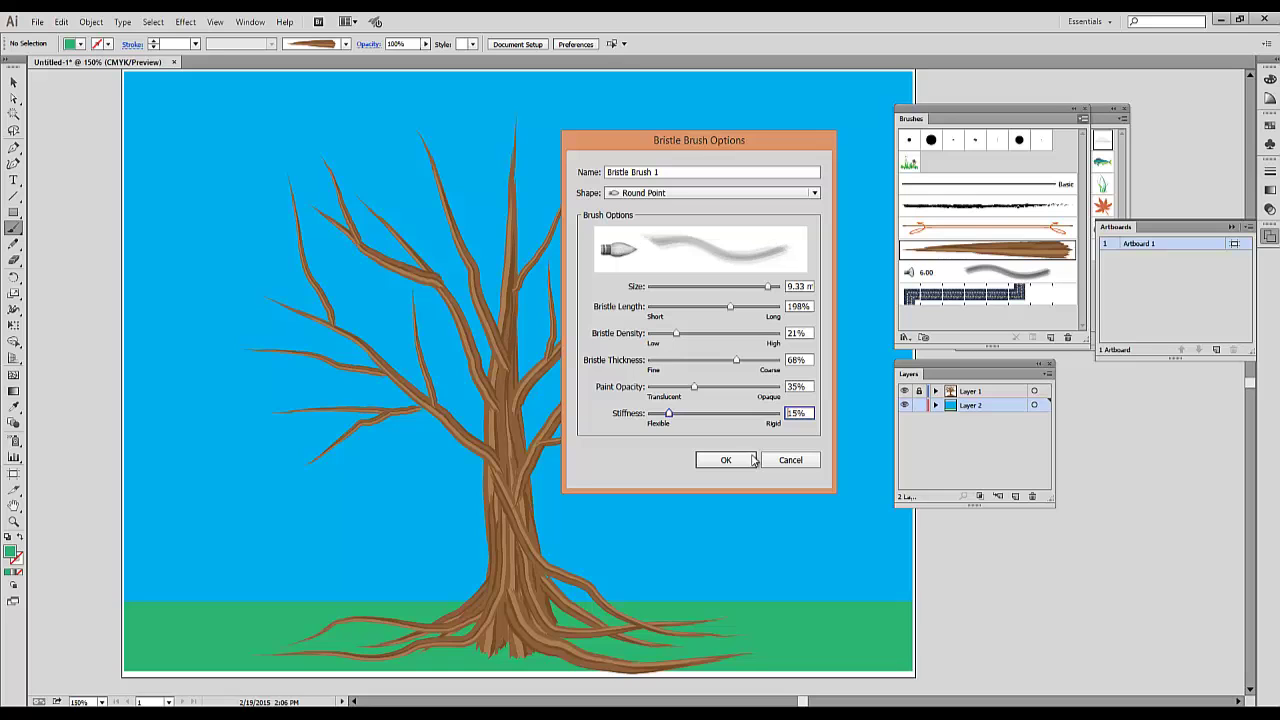
click(728, 460)
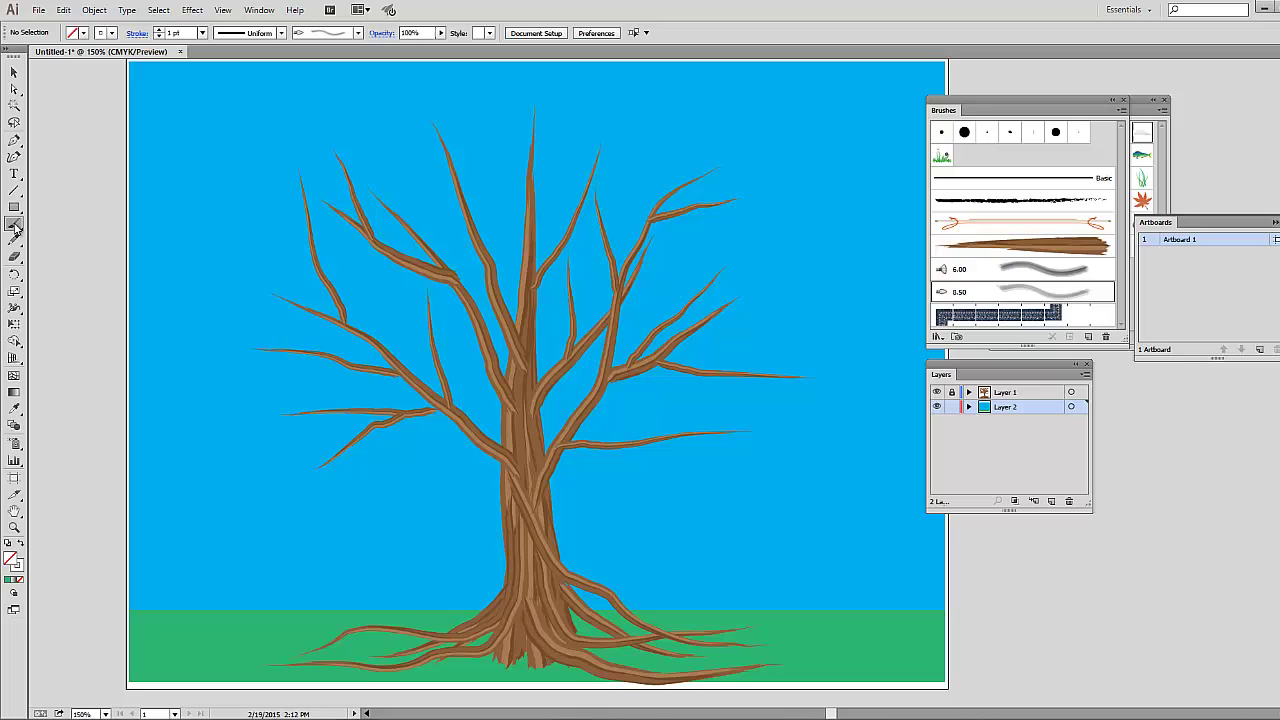
- Set the stroke weight to 2 pt and paint wispy white cloud streaks across the upper half of the sky with the Paintbrush tool
click(13, 228)
click(112, 33)
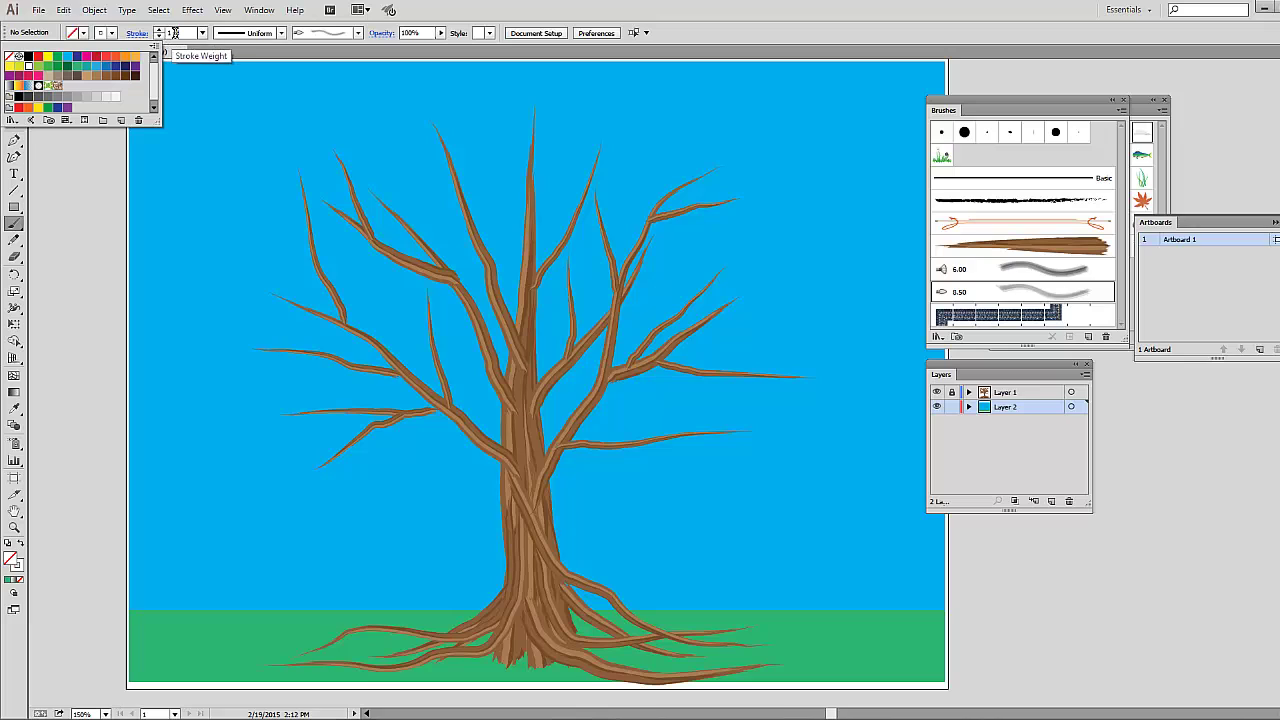
click(163, 36)
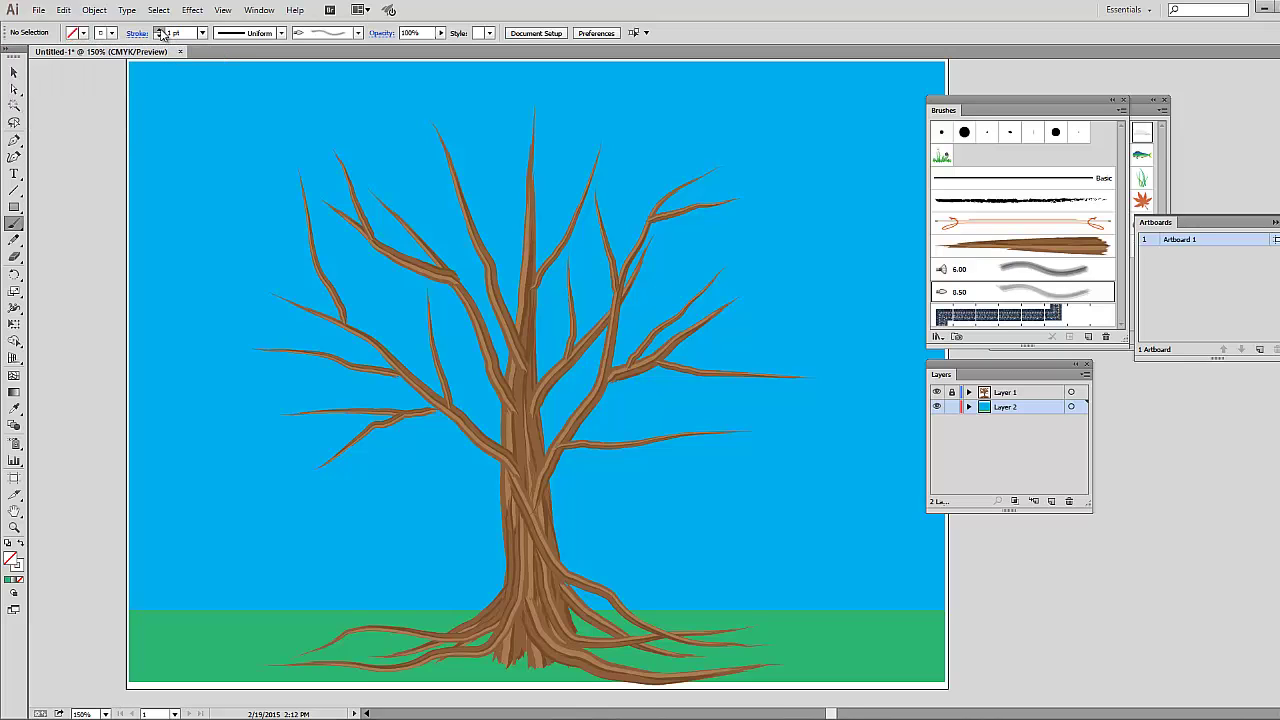
drag(212, 234, 520, 278)
drag(440, 224, 692, 234)
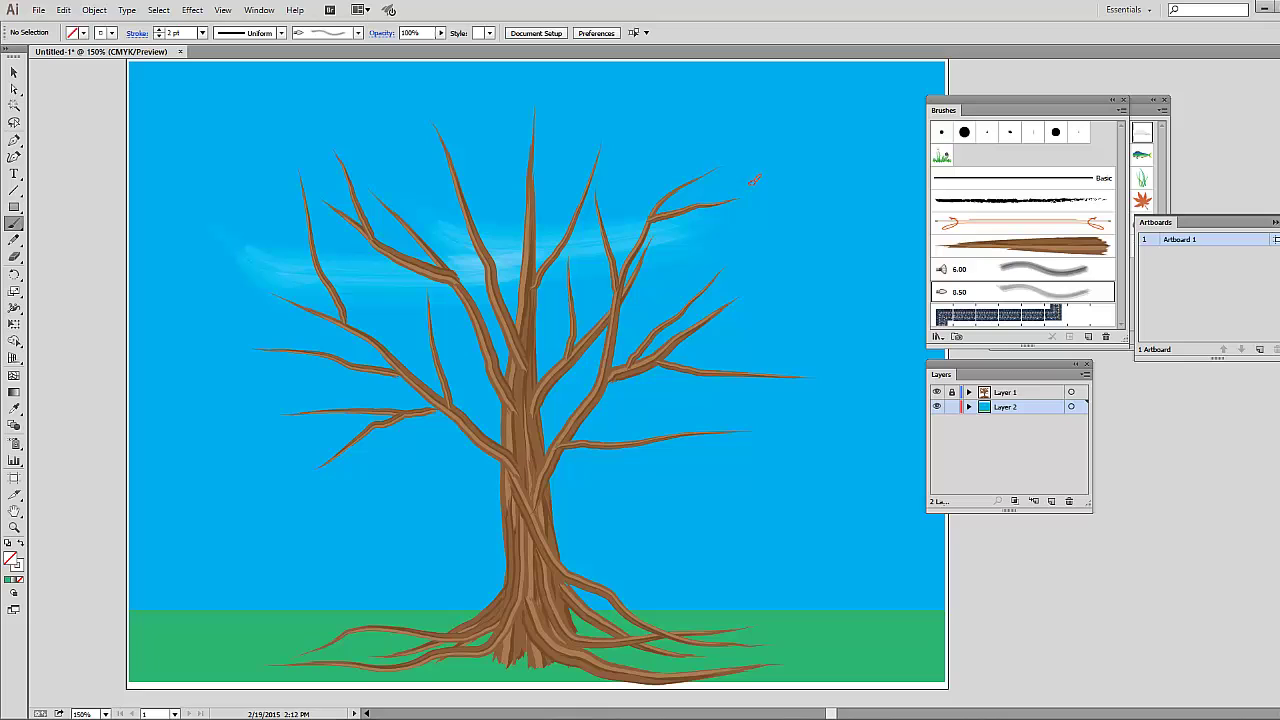
drag(755, 177, 285, 188)
drag(795, 188, 285, 188)
drag(918, 226, 450, 250)
drag(797, 186, 460, 262)
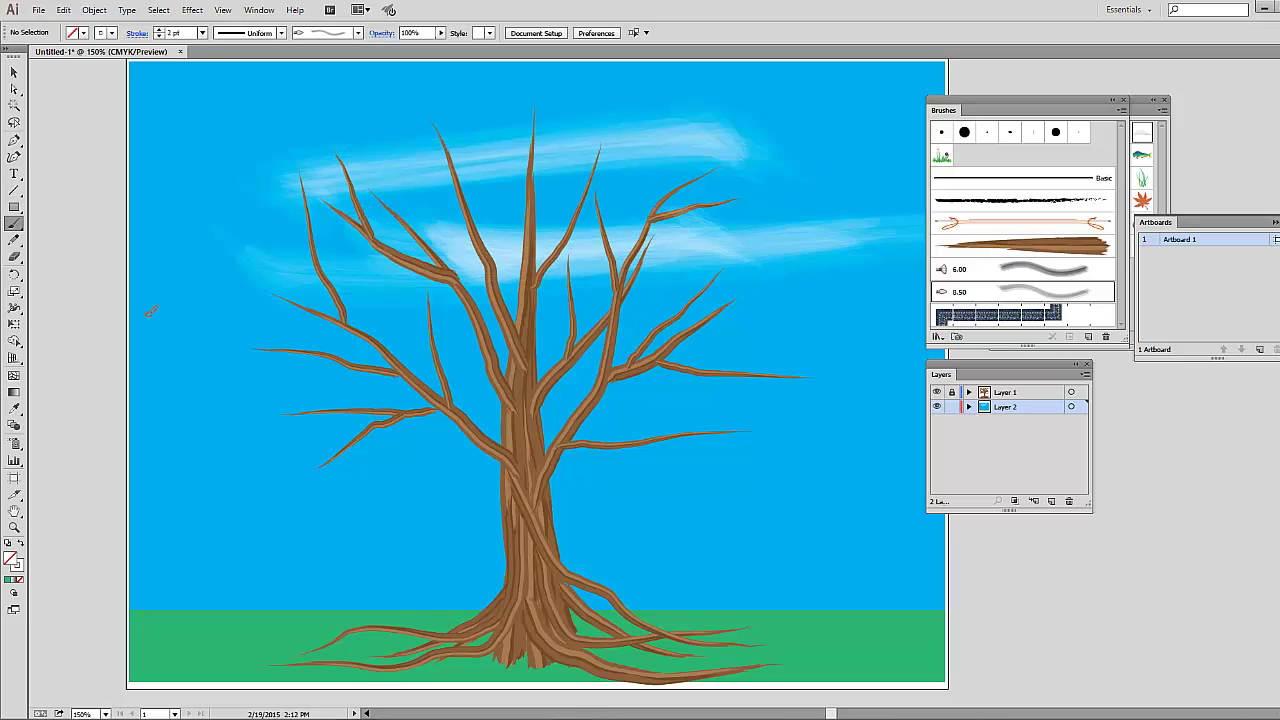
drag(151, 309, 640, 232)
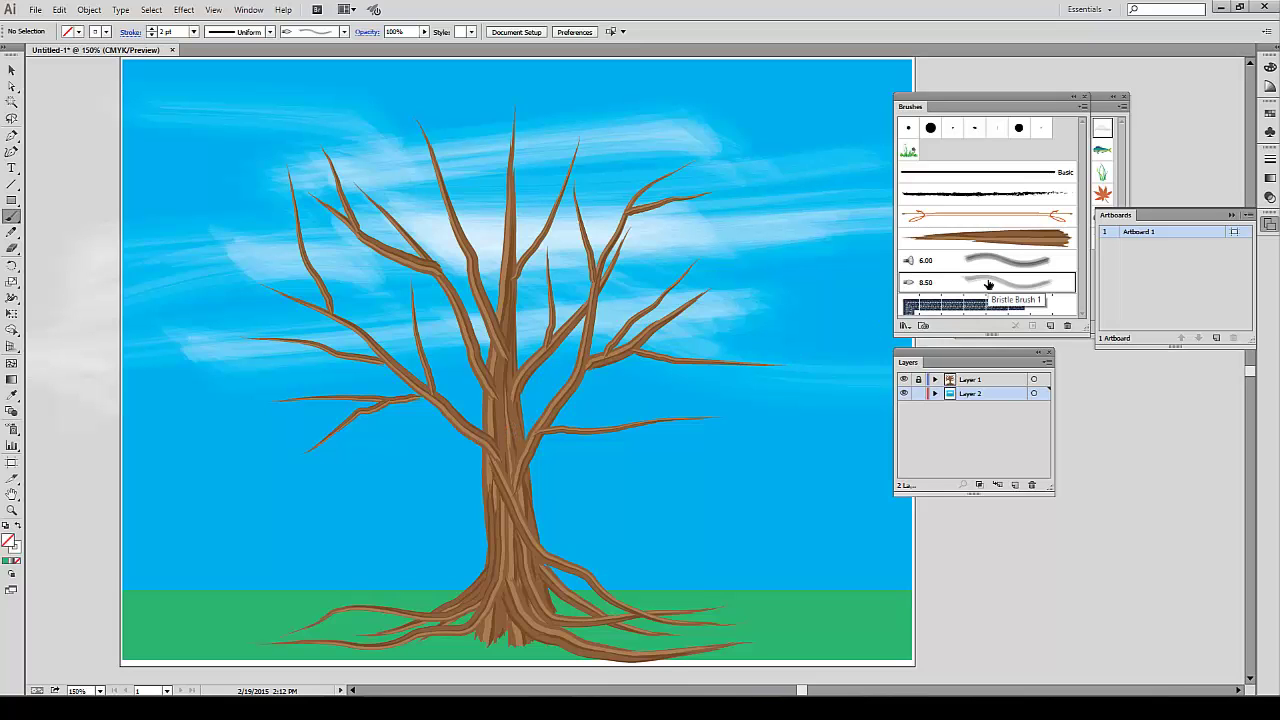
- Edit Bristle Brush 1 to size 8.79 mm, bristle length 187% and paint opacity 24%, and apply the changes to the existing strokes
double_click(988, 285)
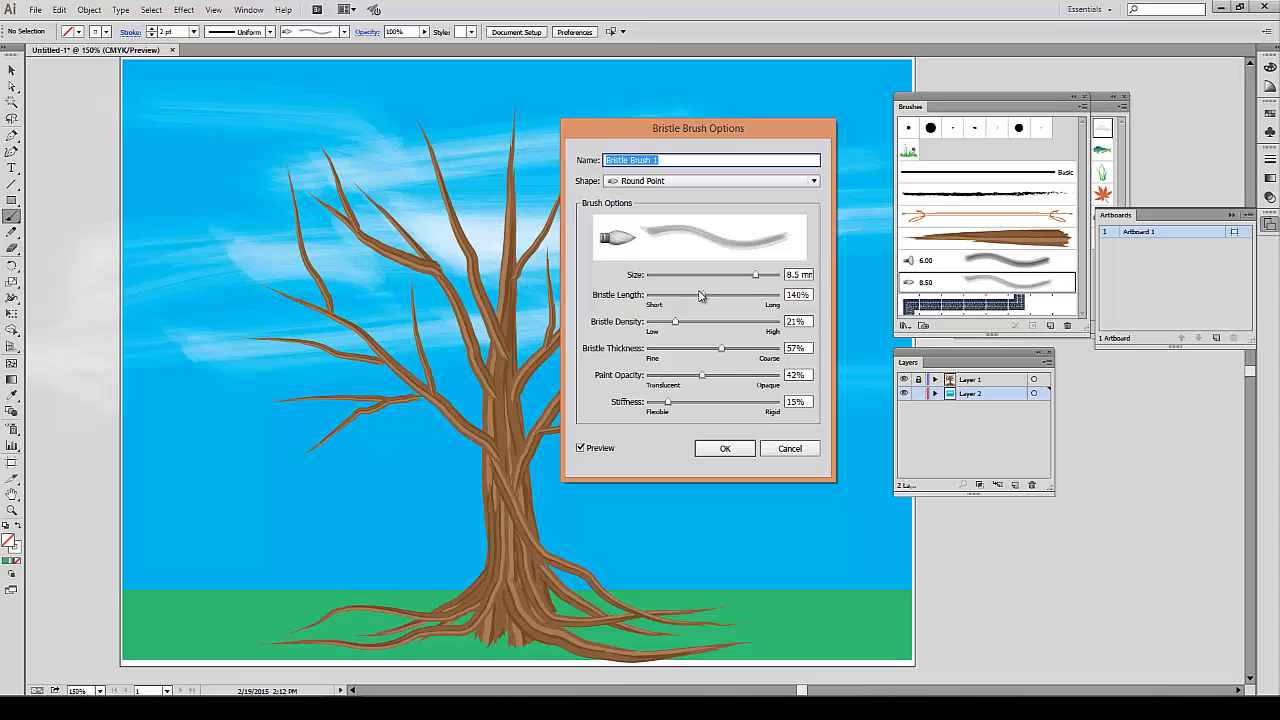
drag(753, 279, 759, 278)
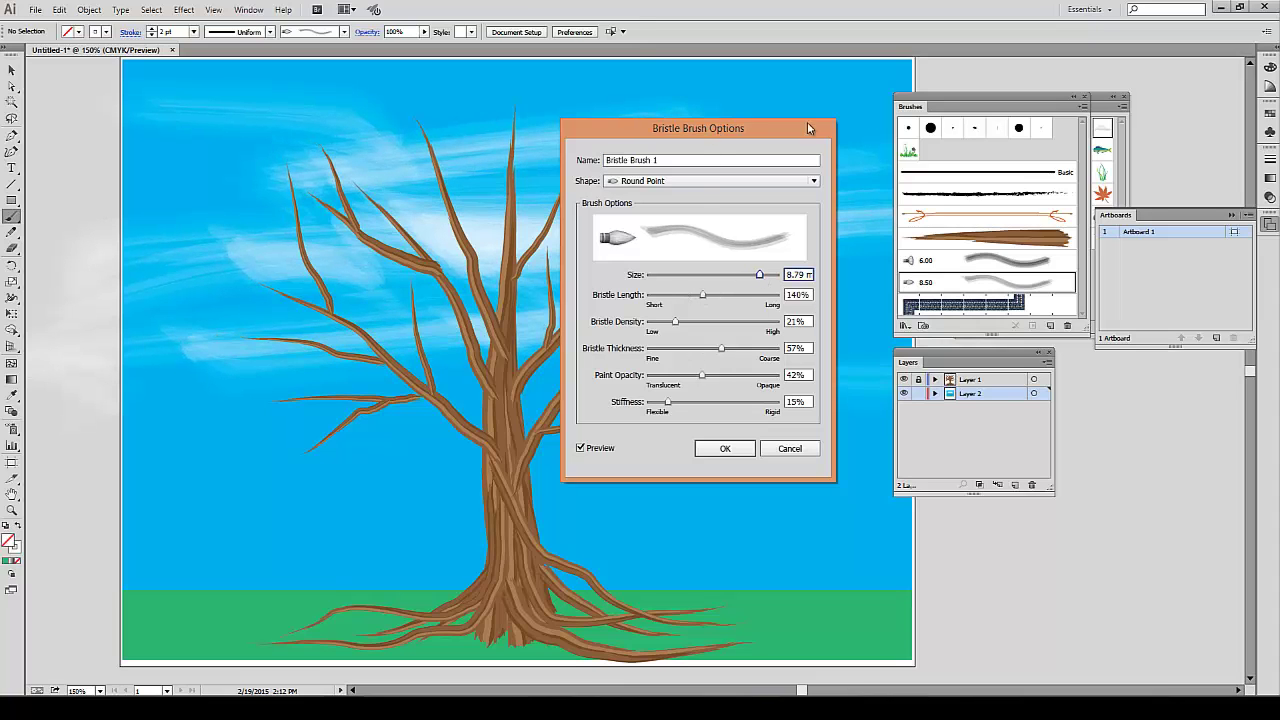
drag(808, 128, 1005, 114)
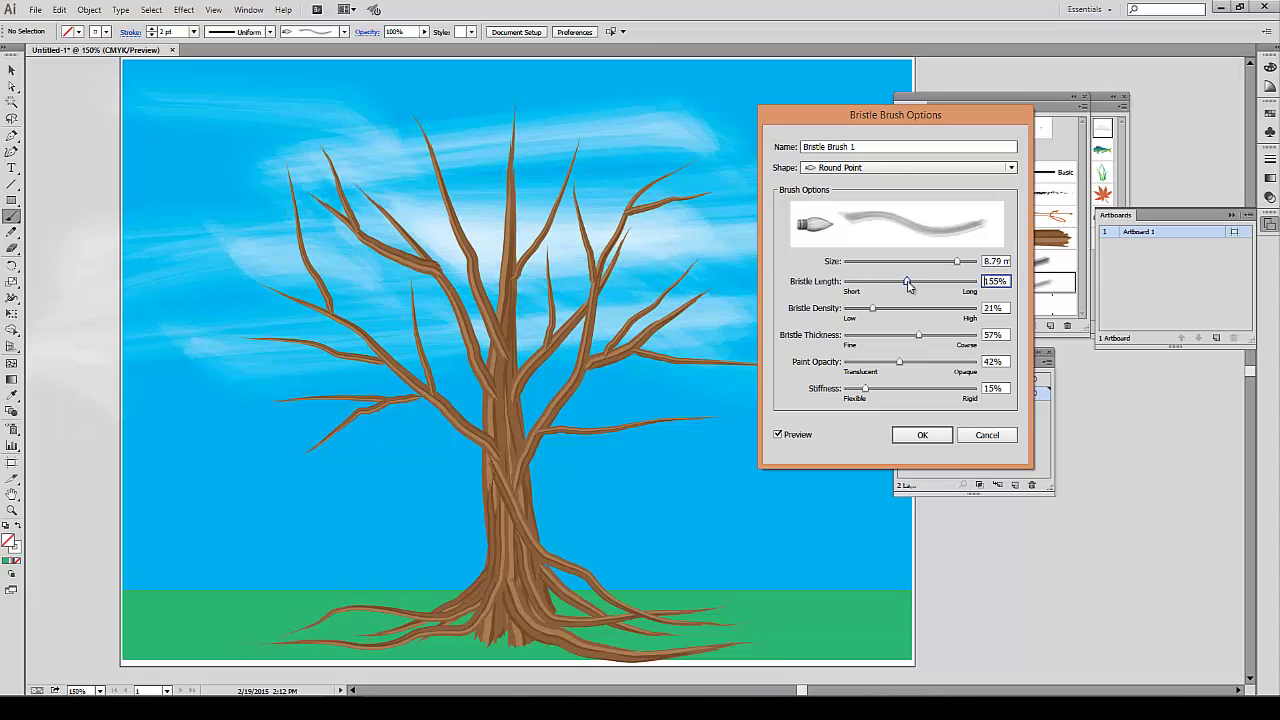
drag(898, 284, 925, 284)
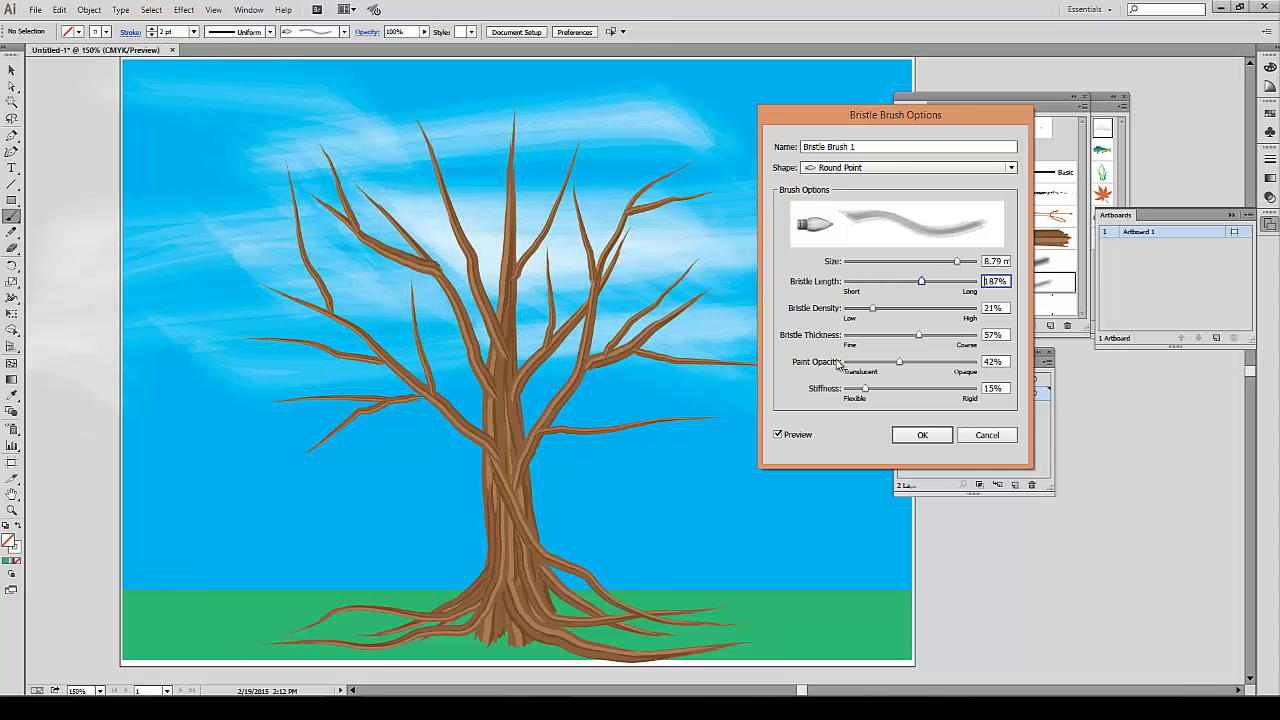
click(877, 363)
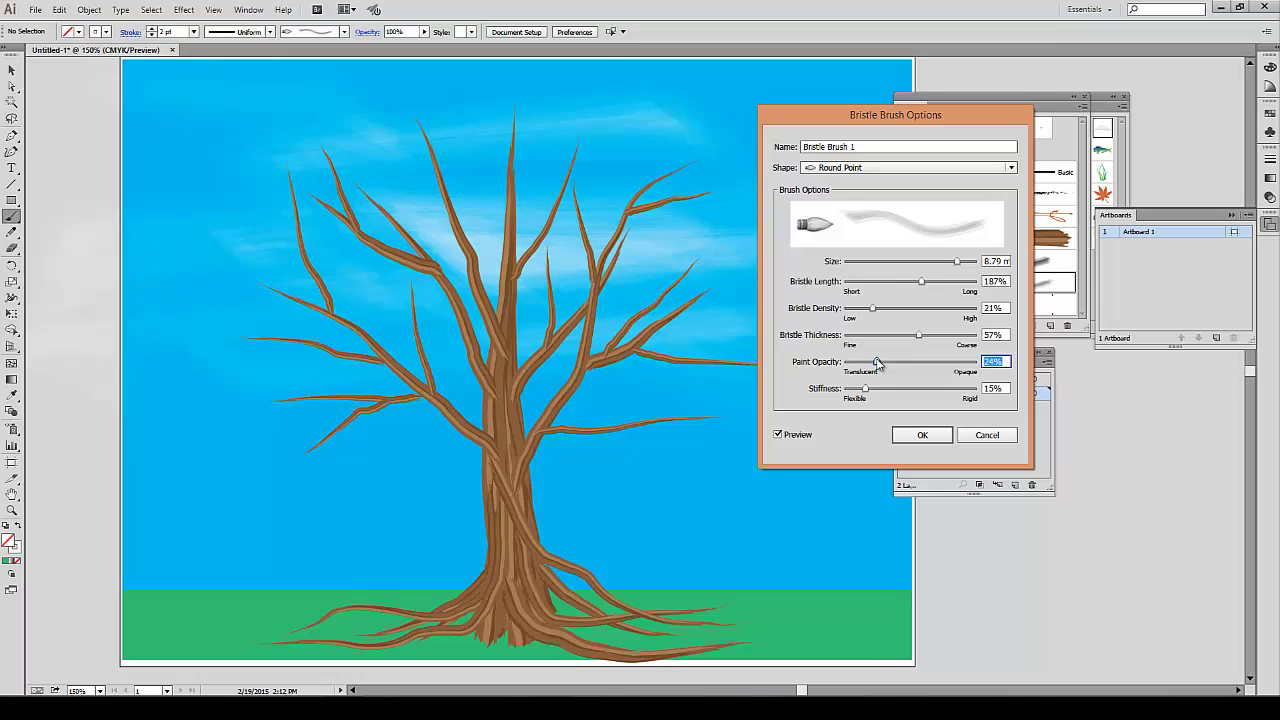
click(922, 435)
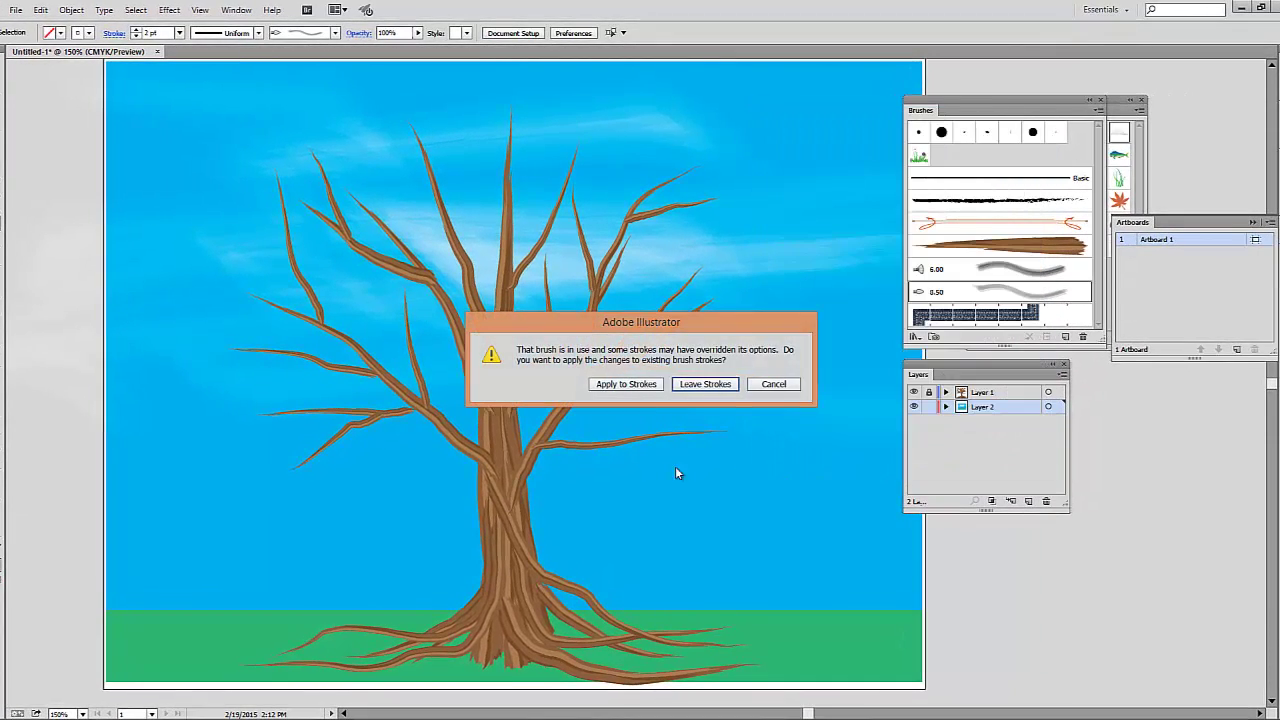
click(622, 385)
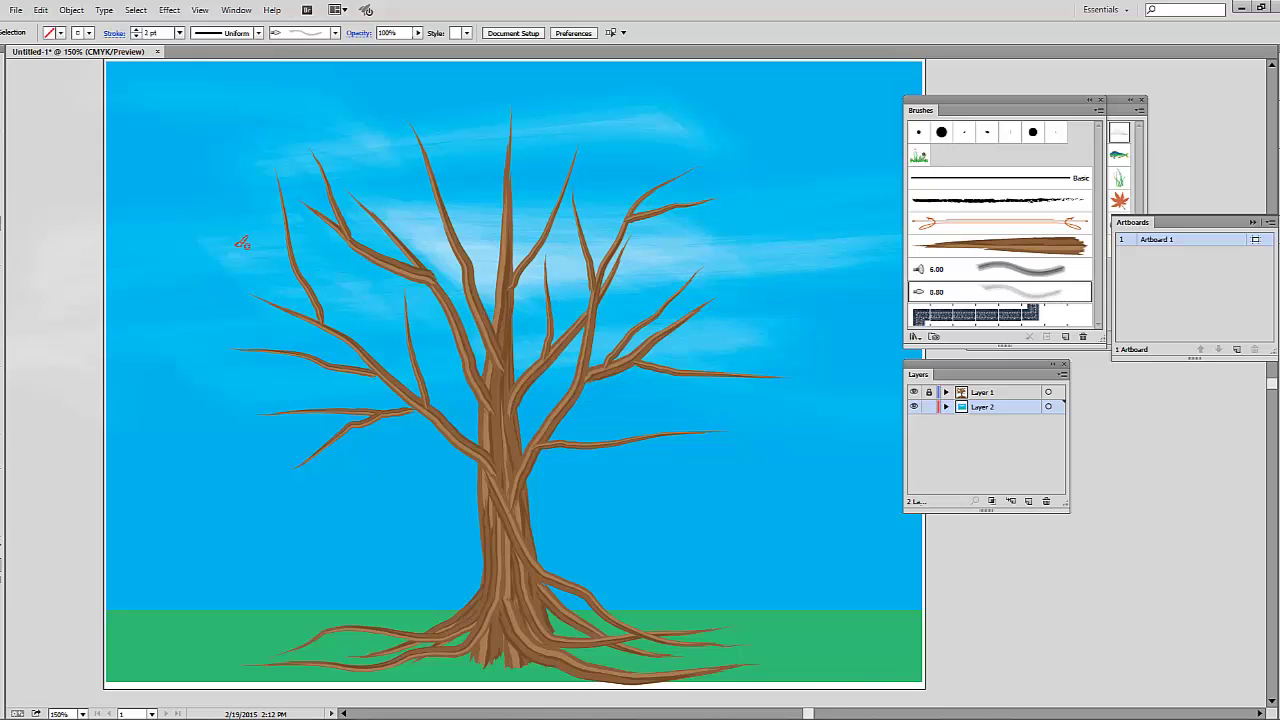
- Paint more translucent white cloud strokes over the whole sky, from the upper edge down towards the horizon
drag(120, 440, 390, 420)
drag(612, 388, 898, 376)
mouse_move(643, 369)
mouse_down()
mouse_move(645, 400)
mouse_move(905, 440)
mouse_up()
mouse_move(625, 222)
mouse_down()
mouse_move(248, 328)
mouse_move(320, 305)
mouse_move(555, 355)
mouse_up()
drag(540, 118, 905, 185)
drag(710, 80, 900, 108)
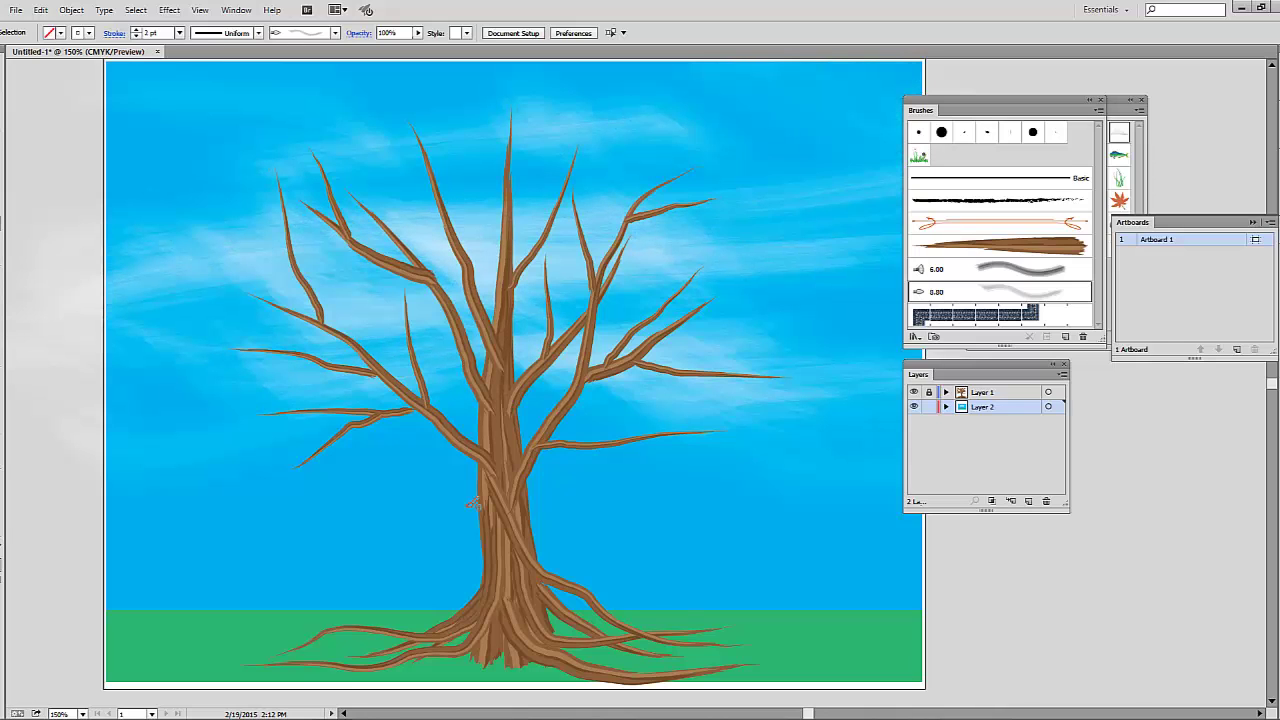
drag(130, 450, 455, 435)
drag(430, 485, 890, 492)
drag(467, 434, 850, 445)
mouse_move(500, 380)
mouse_down()
mouse_move(157, 466)
mouse_move(560, 385)
mouse_up()
drag(466, 414, 640, 490)
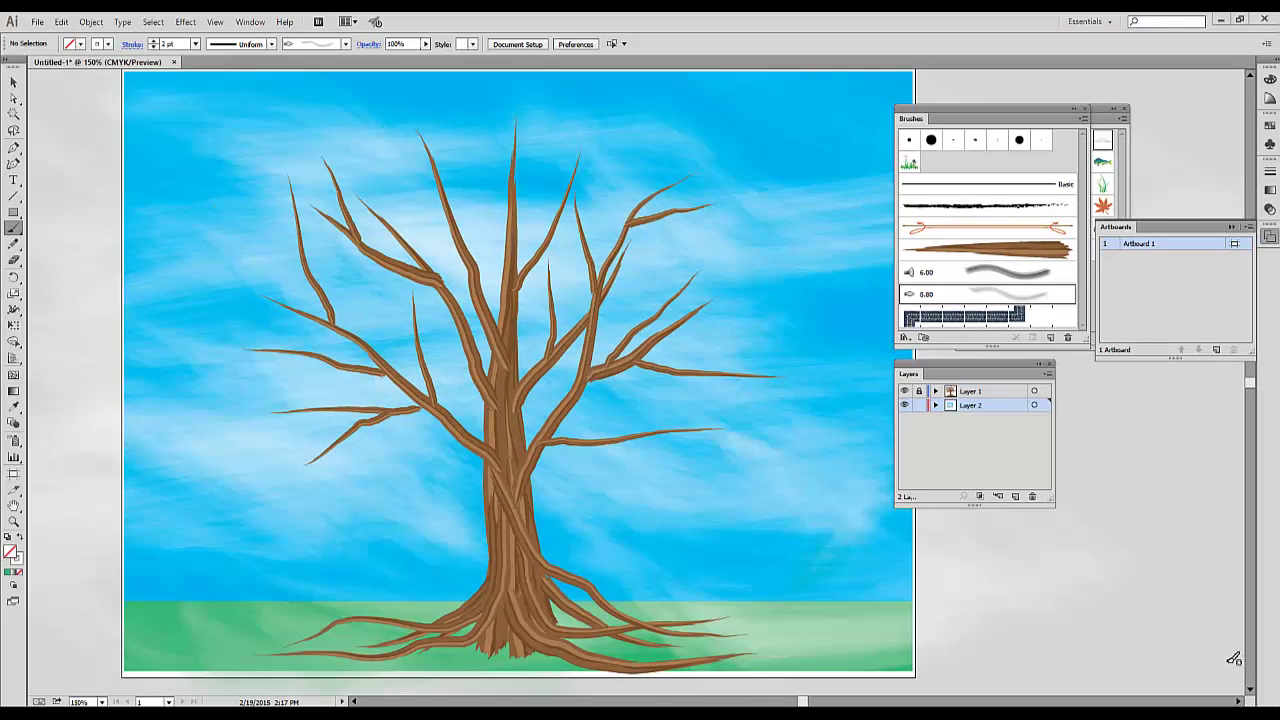
- Change the stroke colour to blue and paint darker shading between the clouds on both sides of the tree
click(109, 45)
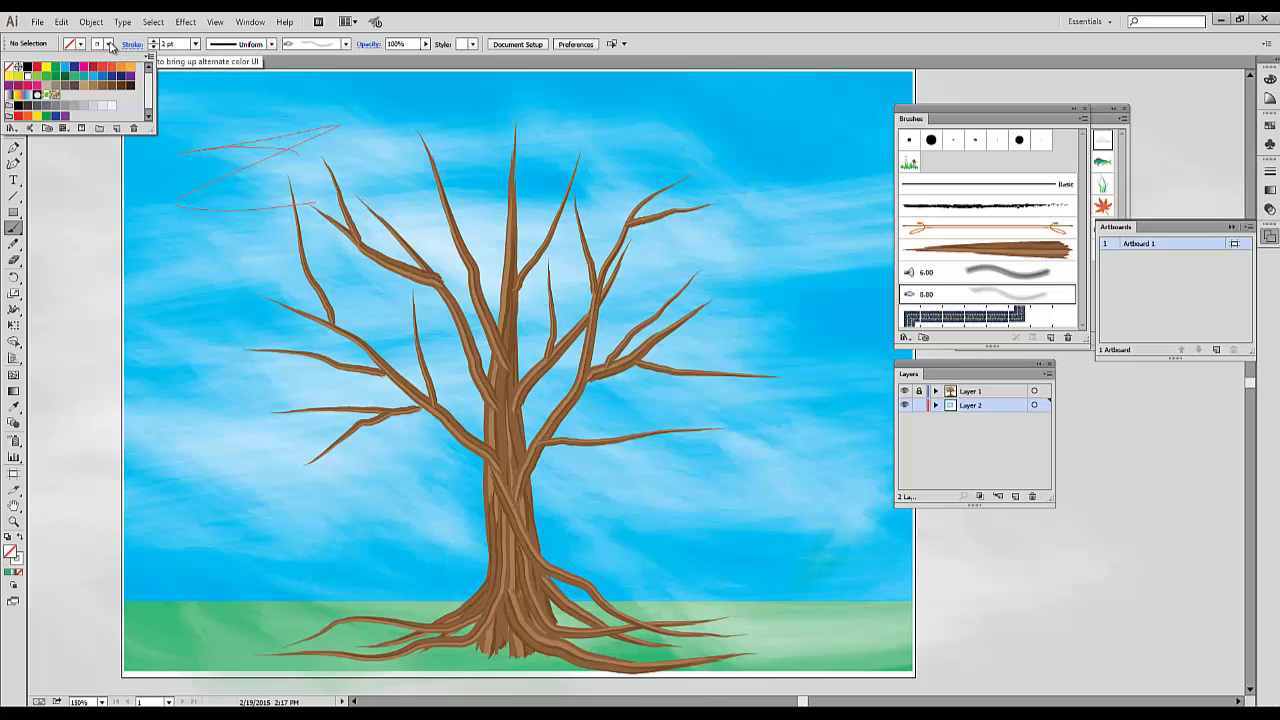
click(102, 77)
click(172, 242)
drag(322, 330, 205, 400)
drag(345, 320, 230, 350)
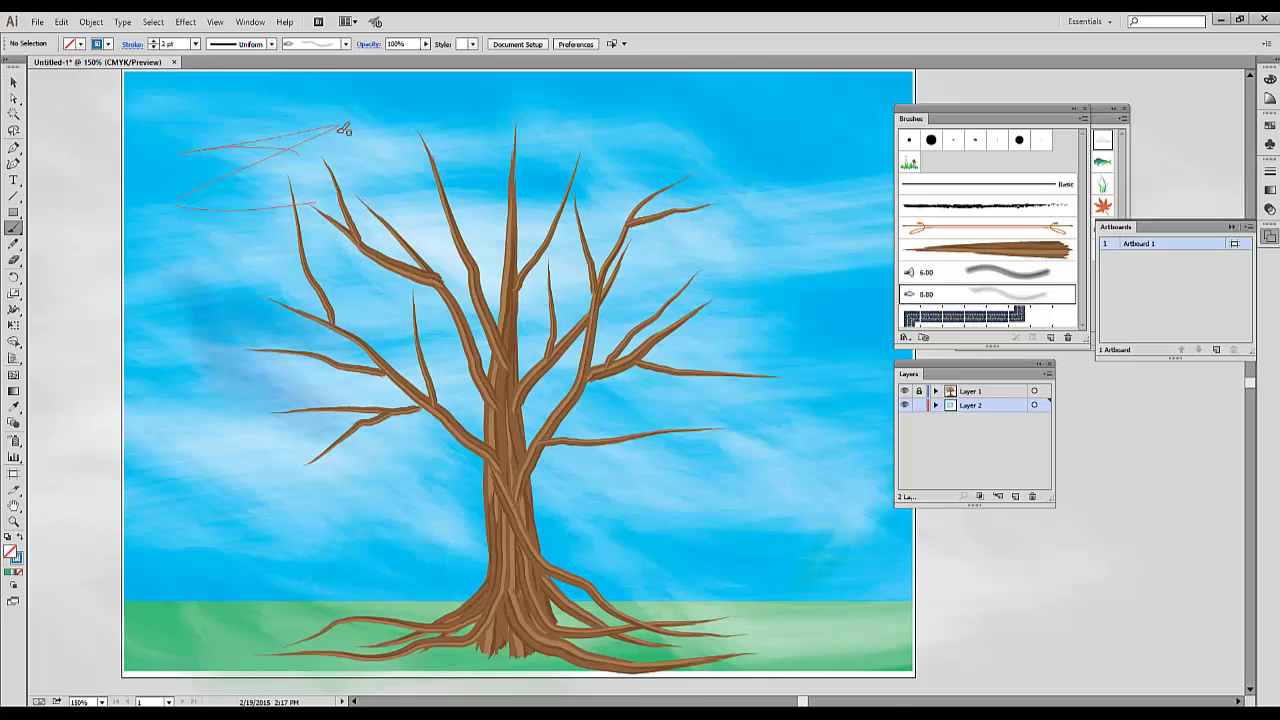
drag(580, 212, 842, 180)
drag(885, 135, 785, 165)
drag(710, 335, 855, 370)
drag(745, 525, 950, 555)
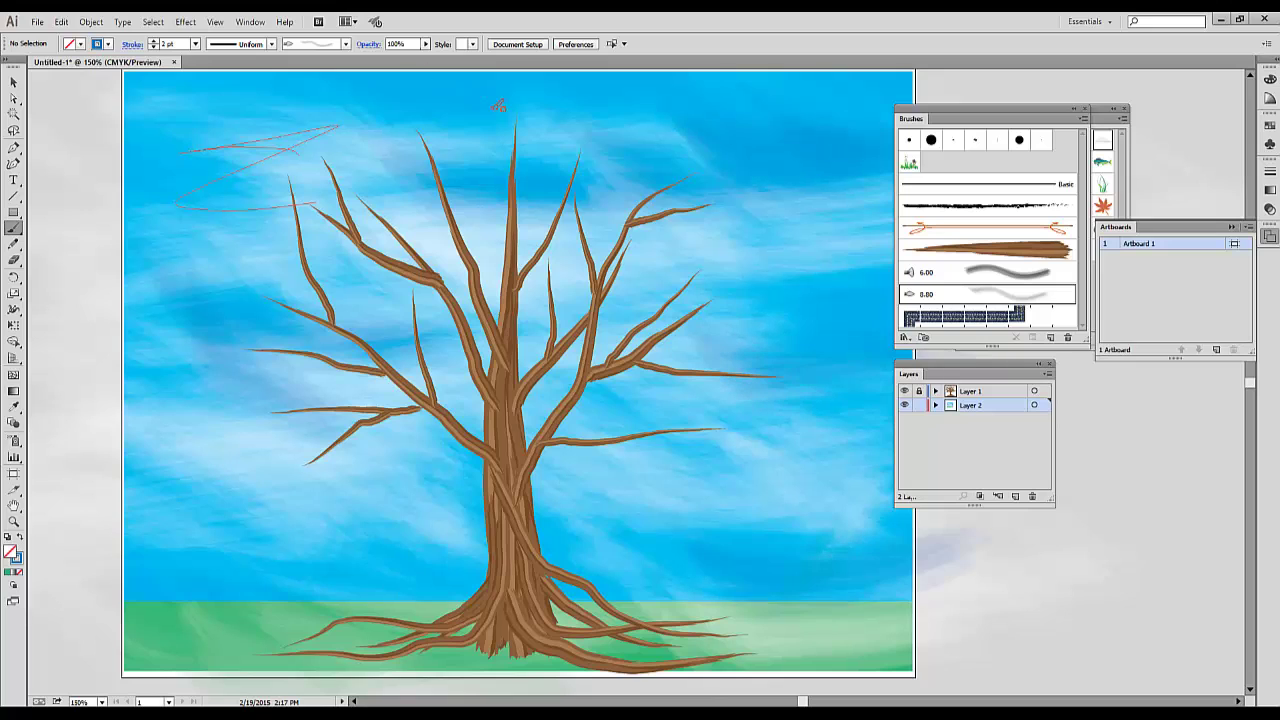
- Paint further blue shading strokes over the upper-left sky and just above the horizon, undoing the last stroke
drag(494, 106, 80, 120)
drag(460, 153, 137, 167)
drag(200, 229, 60, 275)
drag(450, 318, 35, 235)
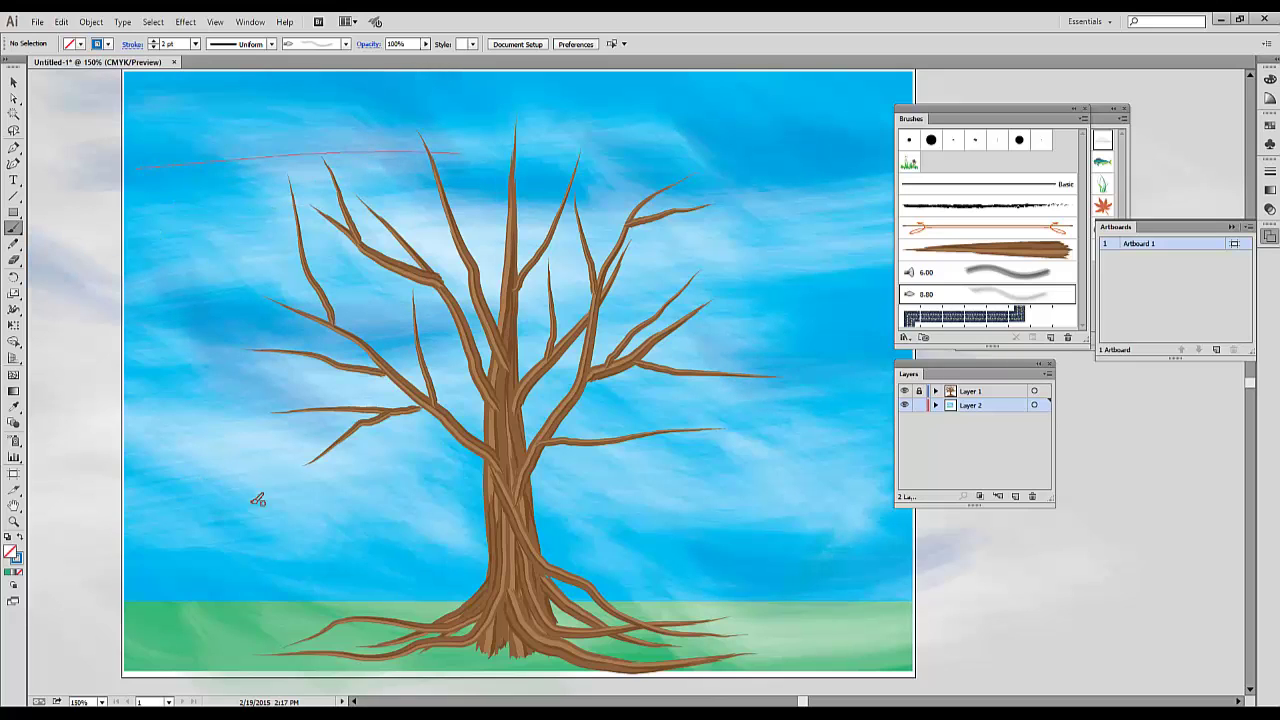
mouse_move(225, 545)
mouse_down()
mouse_move(877, 526)
mouse_move(1095, 535)
mouse_up()
drag(835, 545, 510, 575)
key(ctrl+z)
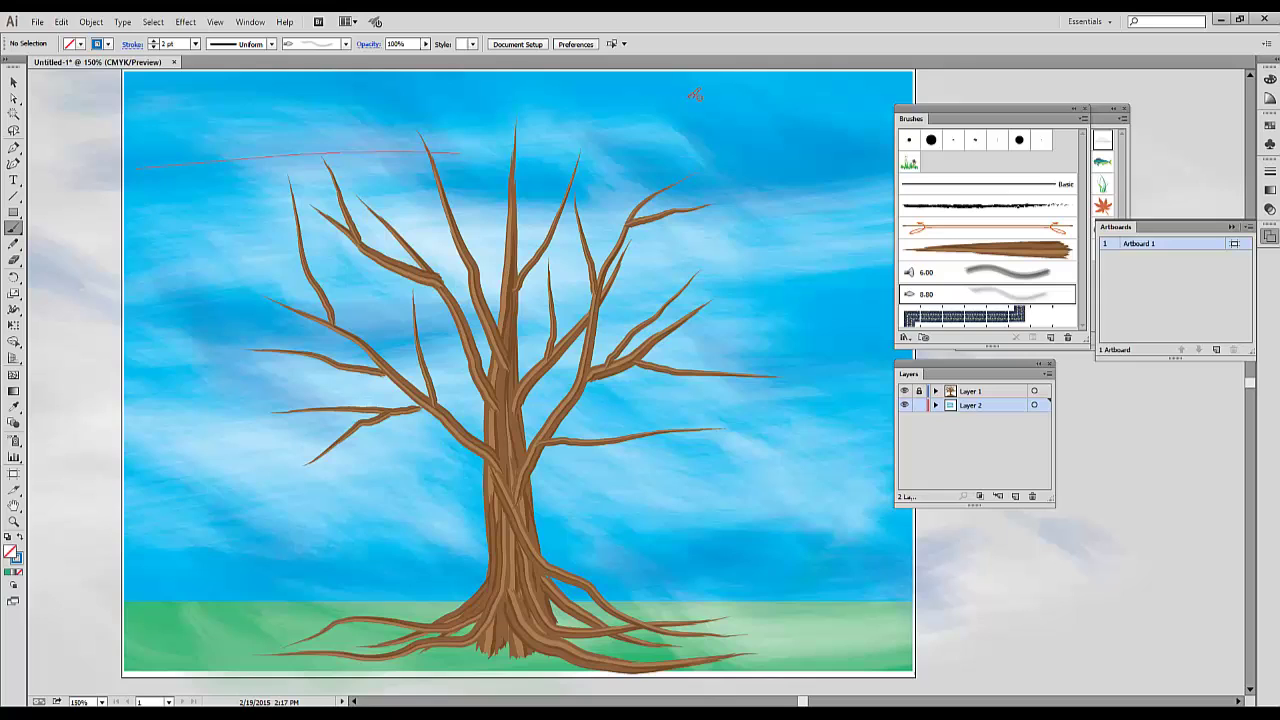
- Change the stroke colour to magenta, lower its opacity, and paint faint tinted strokes across the sky on both sides of the tree
click(96, 45)
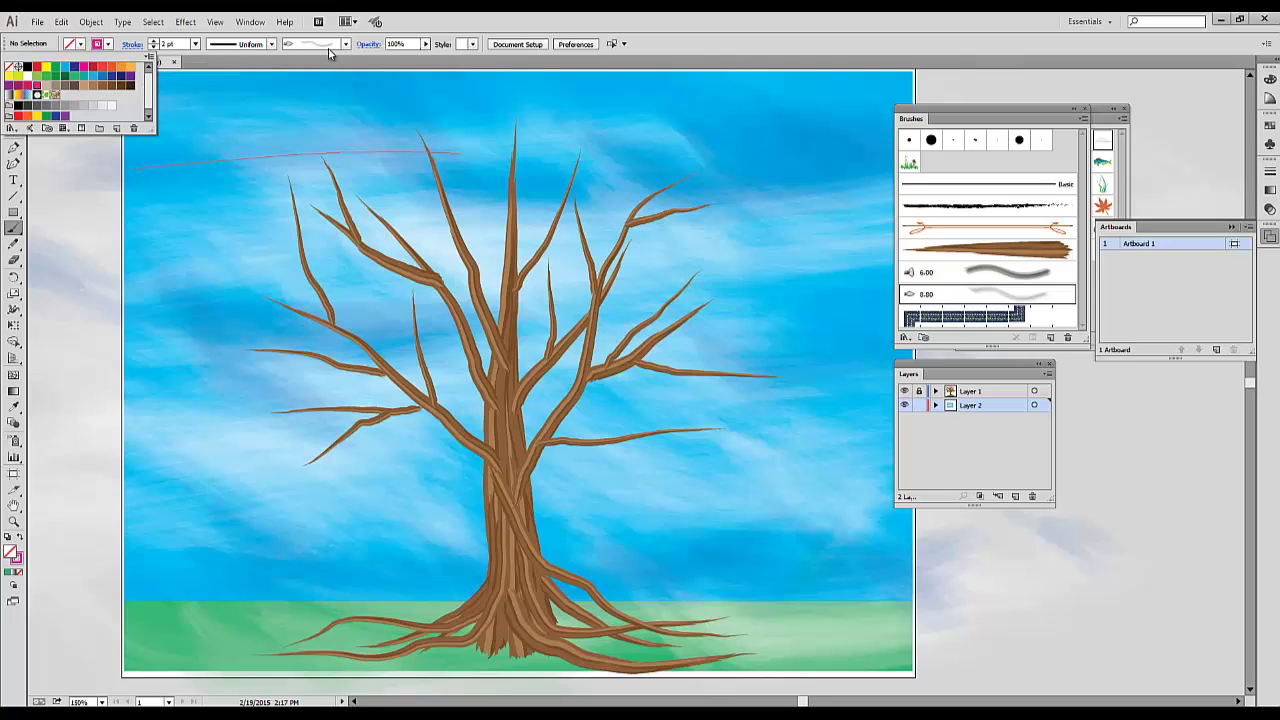
click(426, 45)
click(426, 45)
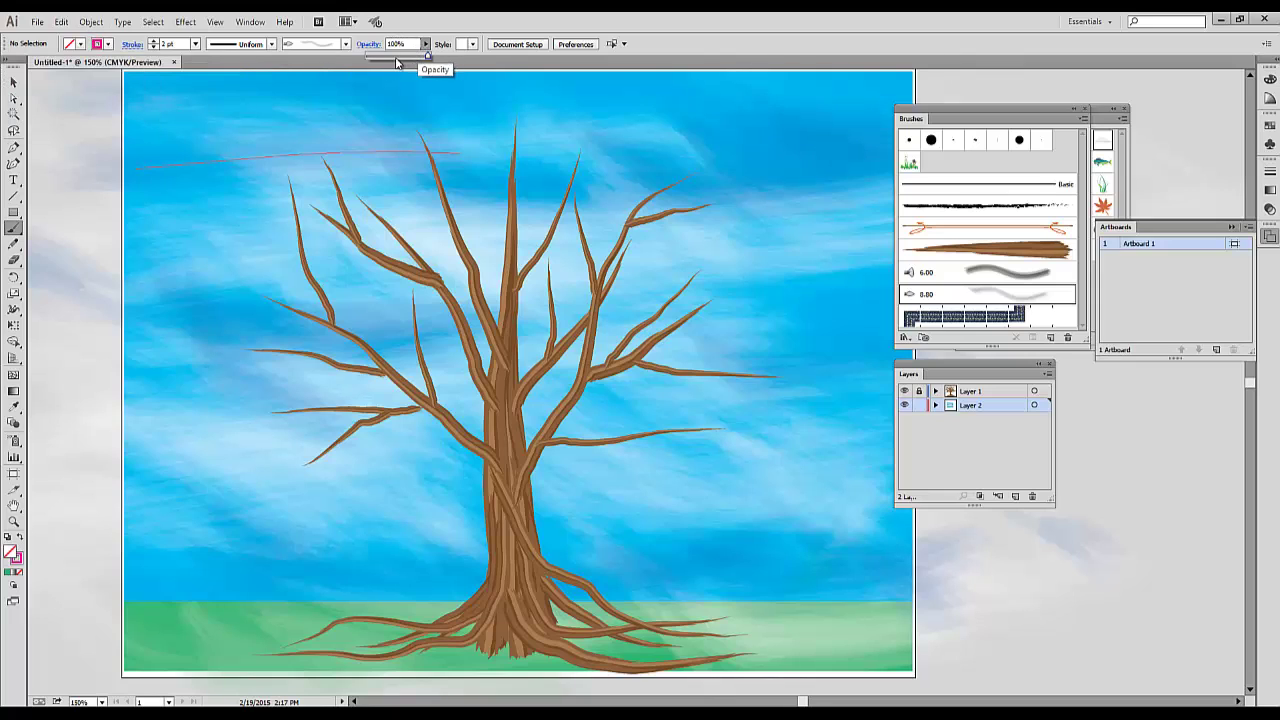
click(391, 58)
click(278, 163)
drag(280, 164, 414, 188)
mouse_move(566, 140)
mouse_down()
mouse_move(714, 172)
mouse_move(686, 124)
mouse_up()
drag(708, 398, 786, 434)
mouse_move(300, 440)
mouse_down()
mouse_move(438, 533)
mouse_move(695, 592)
mouse_up()
drag(840, 562, 975, 605)
- Paint more faint magenta strokes over the lower-left sky, the grass and the upper sky
drag(50, 490, 260, 510)
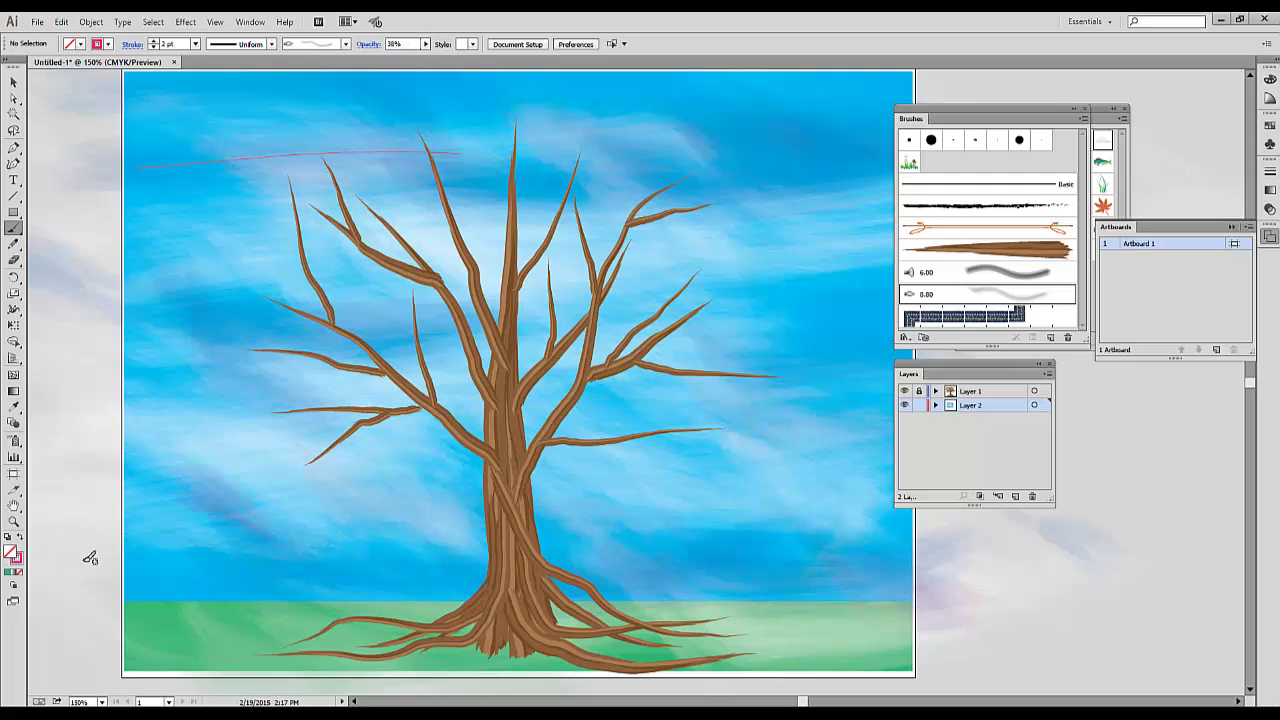
drag(89, 560, 455, 672)
drag(234, 596, 432, 606)
drag(234, 362, 374, 404)
drag(30, 92, 272, 128)
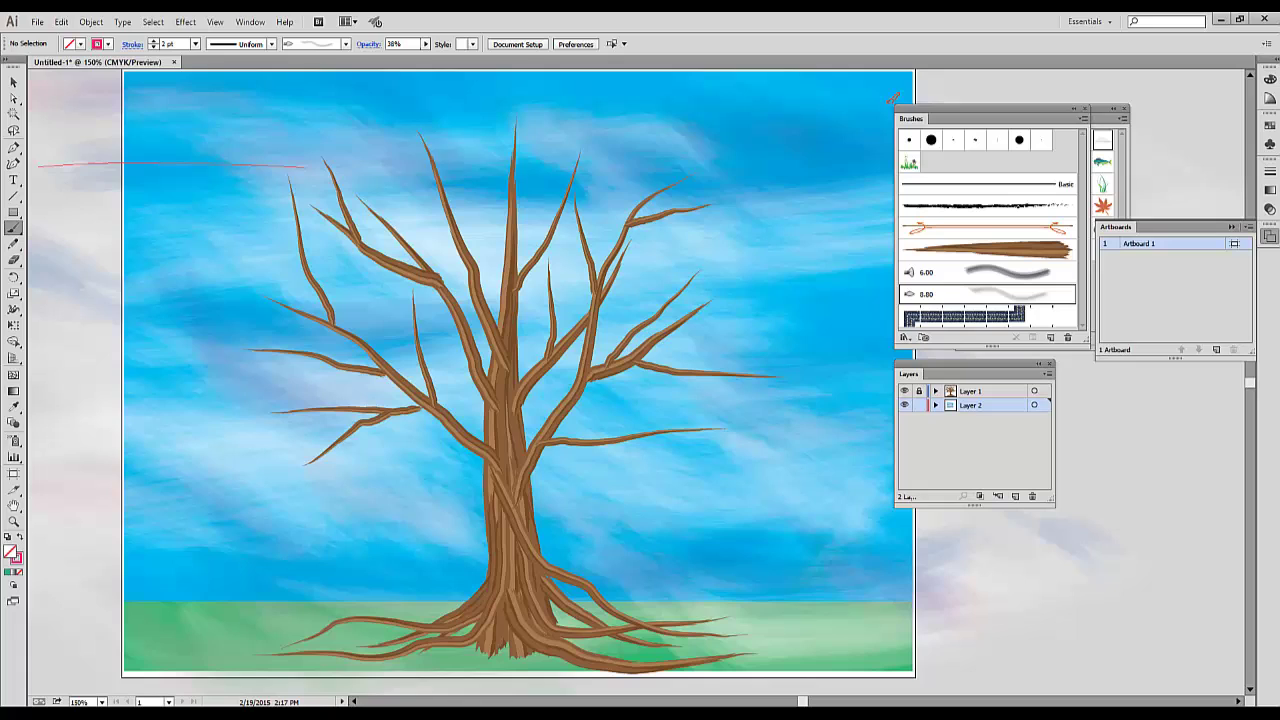
drag(372, 136, 732, 178)
- Lock the sky layer and add a new empty layer between it and the tree layer
click(14, 82)
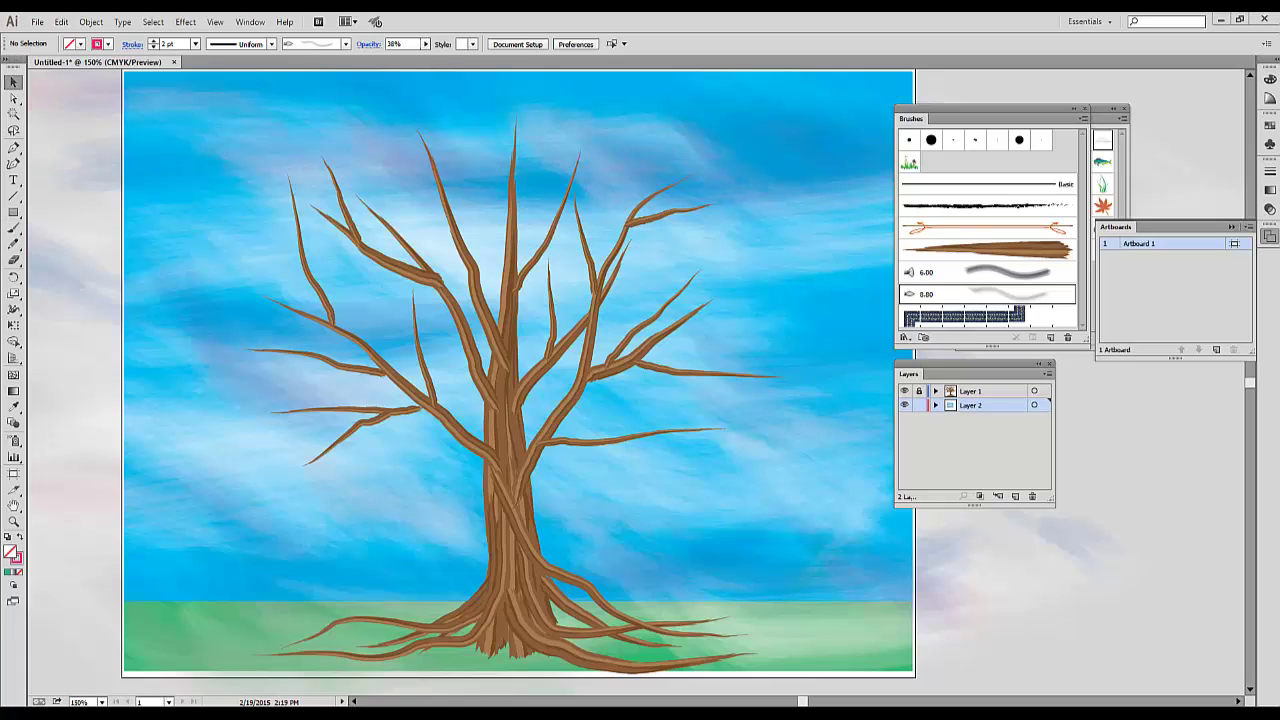
click(921, 405)
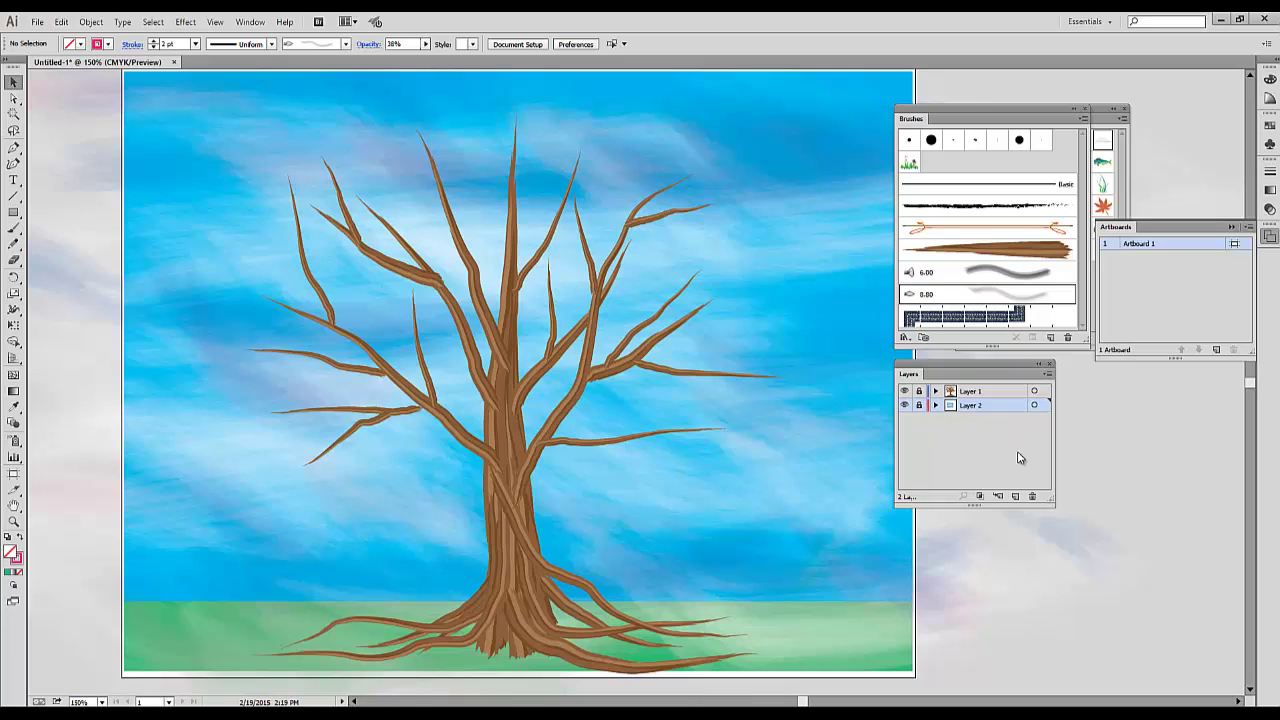
click(1015, 496)
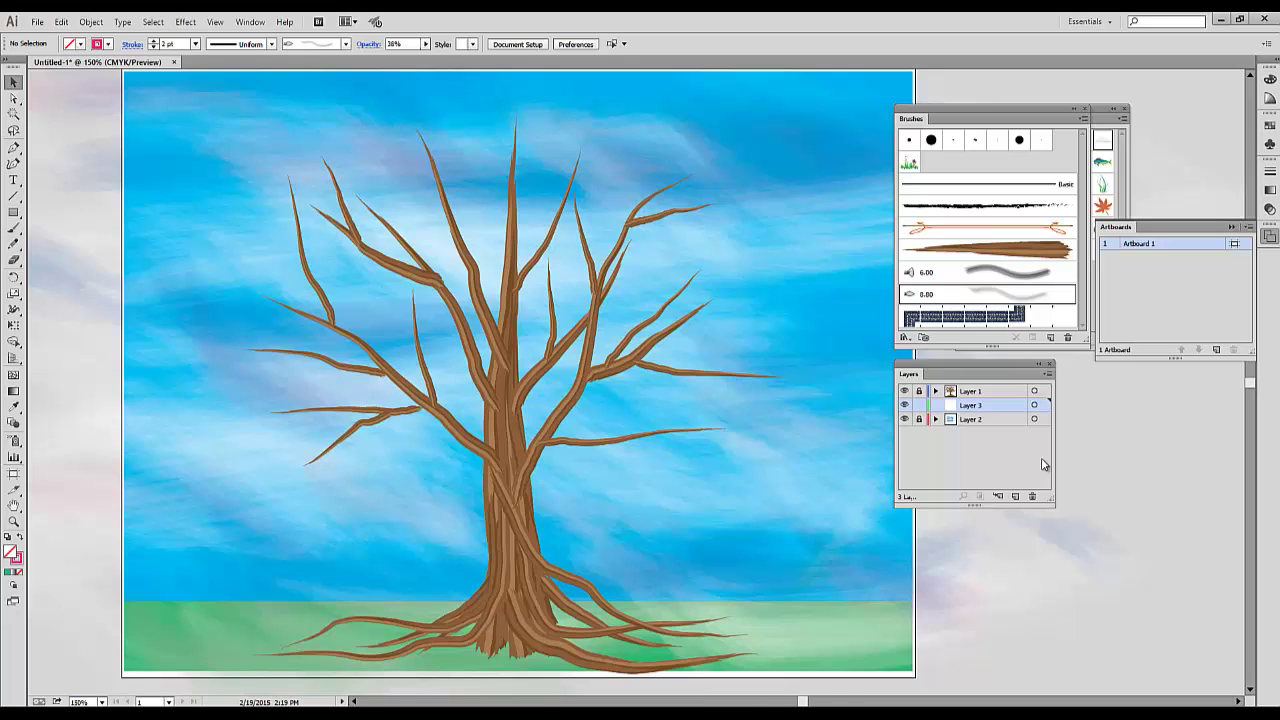
- Place a Winter Leaf symbol outside the artboard and create a scatter brush from it with the default options
drag(968, 117, 852, 93)
drag(1028, 108, 1083, 101)
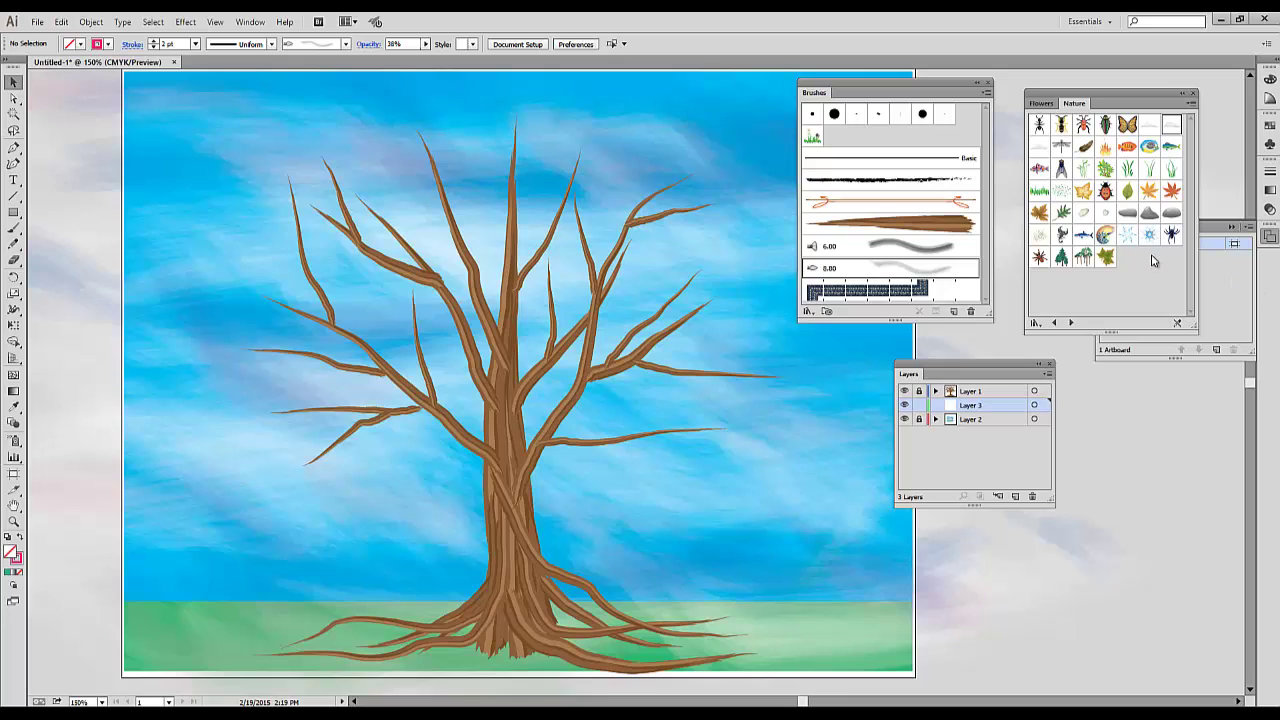
mouse_move(1105, 257)
mouse_down()
mouse_move(1145, 495)
mouse_move(1144, 422)
mouse_move(1092, 395)
mouse_move(884, 197)
mouse_up()
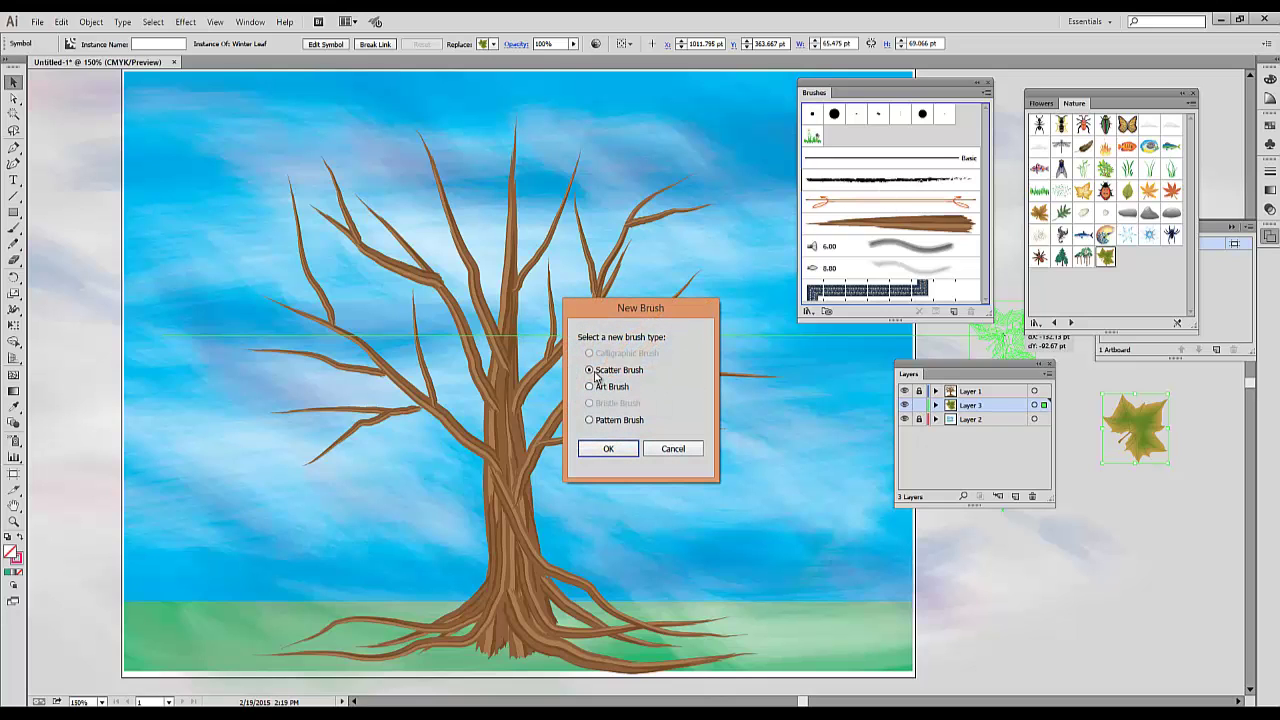
click(608, 449)
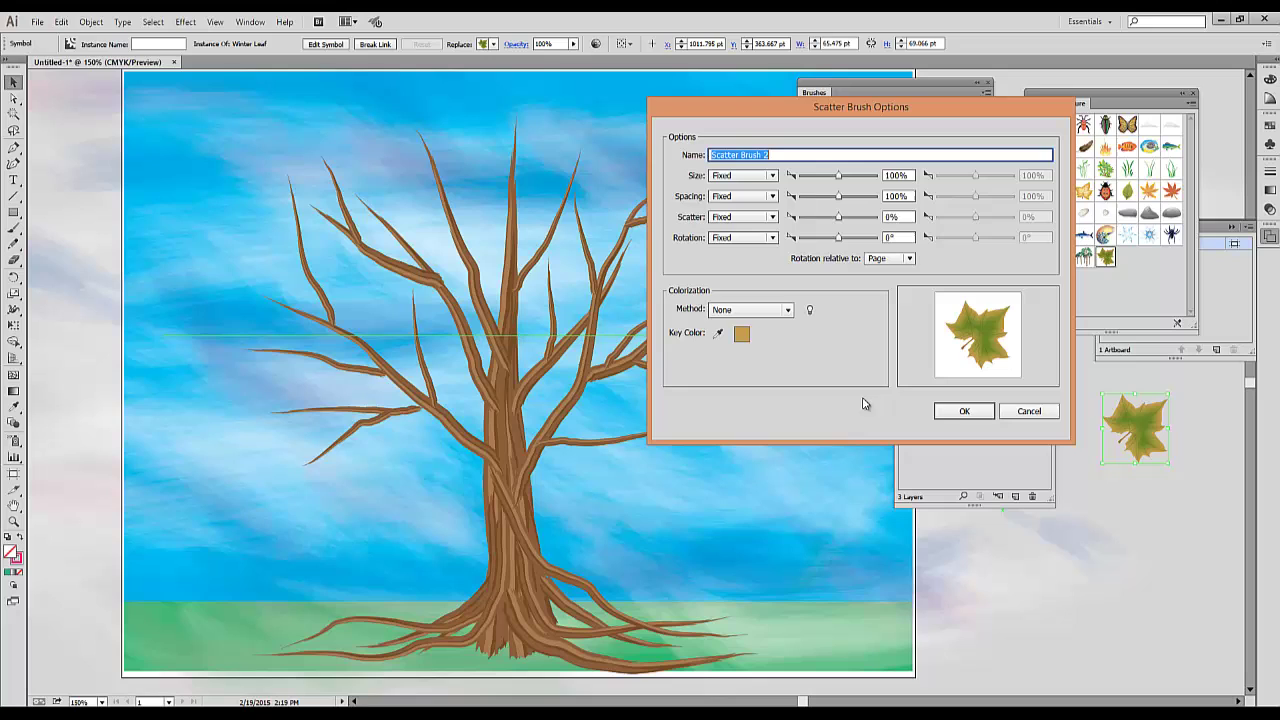
click(964, 413)
click(1194, 511)
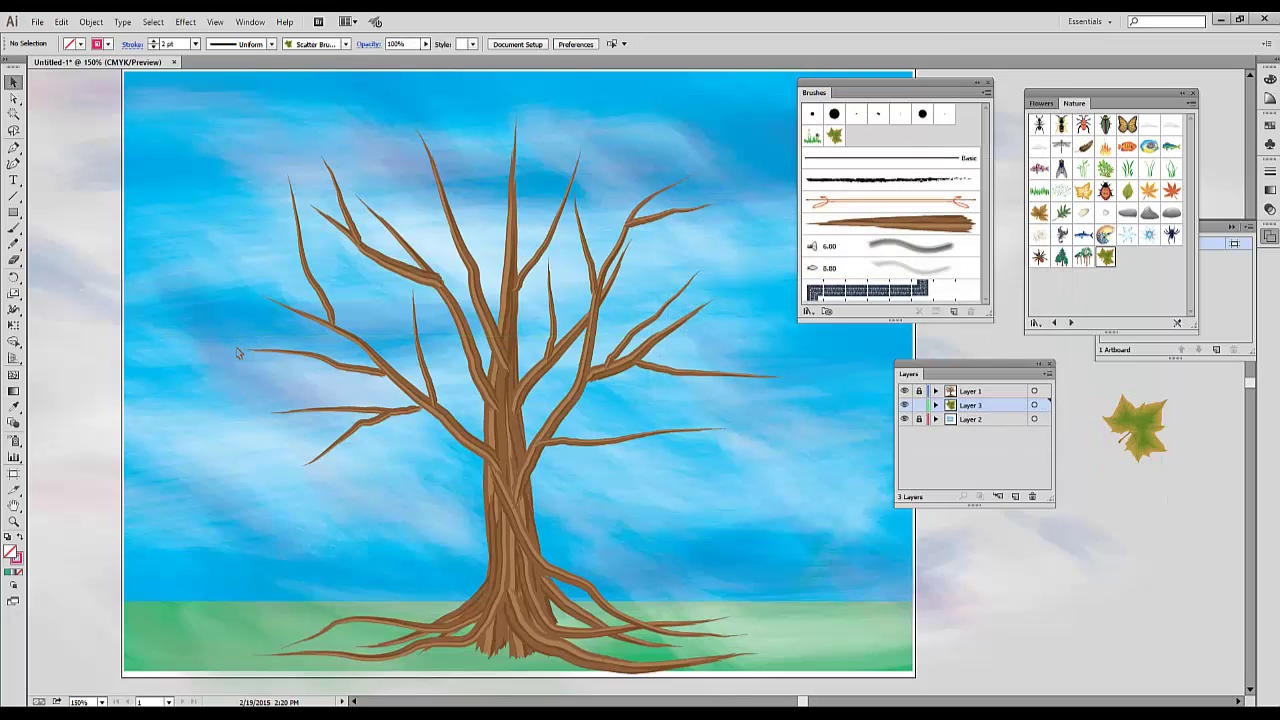
- Paint leaves over the whole tree crown with the new leaf scatter brush
click(14, 230)
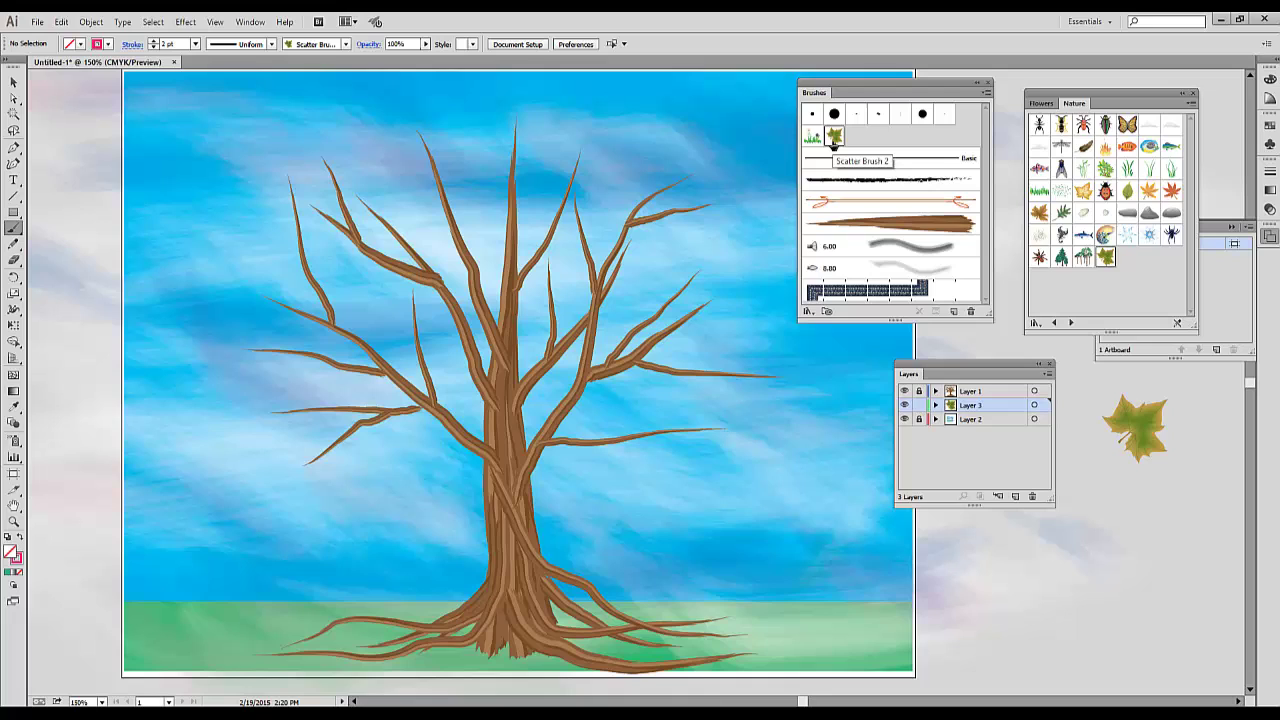
click(834, 138)
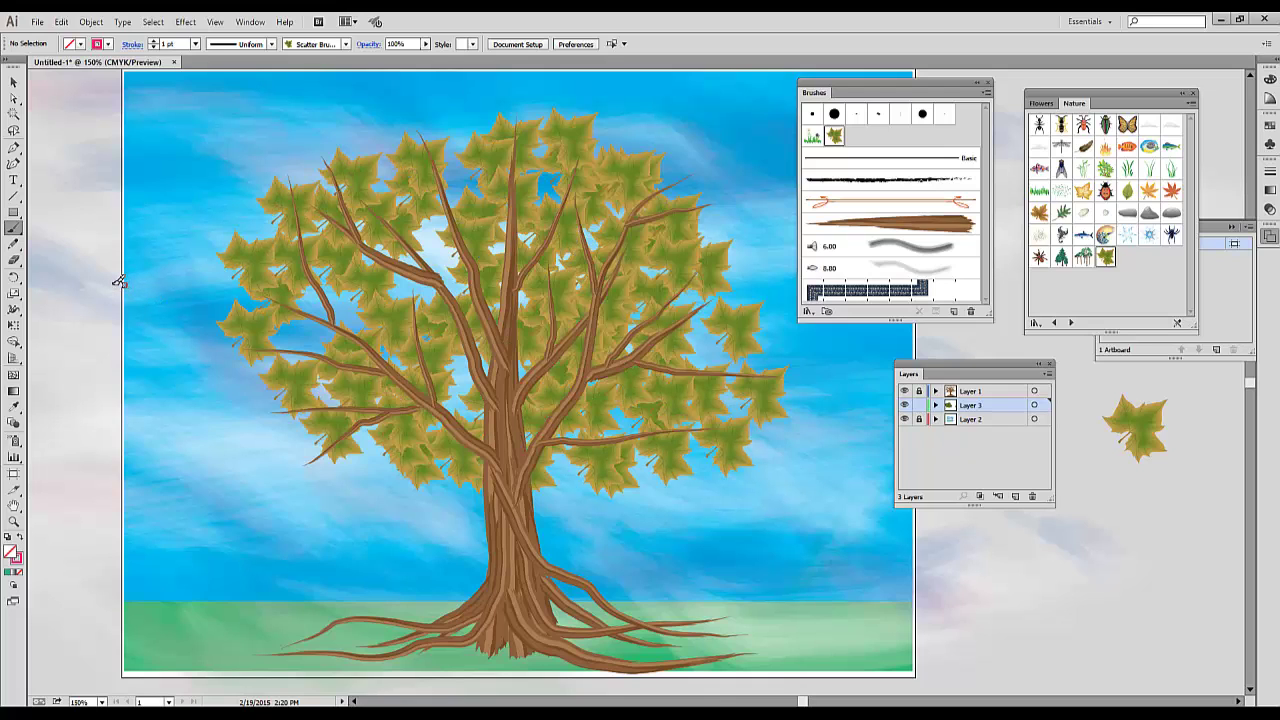
click(14, 82)
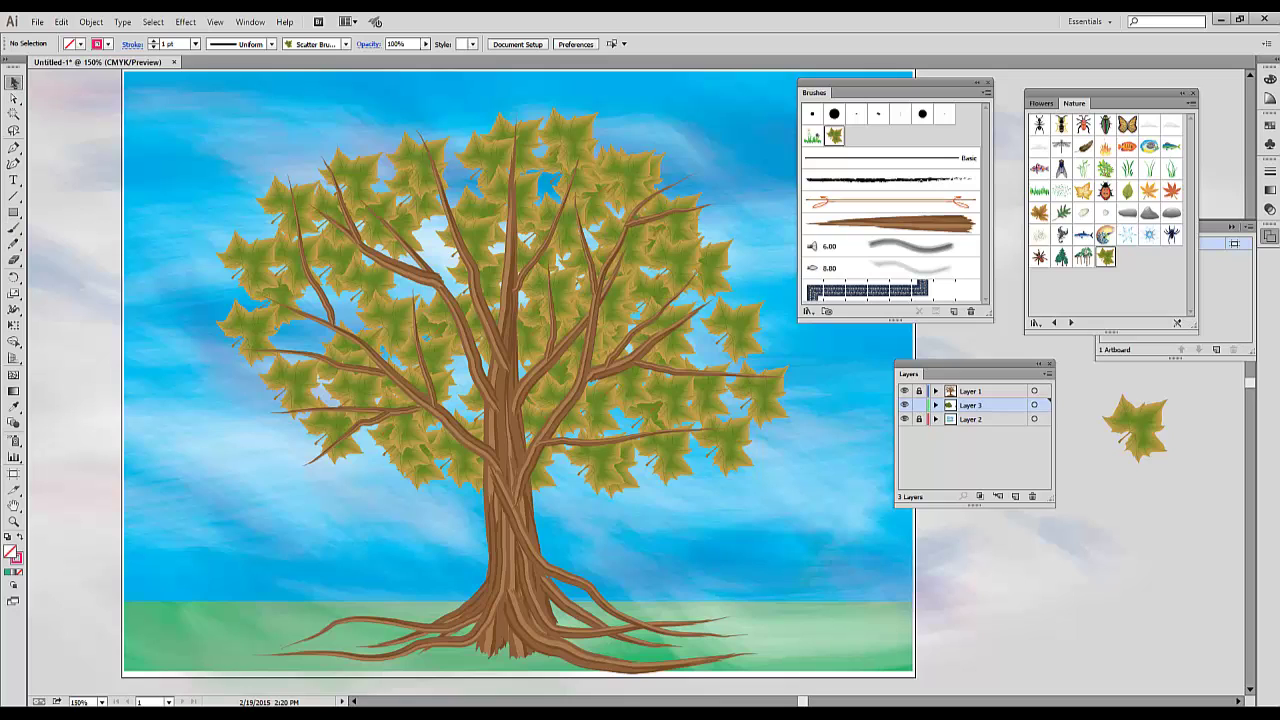
- Select the painted leaf stroke and set its scatter brush size to Random between 42% and 112%
click(740, 476)
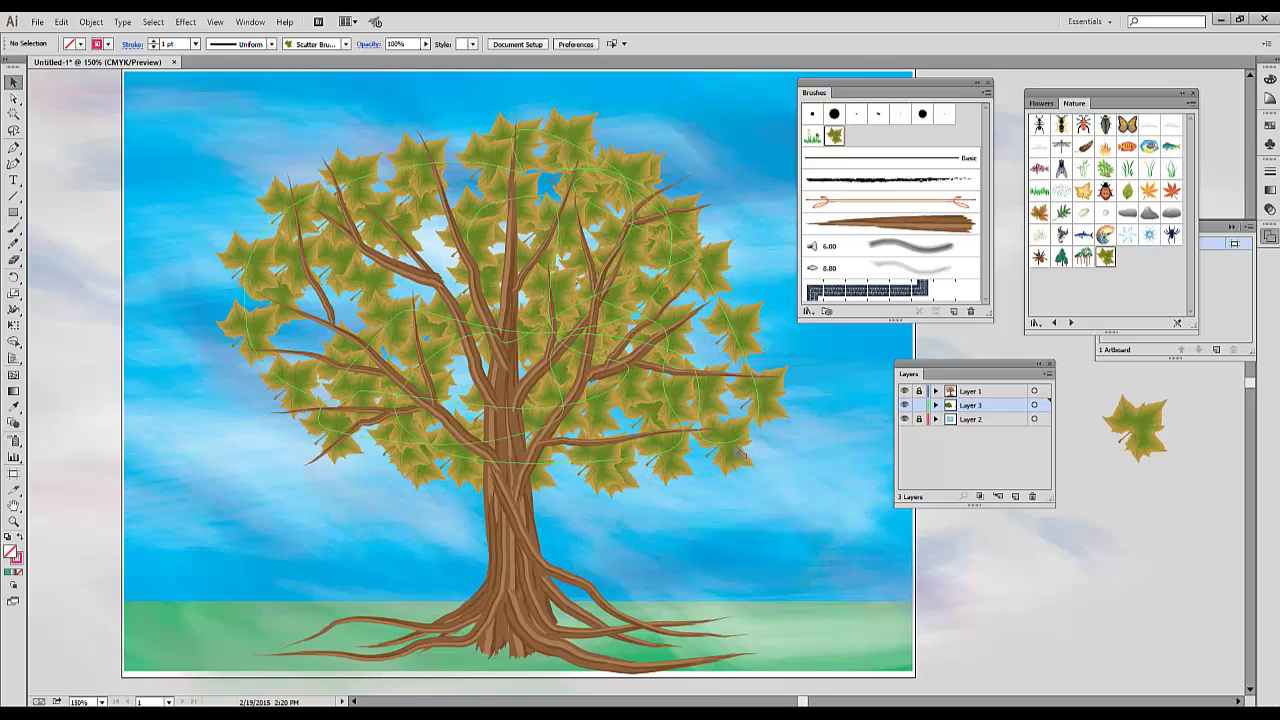
click(745, 445)
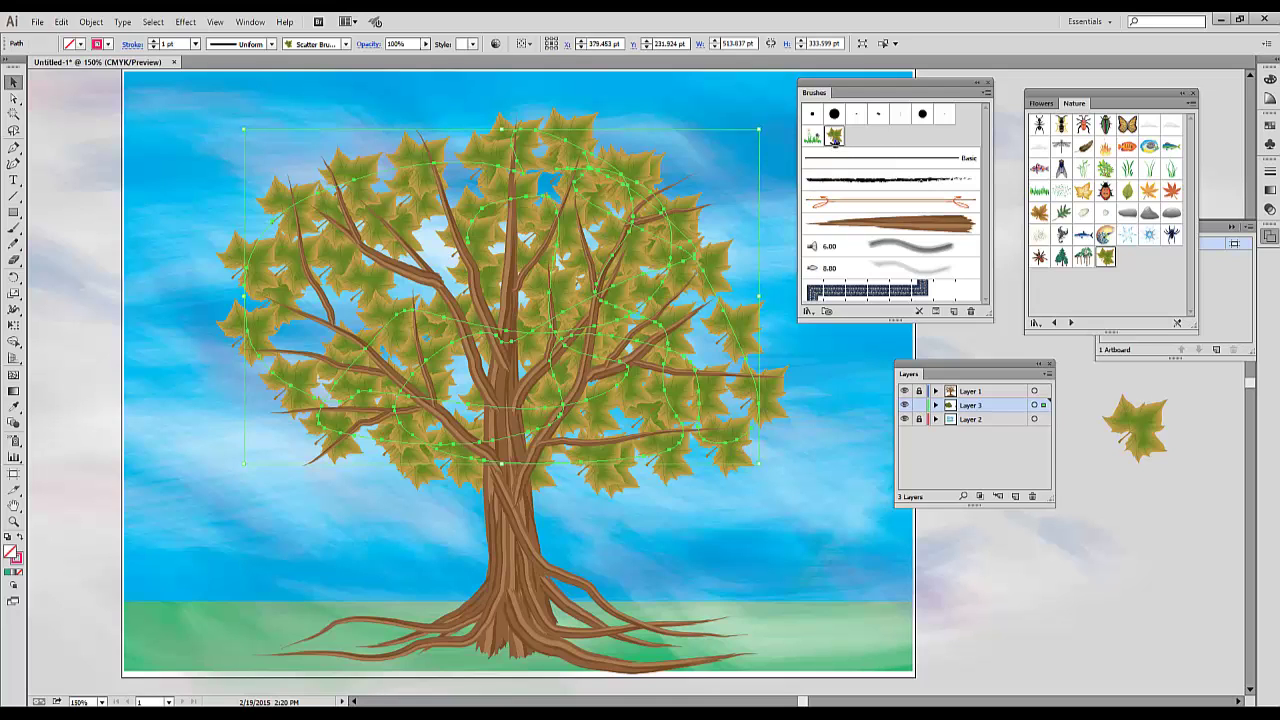
double_click(833, 140)
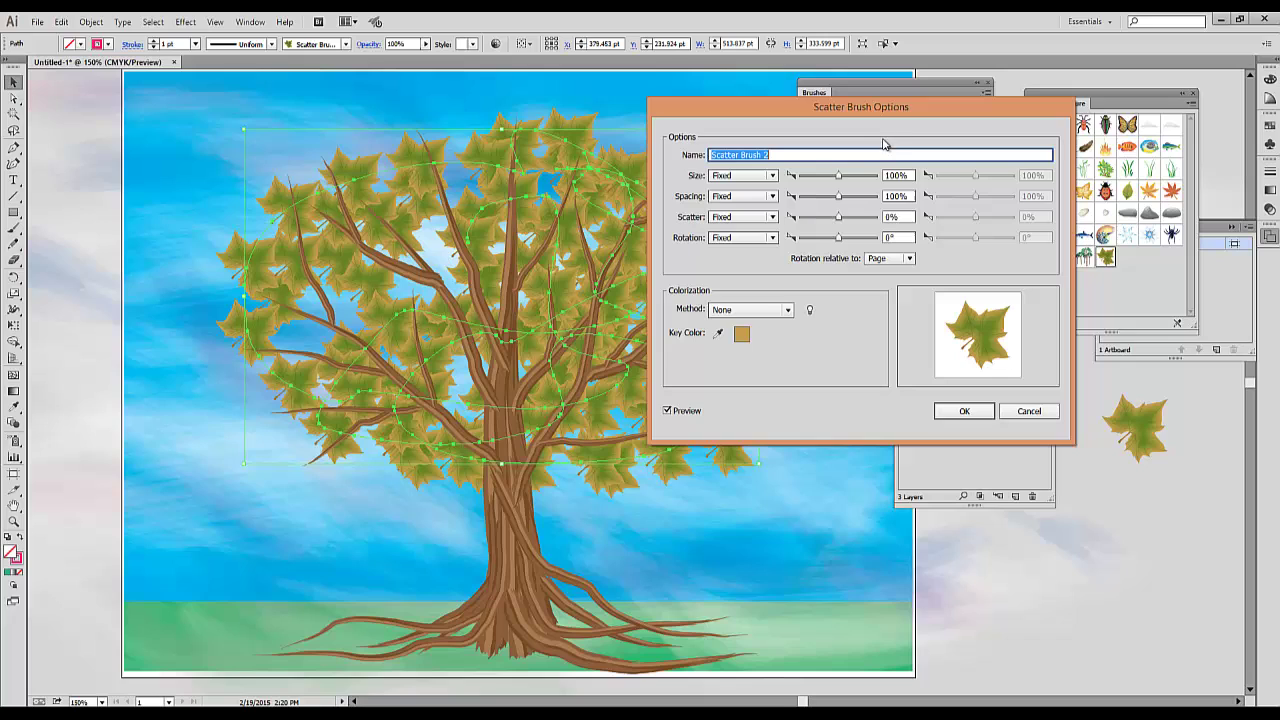
click(773, 177)
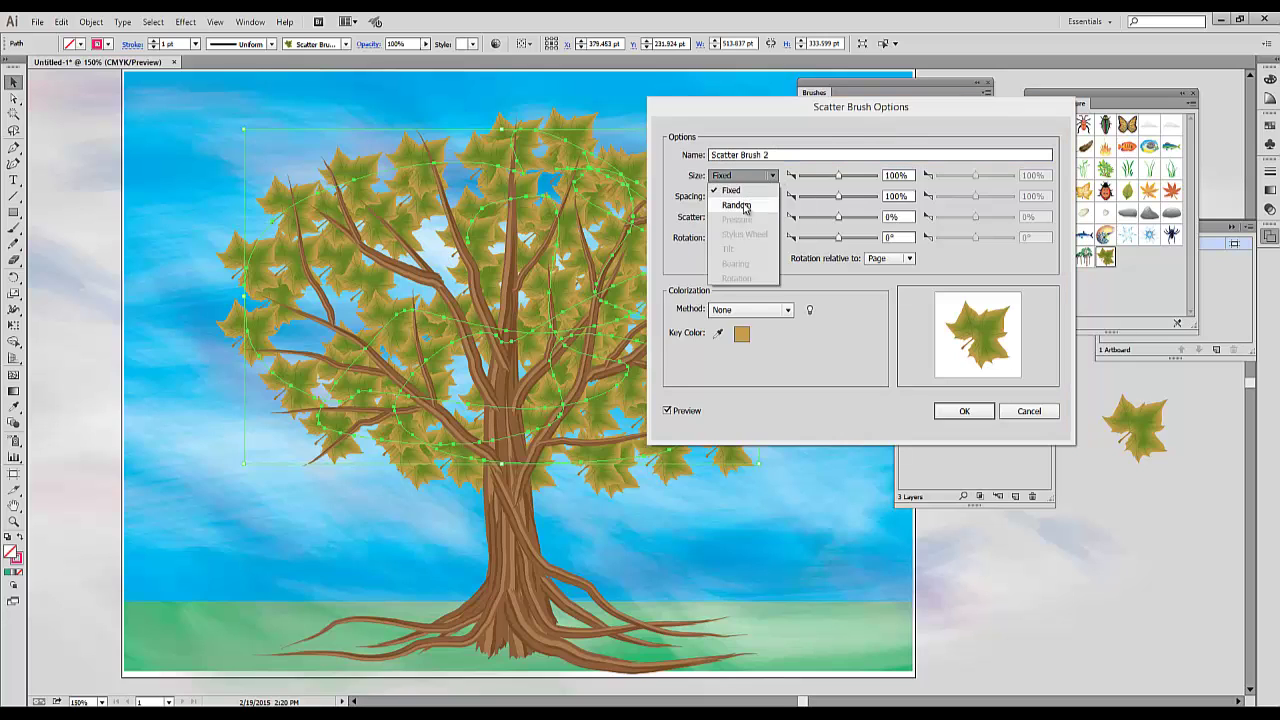
click(745, 205)
drag(837, 178, 829, 176)
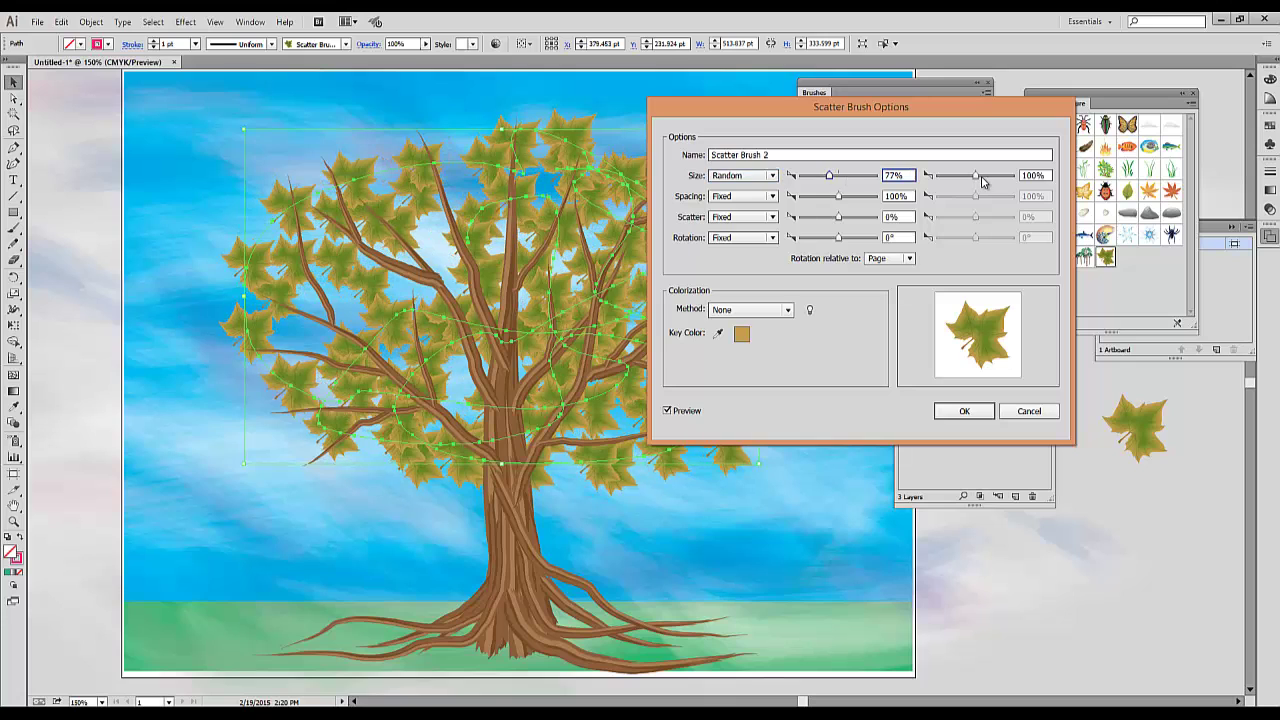
drag(975, 176, 968, 177)
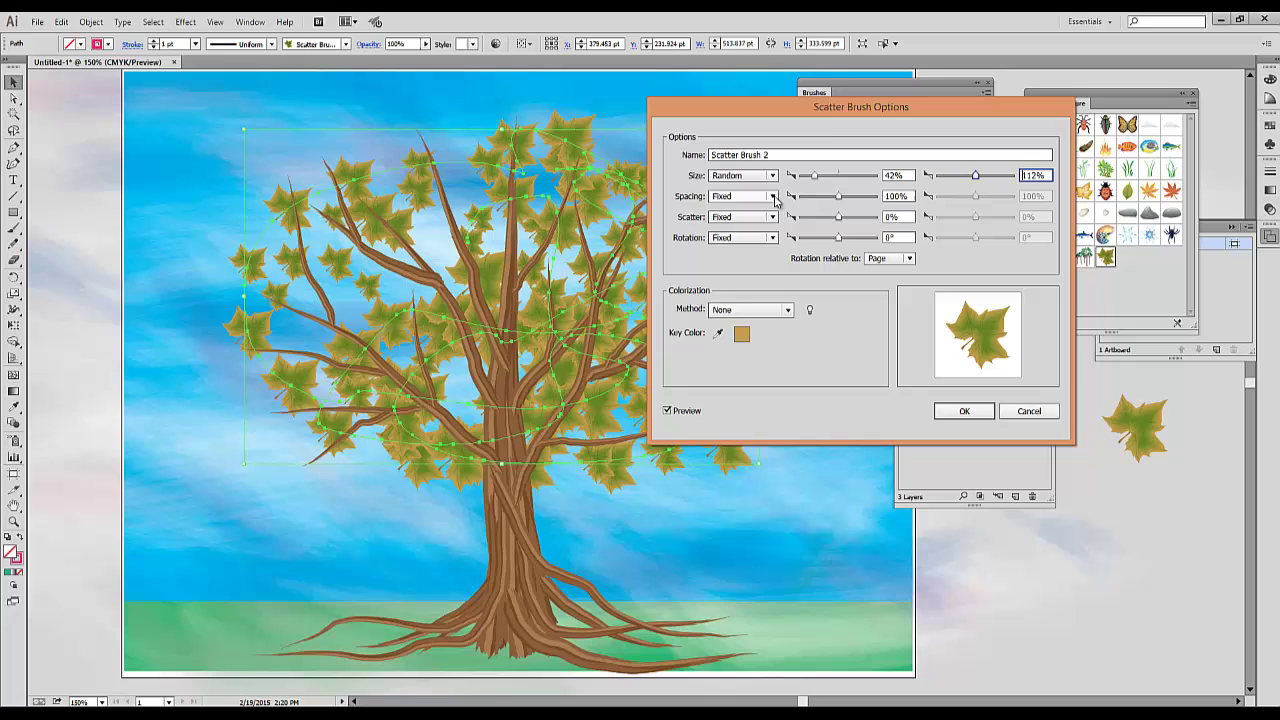
- Set the leaf brush's spacing to Random between 41% and 265%, and its scatter to Random between -183% and 0%
click(774, 197)
click(799, 223)
drag(837, 197, 820, 197)
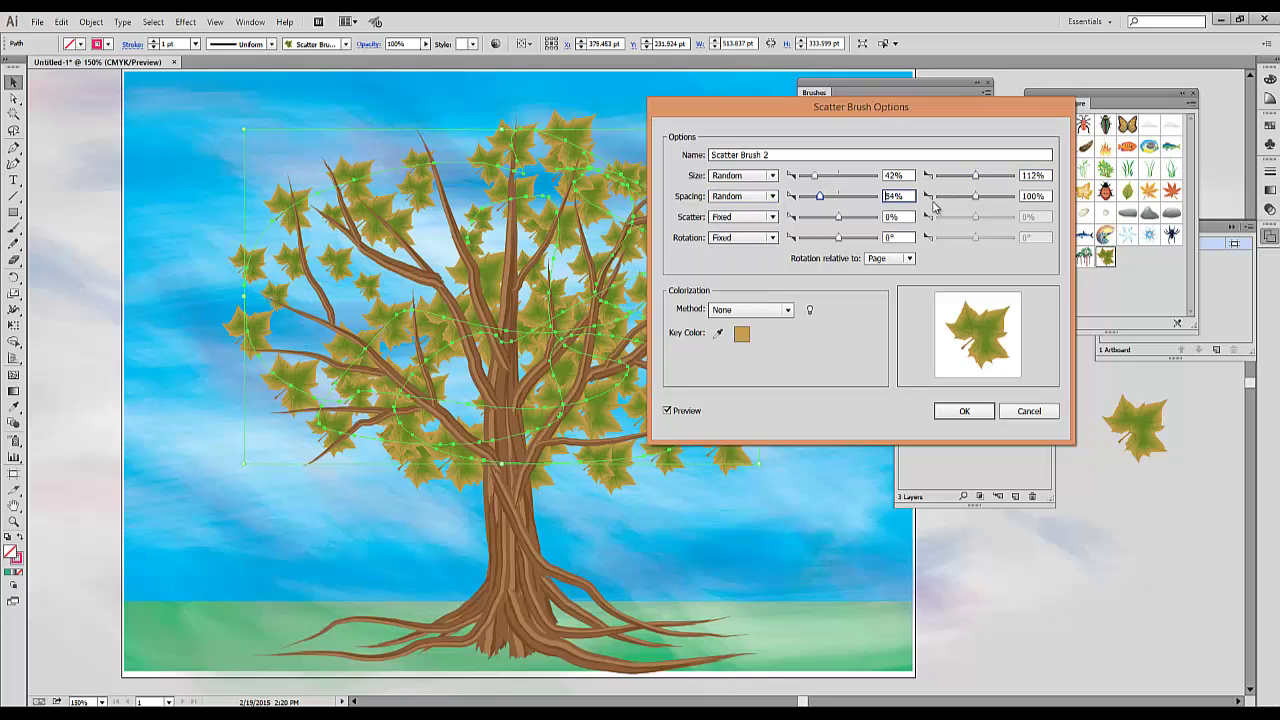
drag(972, 197, 986, 199)
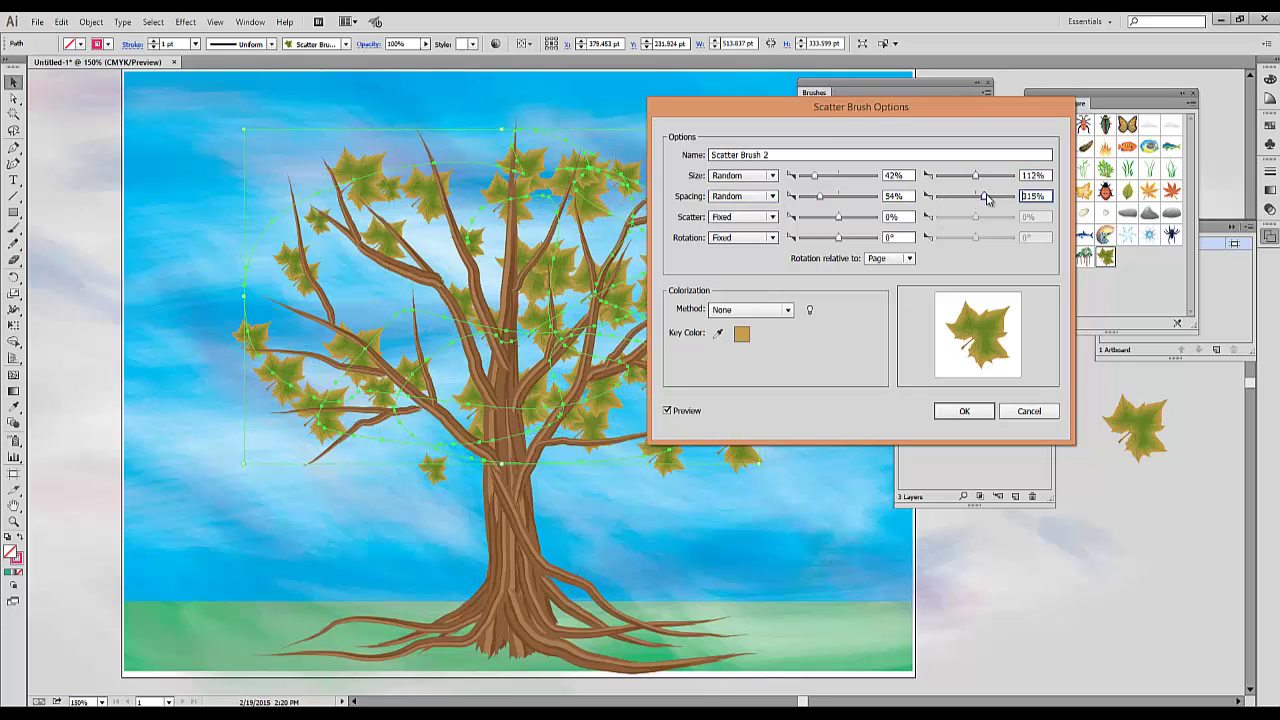
click(772, 217)
click(745, 247)
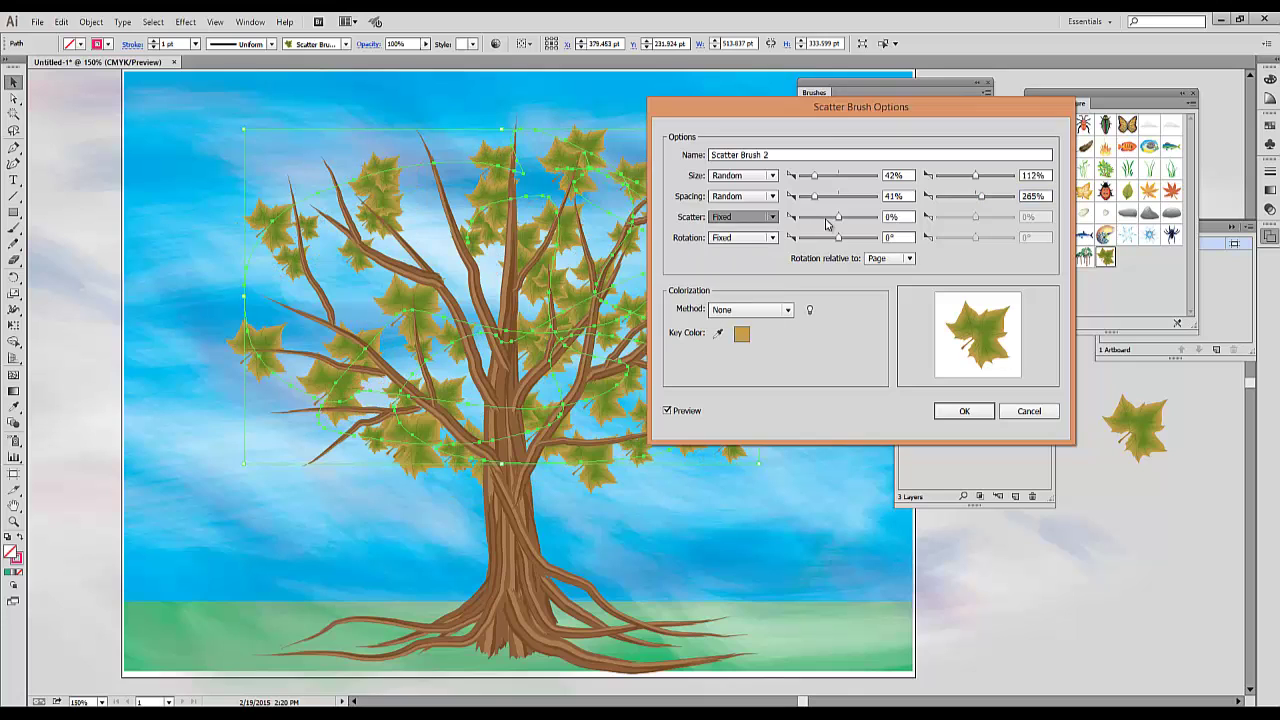
drag(838, 217, 831, 219)
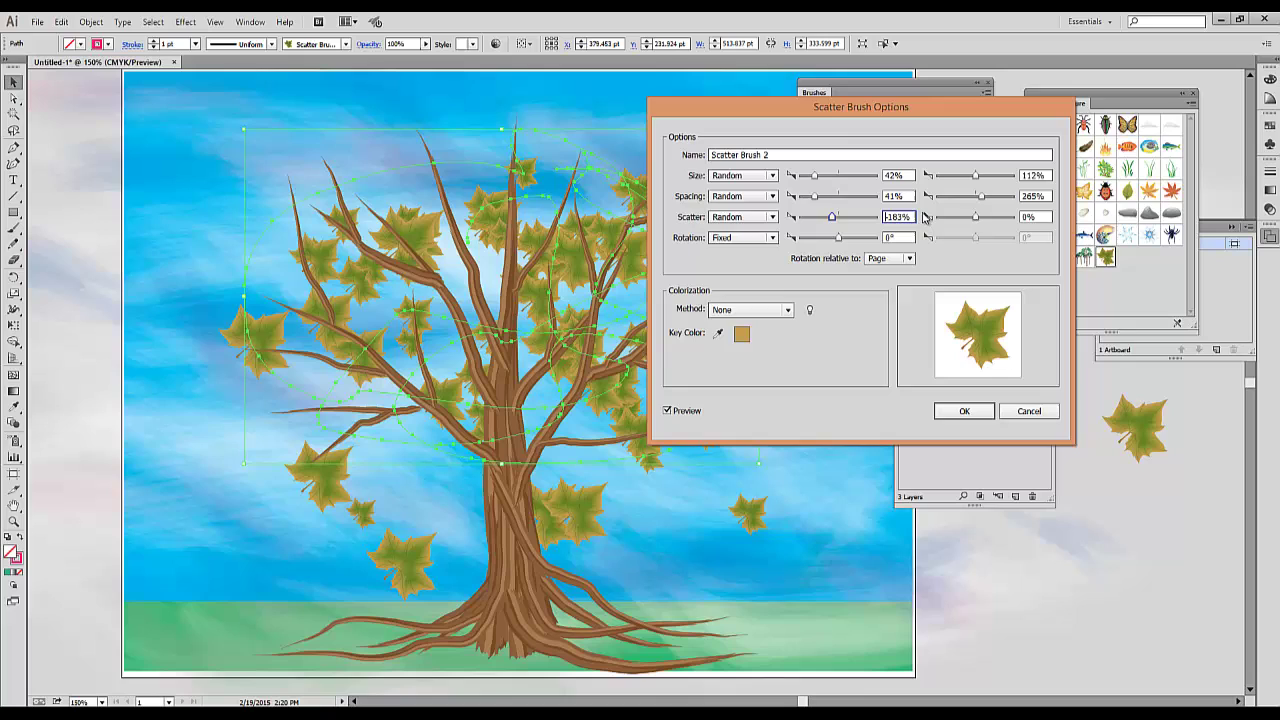
- Set the leaf brush's rotation to Random relative to Path, widen the angle range, and apply the changes to the existing strokes
click(774, 239)
click(738, 267)
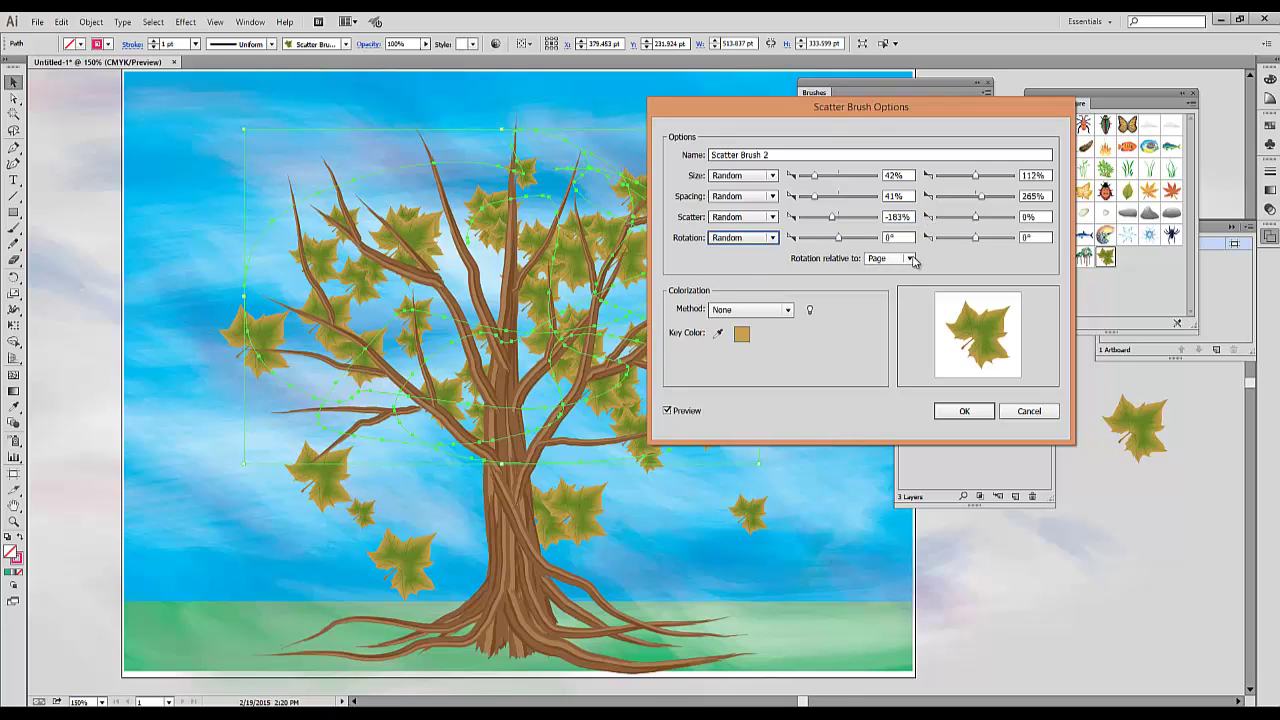
click(911, 259)
click(864, 288)
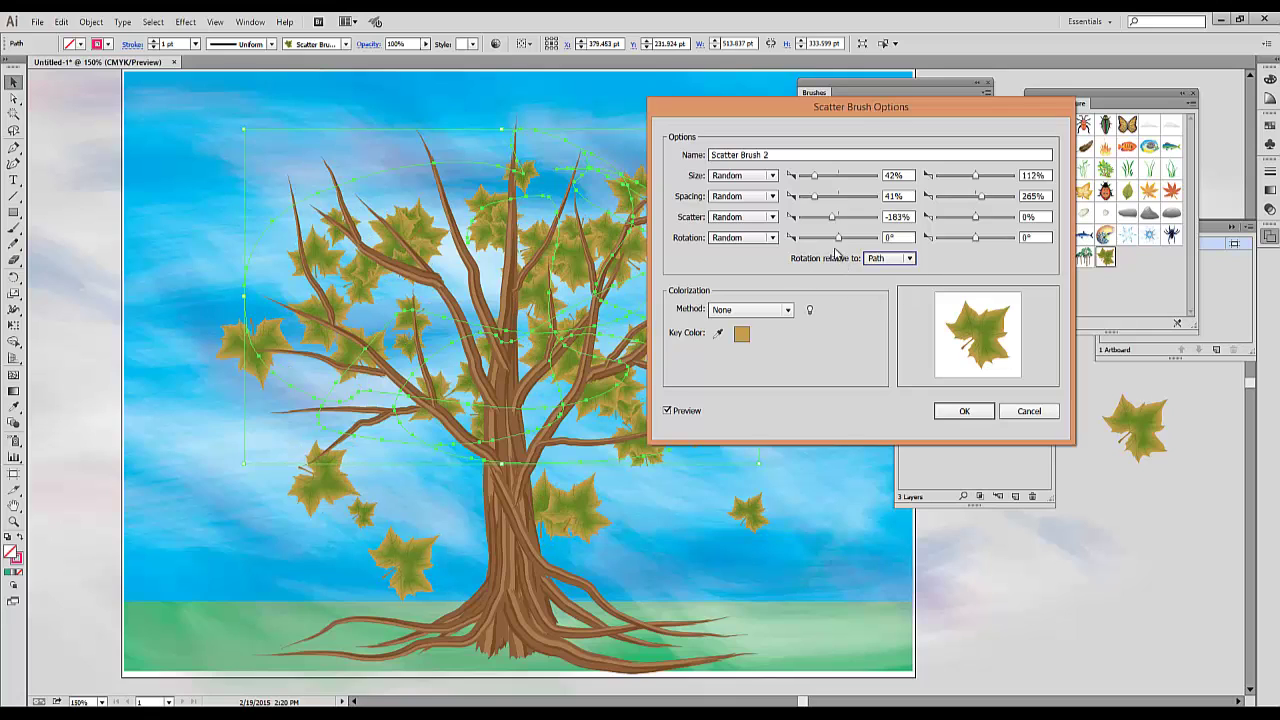
drag(836, 239, 827, 239)
drag(976, 238, 986, 238)
click(964, 413)
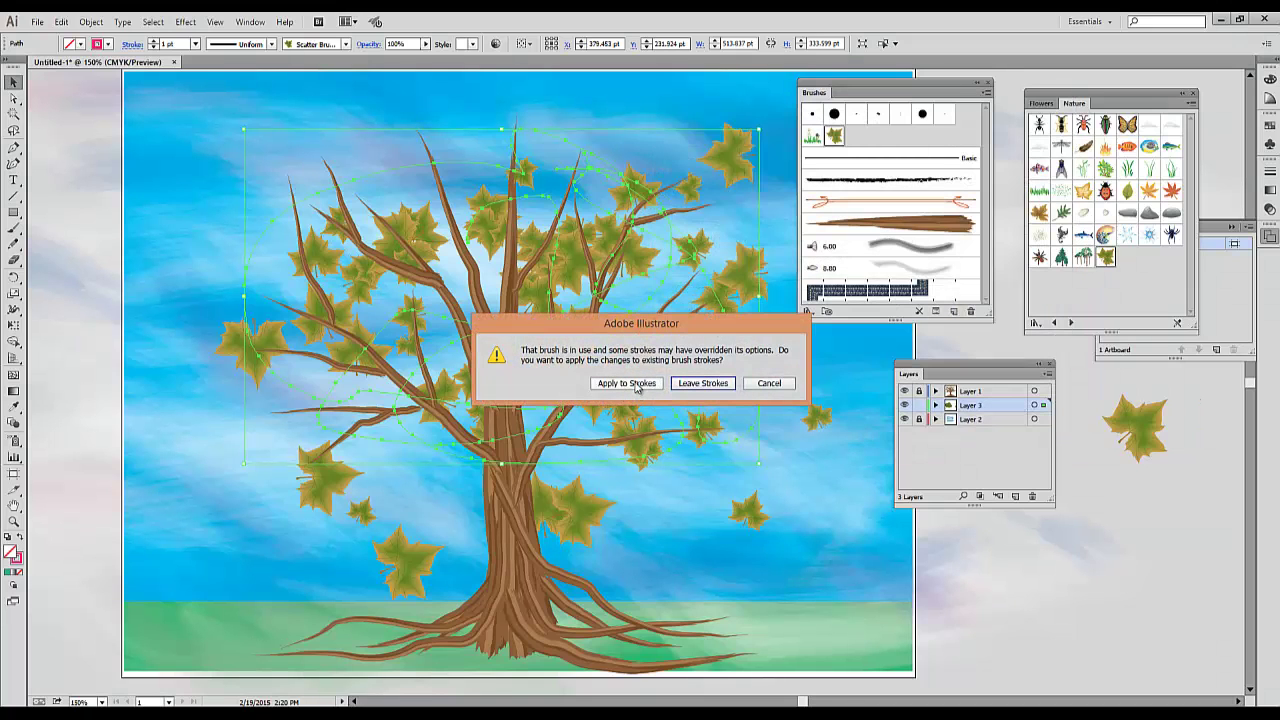
click(630, 383)
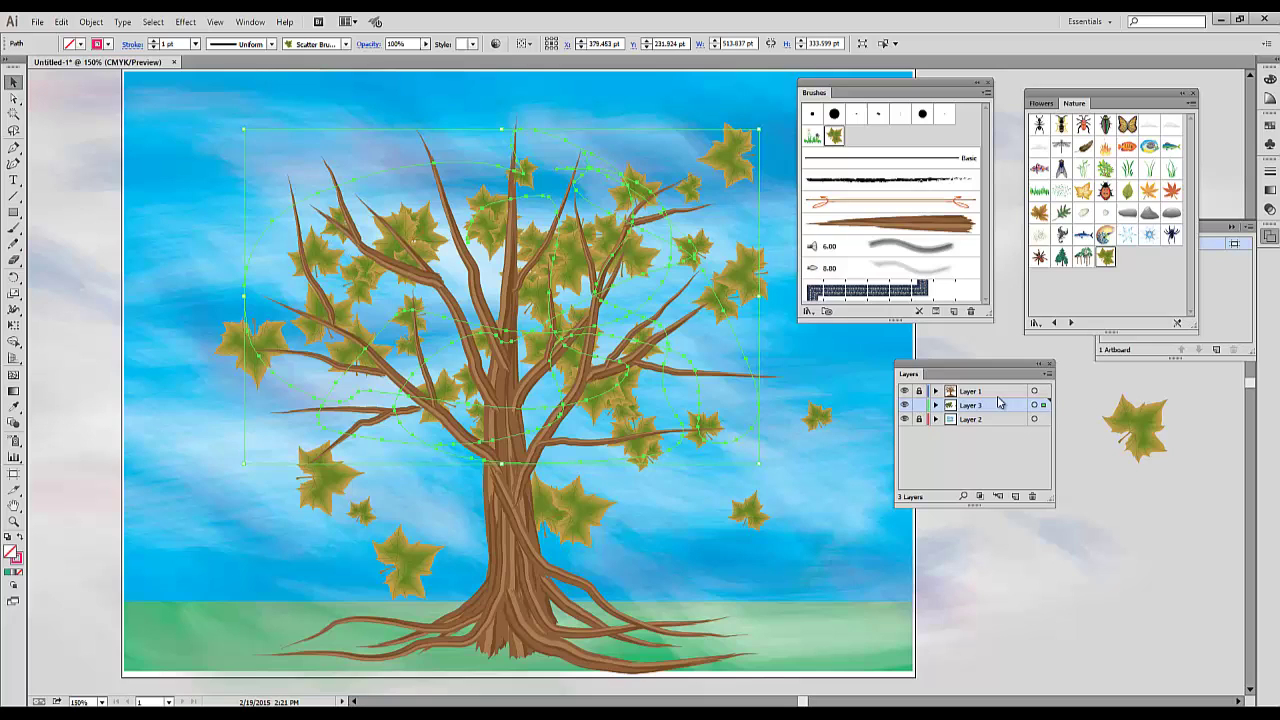
- Add a new layer above the tree and paint more scattered leaf strokes over the branches and around the crown
click(1015, 496)
click(14, 228)
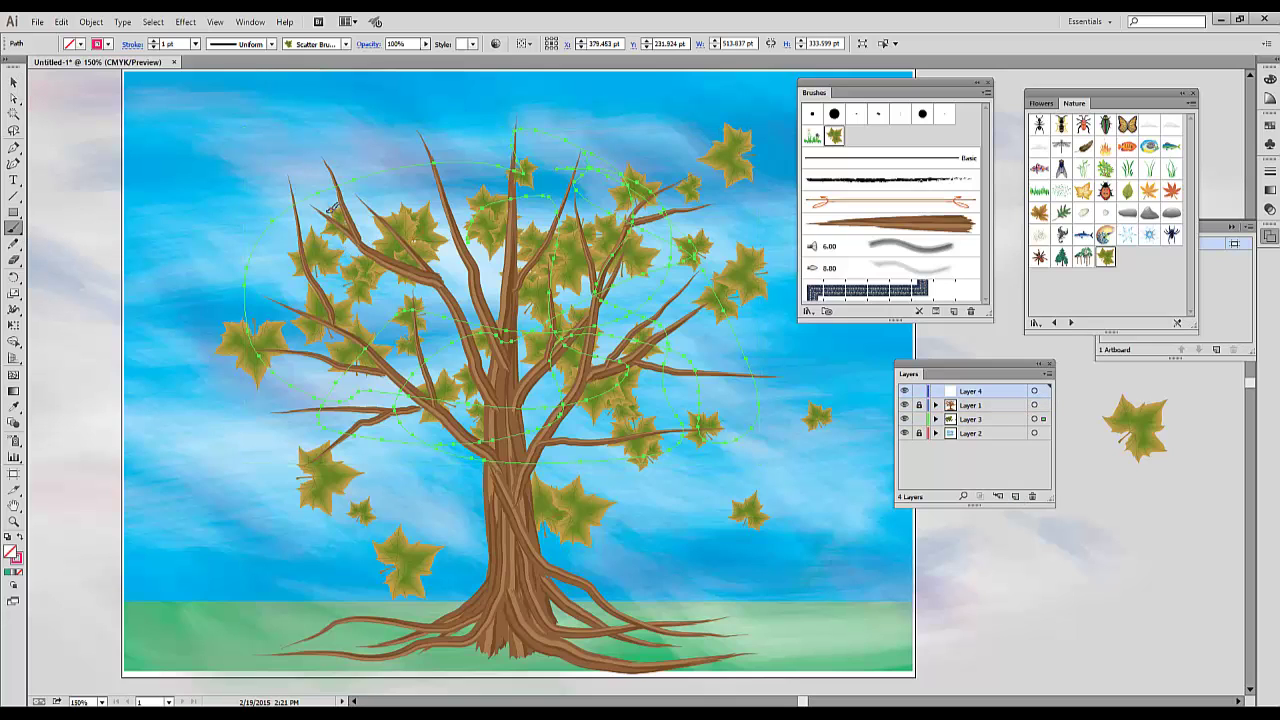
drag(445, 287, 310, 408)
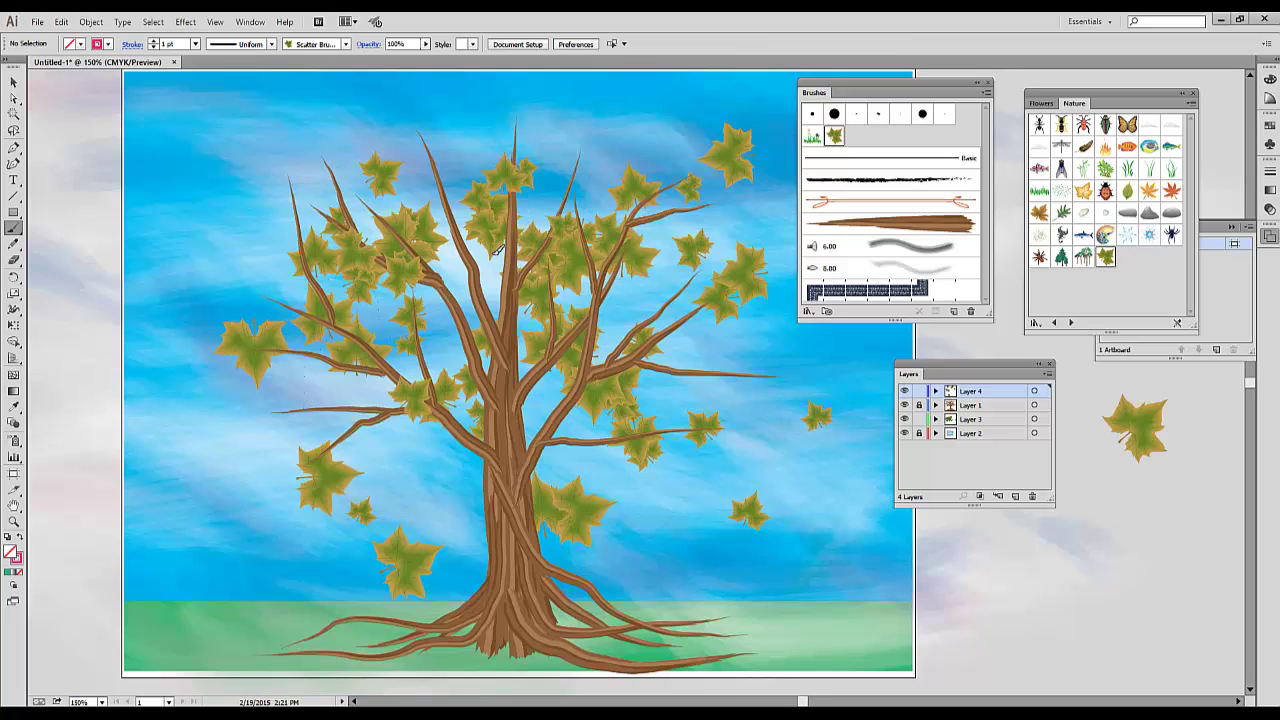
drag(558, 432, 530, 256)
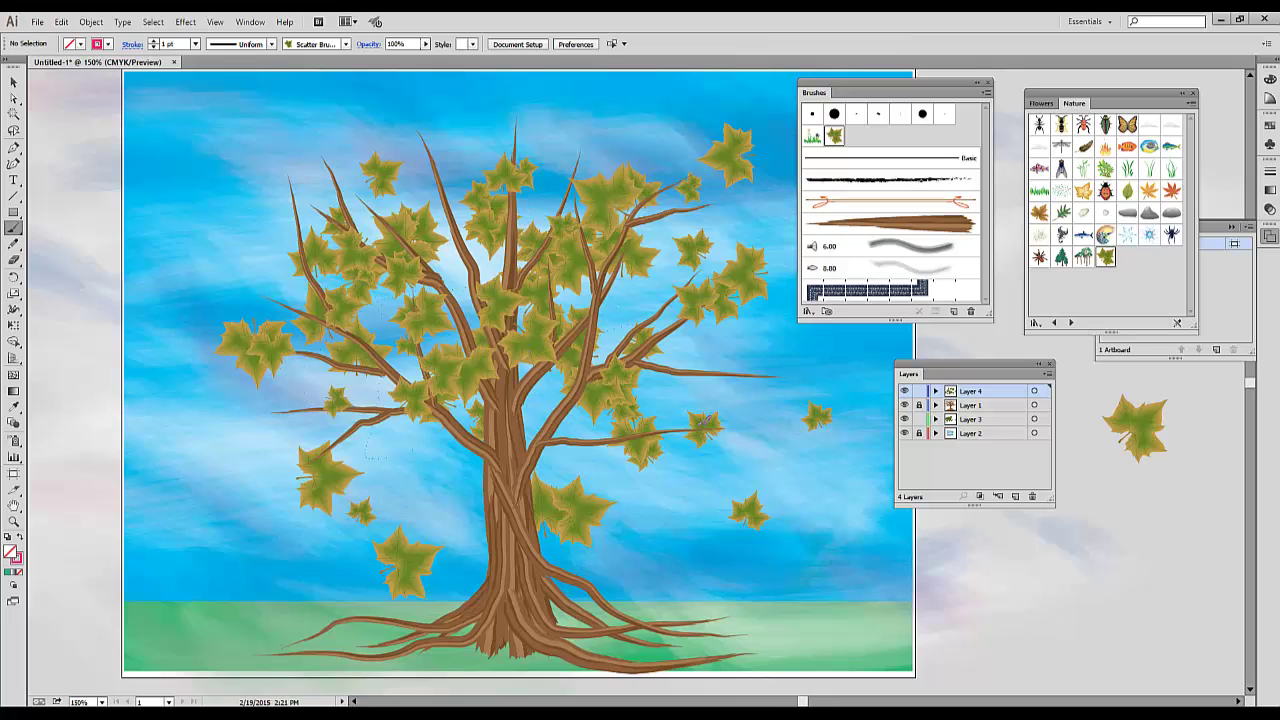
mouse_move(295, 154)
mouse_down()
mouse_move(299, 237)
mouse_move(327, 136)
mouse_up()
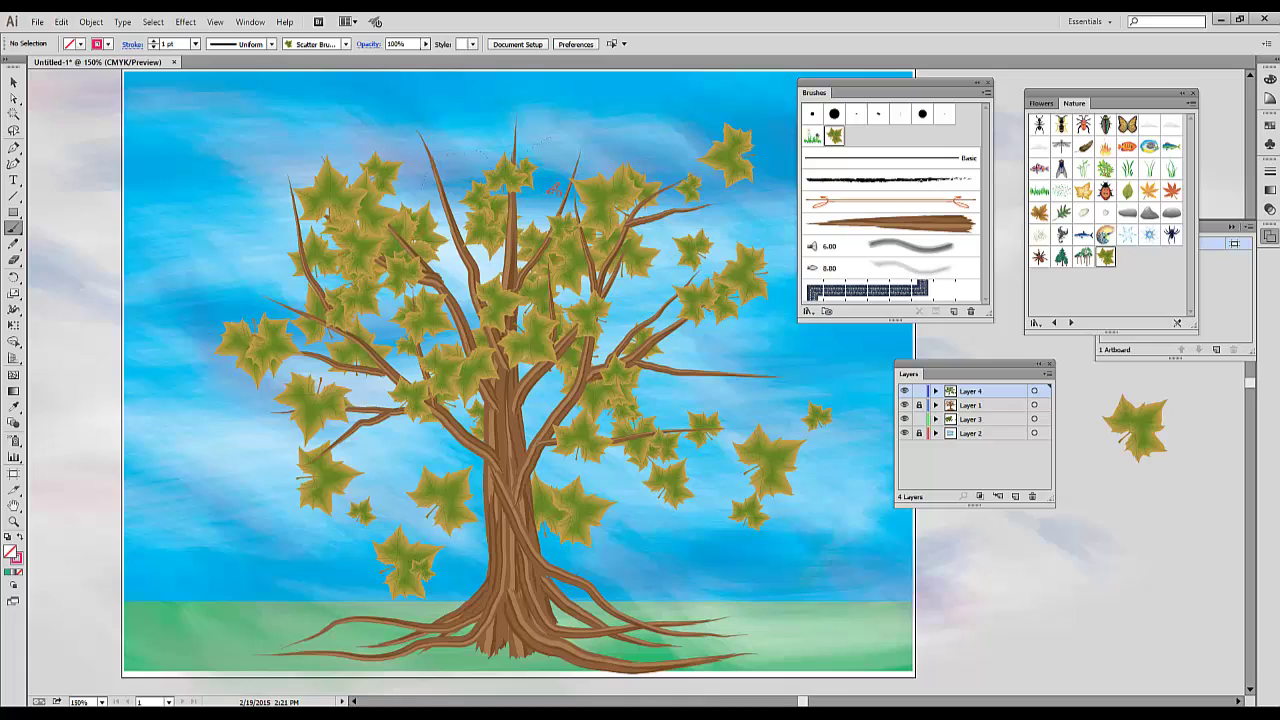
drag(553, 188, 630, 163)
drag(300, 280, 262, 300)
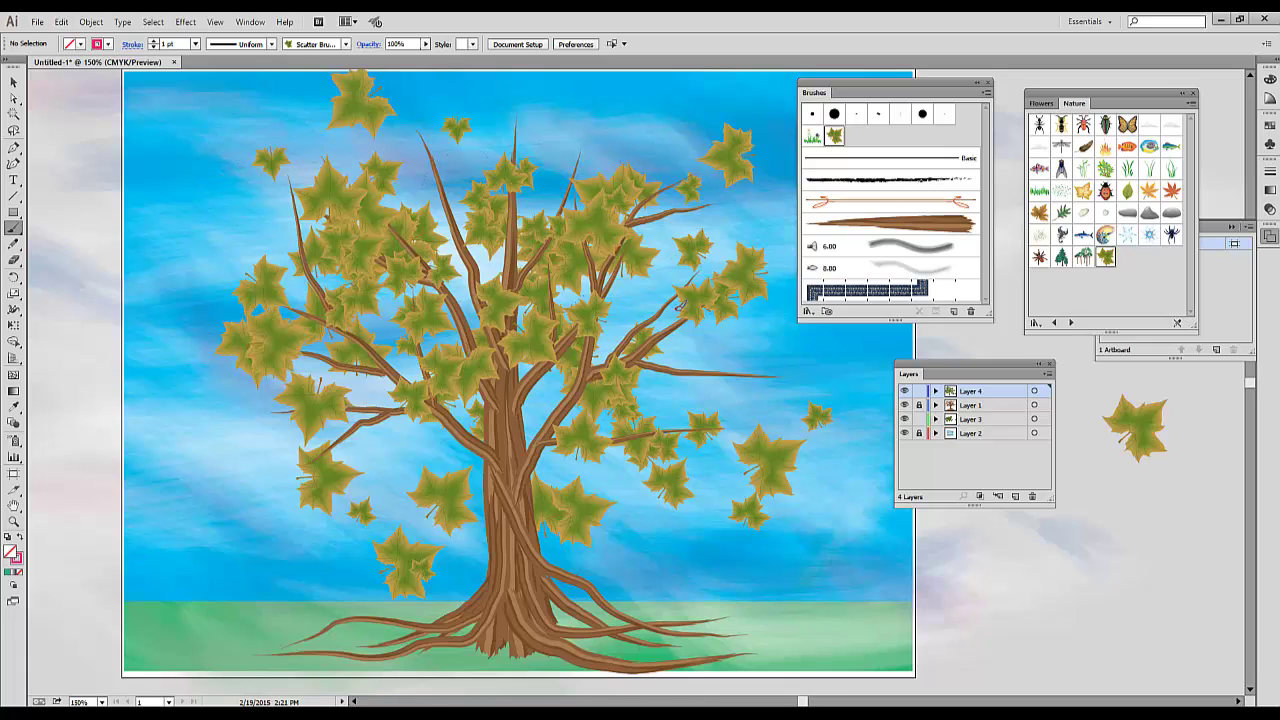
drag(254, 356, 304, 318)
drag(394, 382, 510, 370)
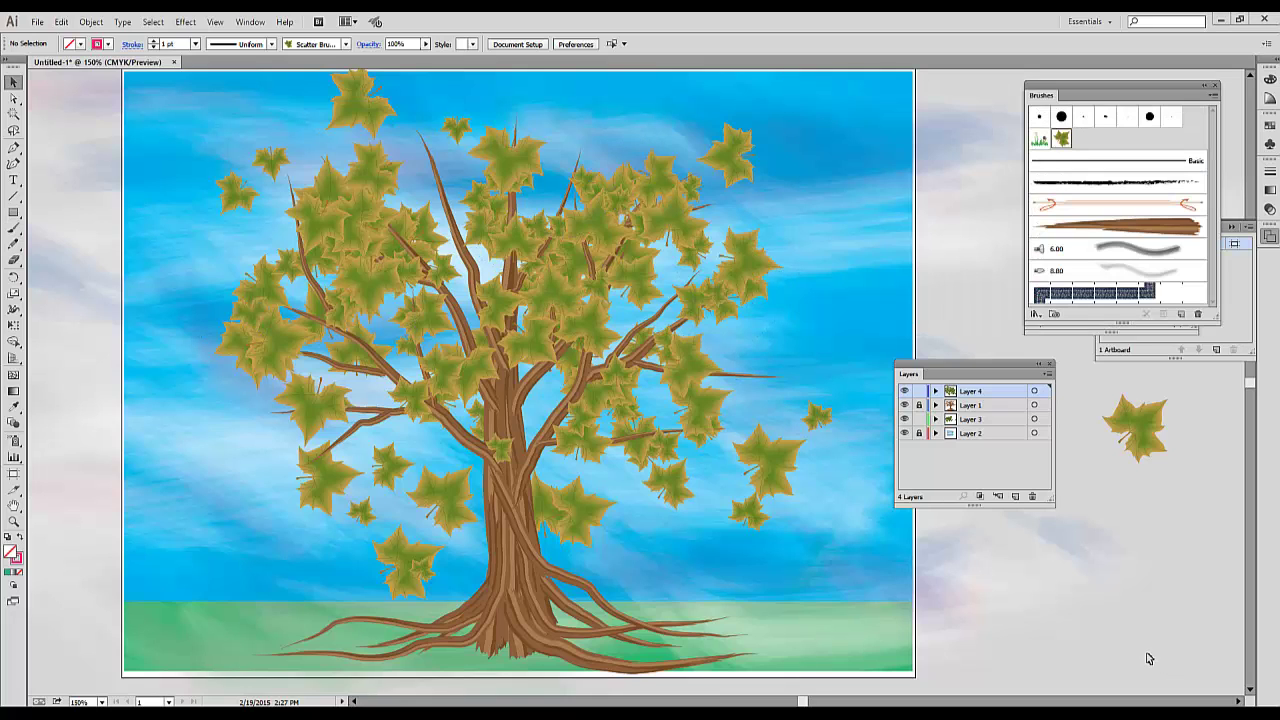
- Unlock the tree and sky layers
click(919, 406)
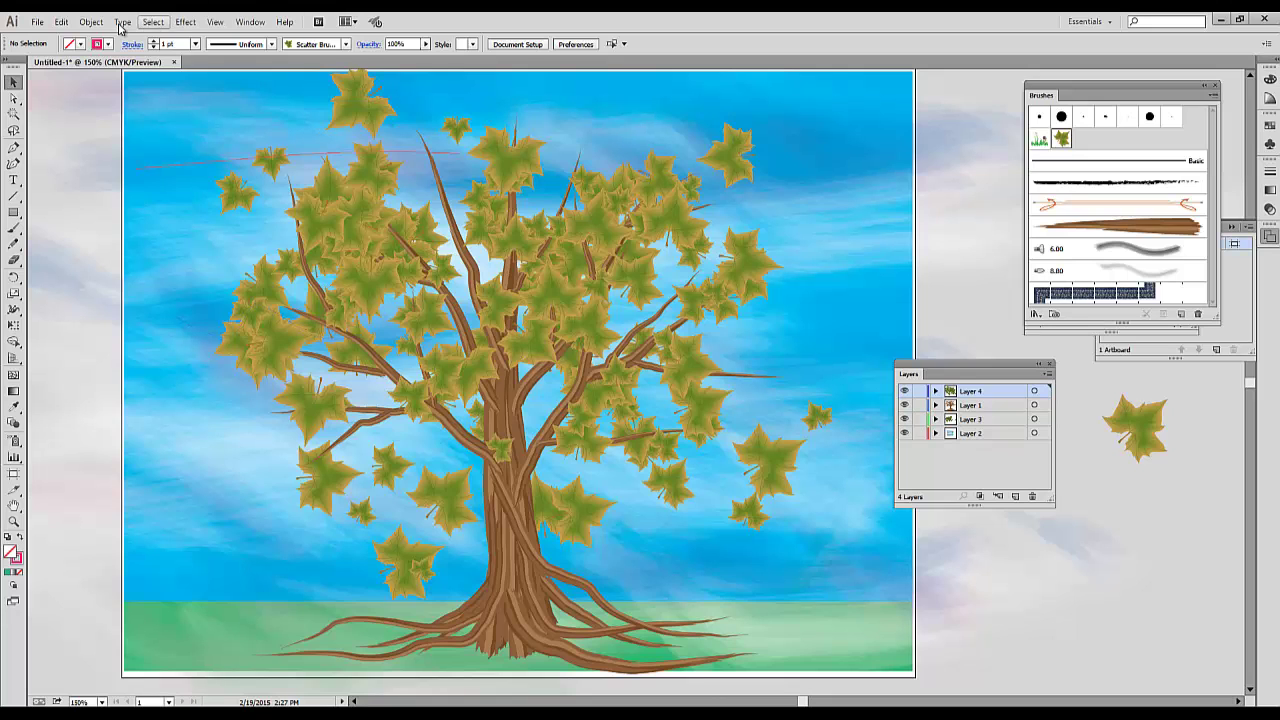
- Select all the artwork across the layers and combine it into one group
click(152, 21)
click(165, 38)
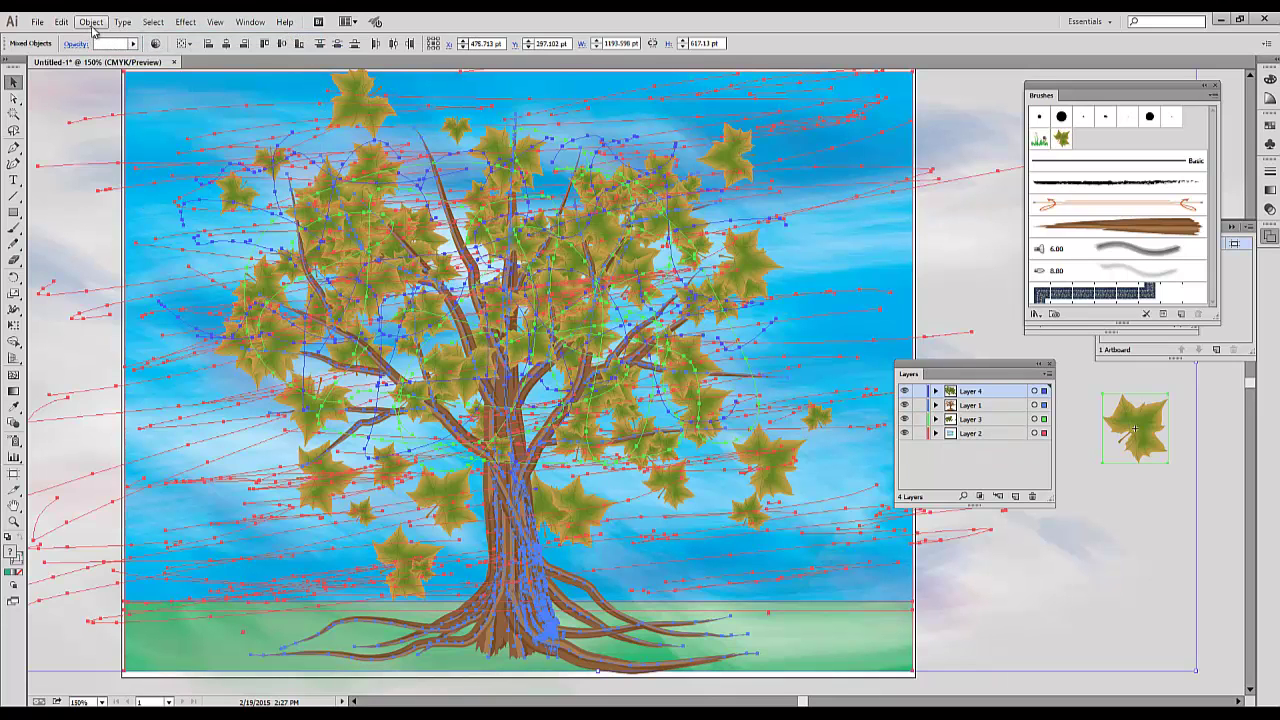
click(91, 21)
click(121, 73)
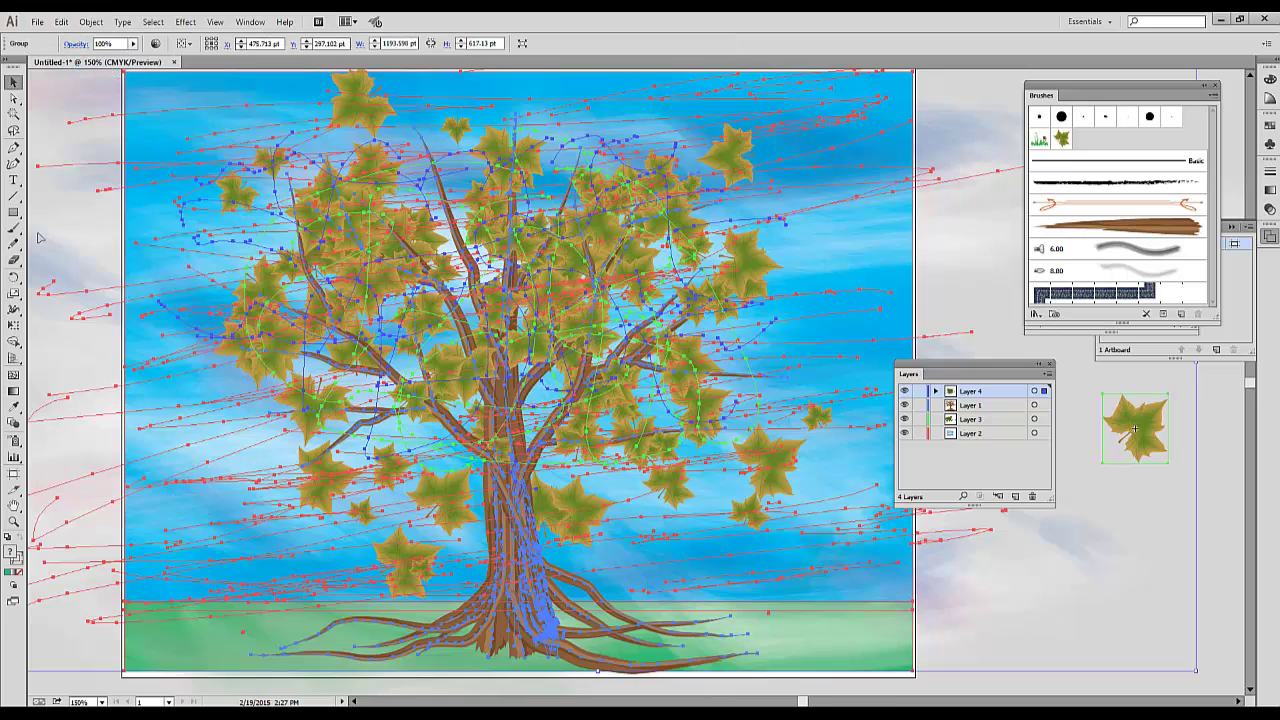
- Draw a white-filled rectangle about 677 by 520 pt over the scene and extend its corners to just inside the artboard edges
click(14, 213)
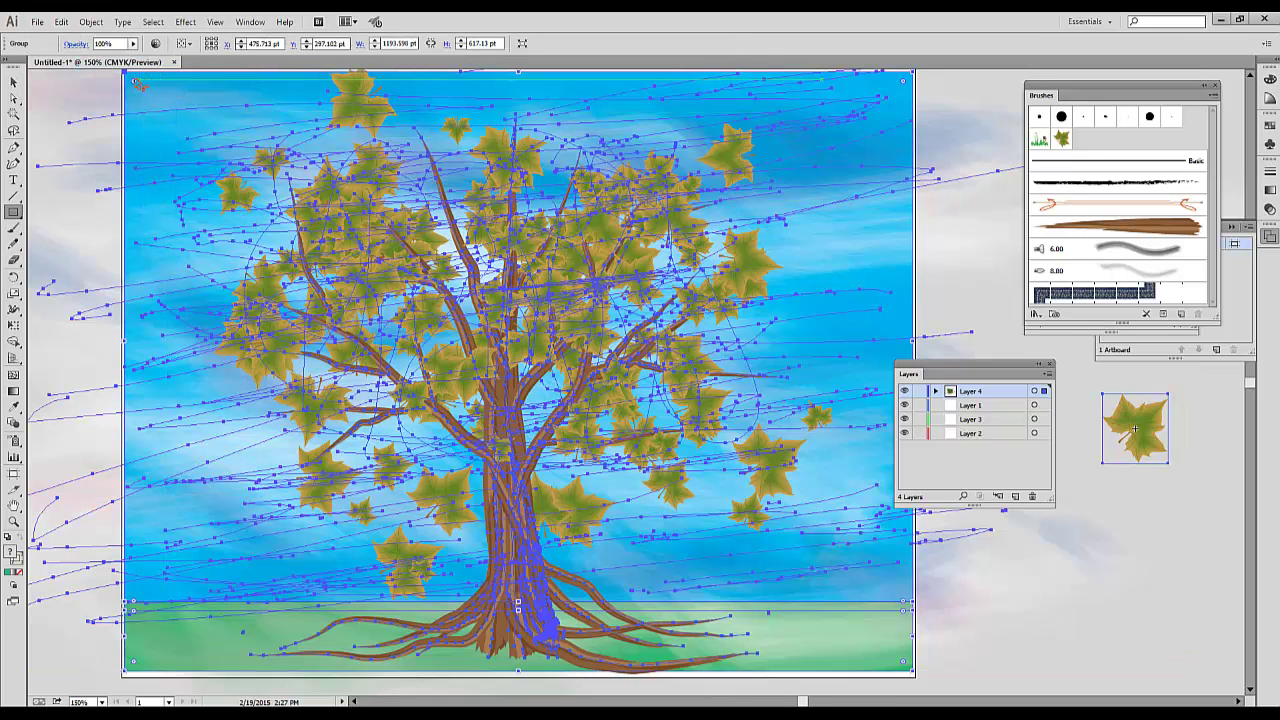
drag(198, 112, 876, 632)
click(80, 43)
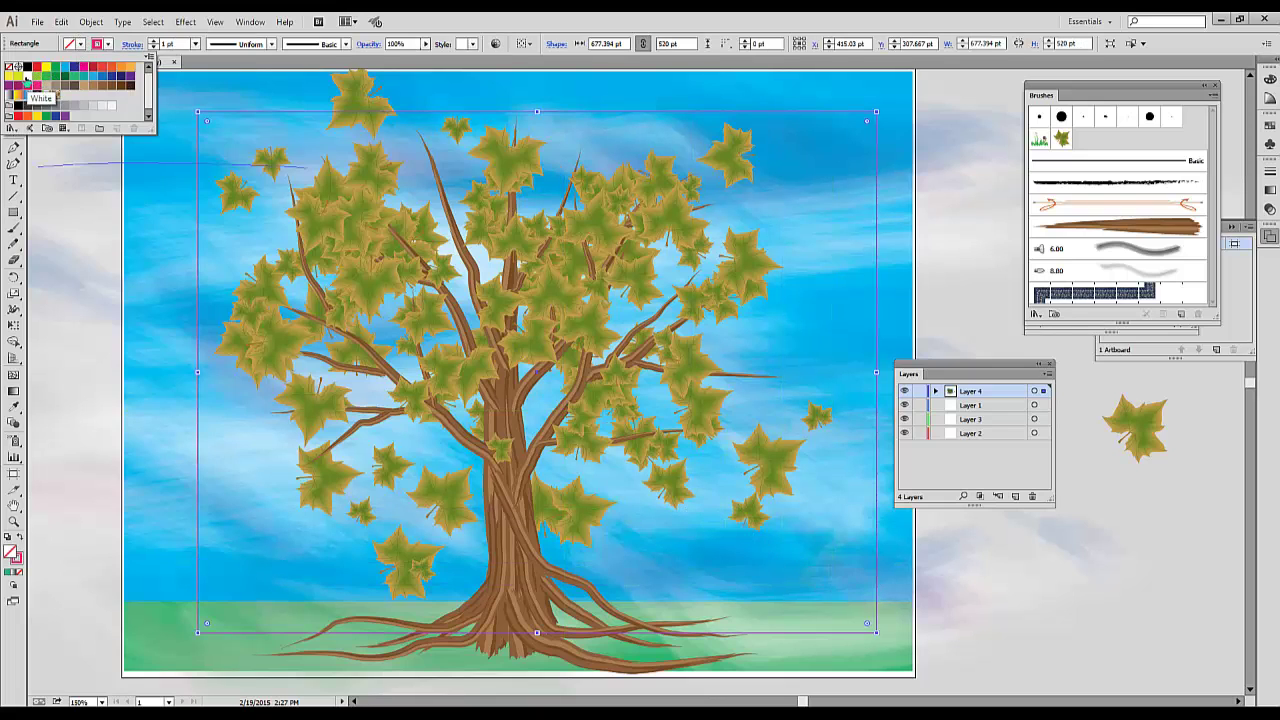
click(18, 66)
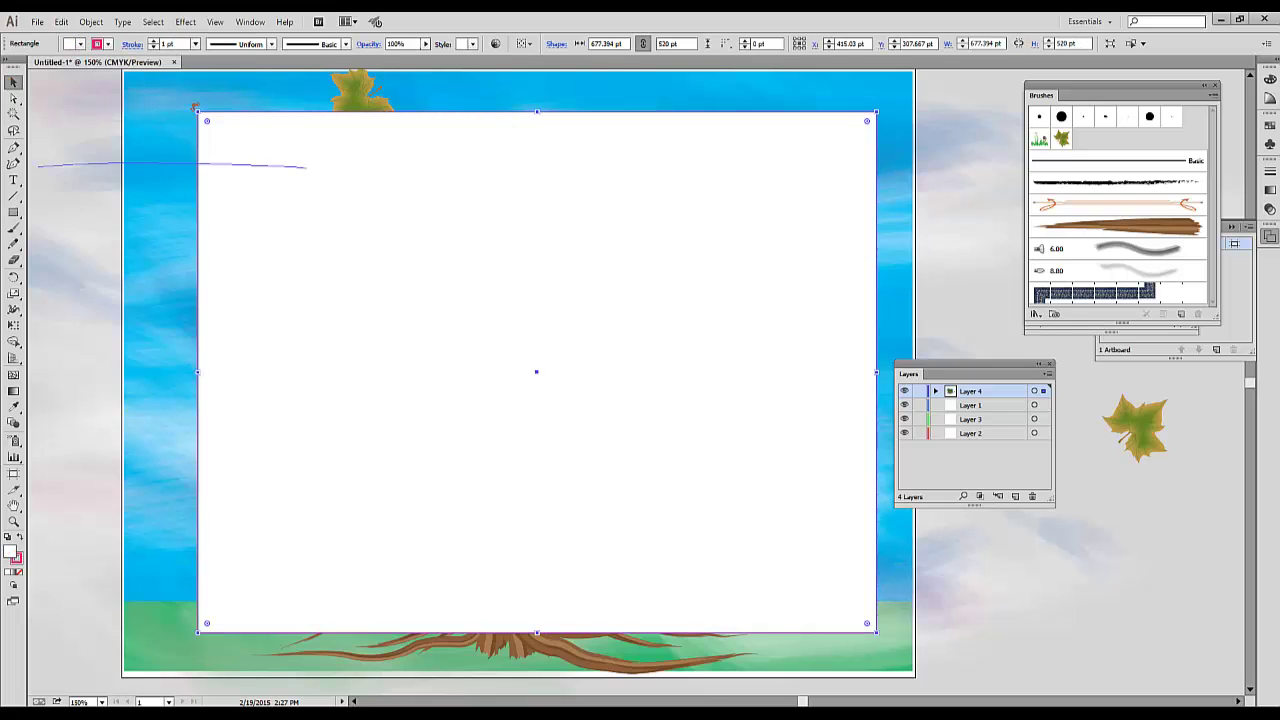
drag(197, 111, 142, 92)
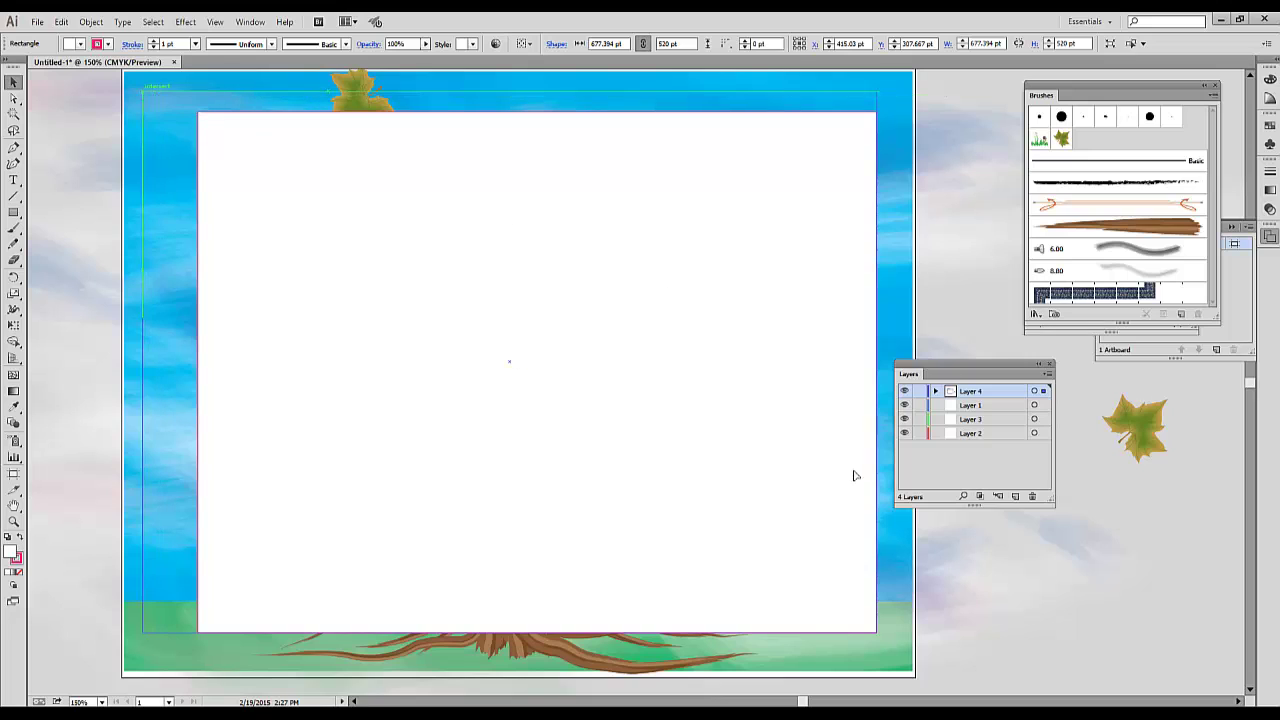
drag(878, 633, 891, 643)
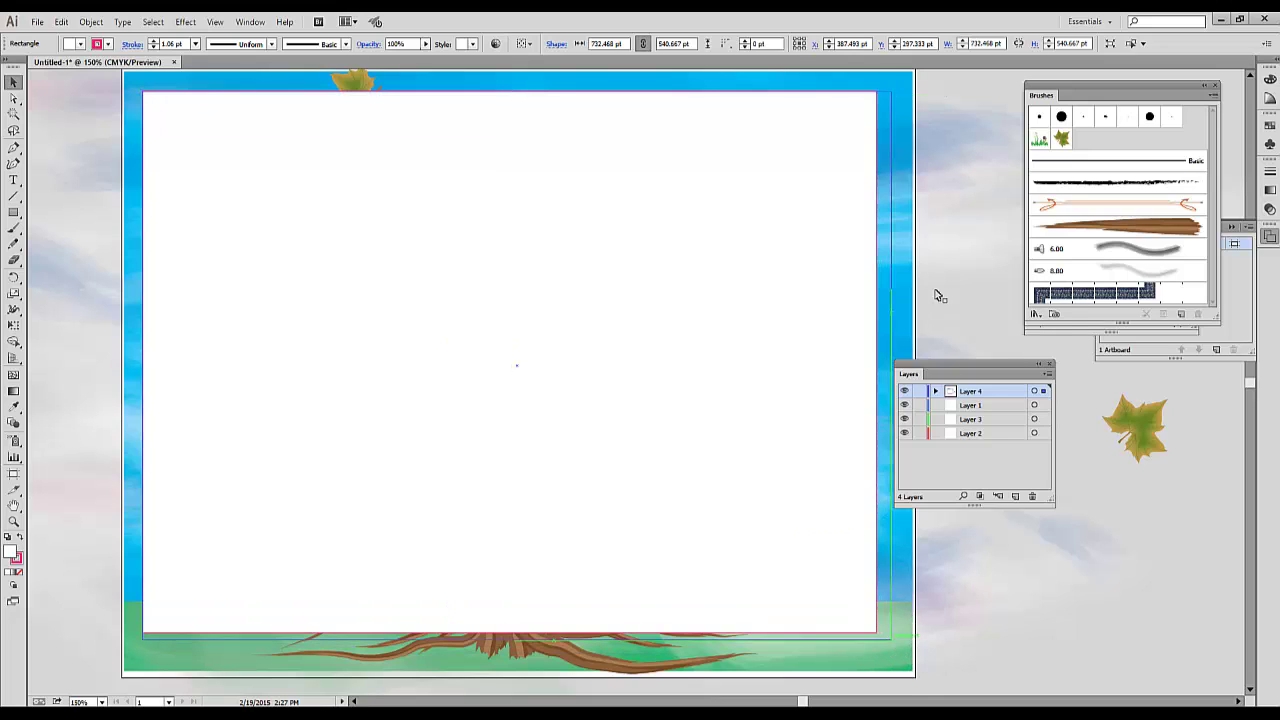
- Select the rectangle together with the grouped artwork, make a clipping mask from them, and deselect everything
click(153, 22)
click(164, 38)
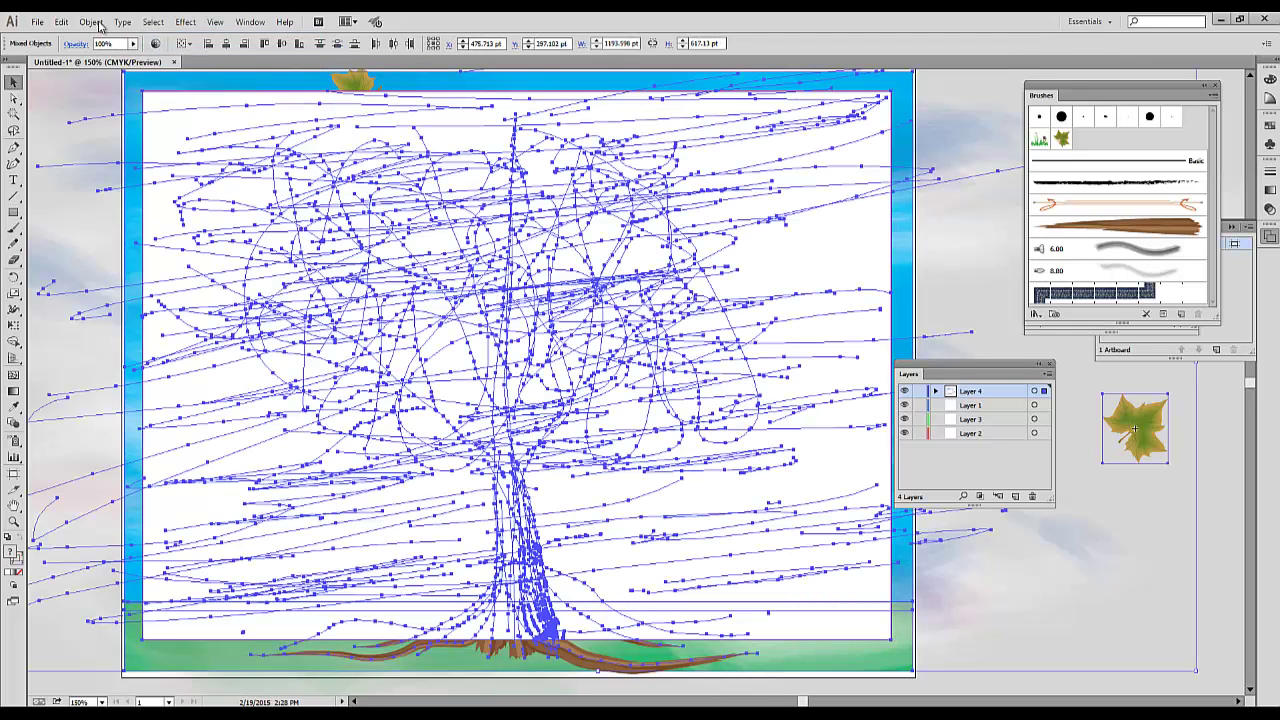
click(89, 22)
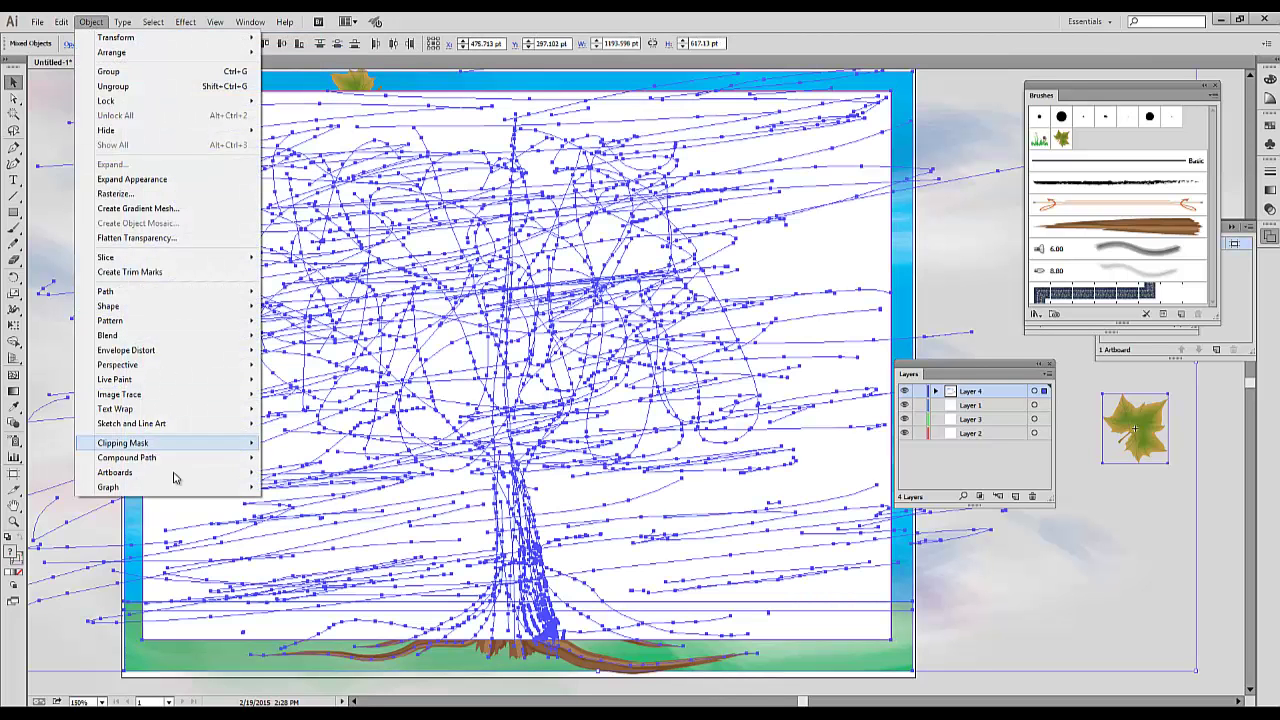
mouse_move(160, 442)
click(355, 445)
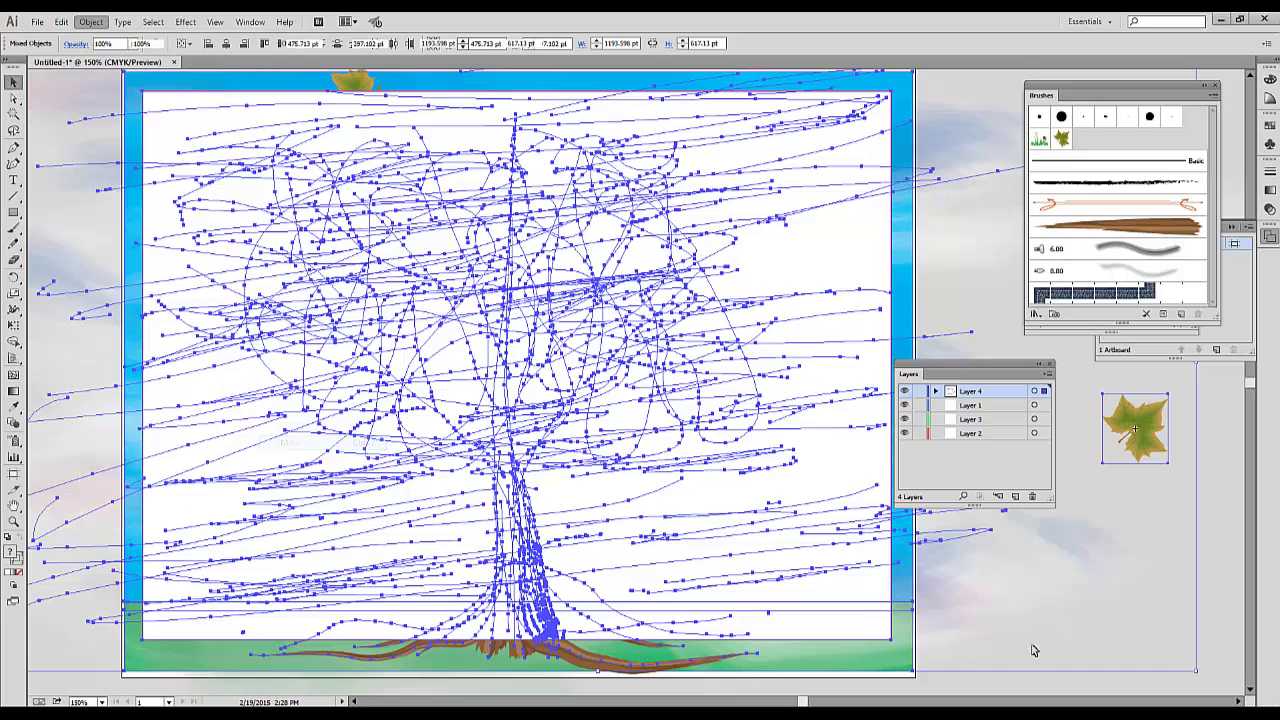
click(1108, 607)
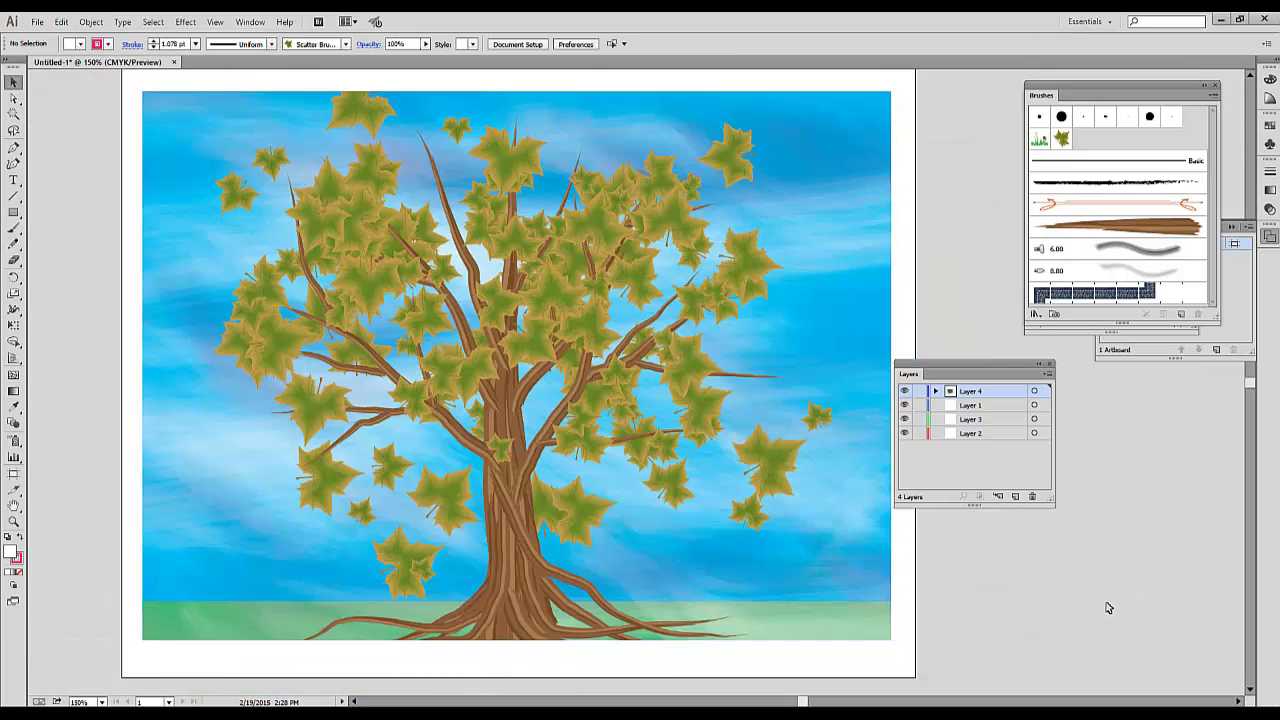